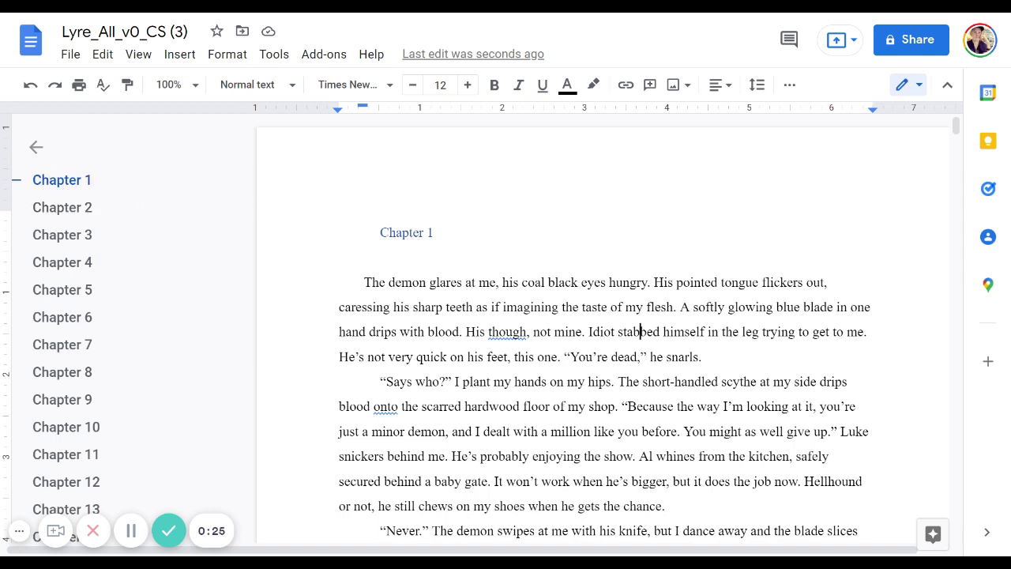
Step: Apply the Heading 1 style to the "Chapter 1" title so it uses the style's own formatting
{"action": "left_click", "coordinate": [62, 180]}
{"action": "key", "text": "End"}
{"action": "key", "text": "shift+Home"}
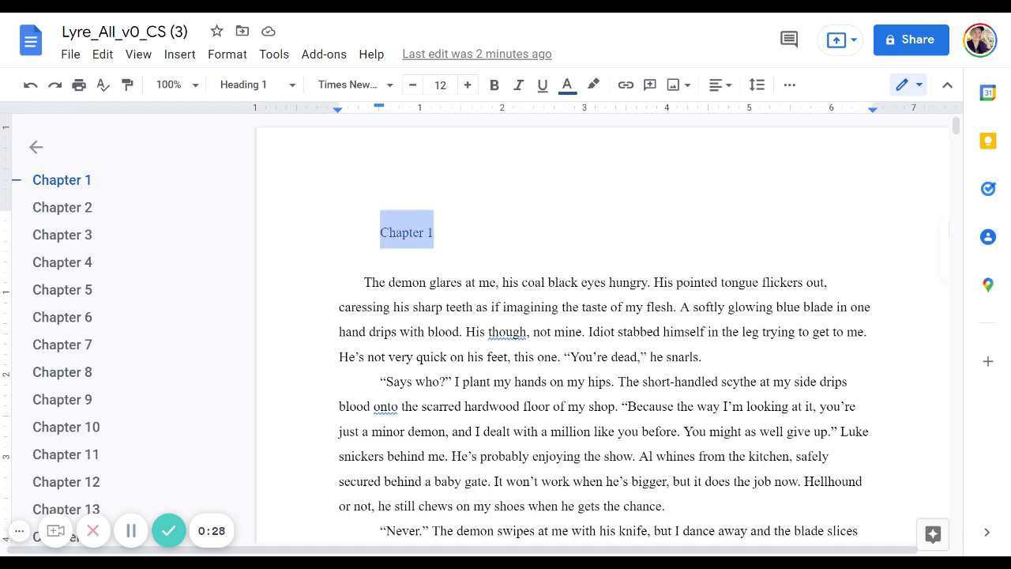
{"action": "left_click", "coordinate": [289, 85]}
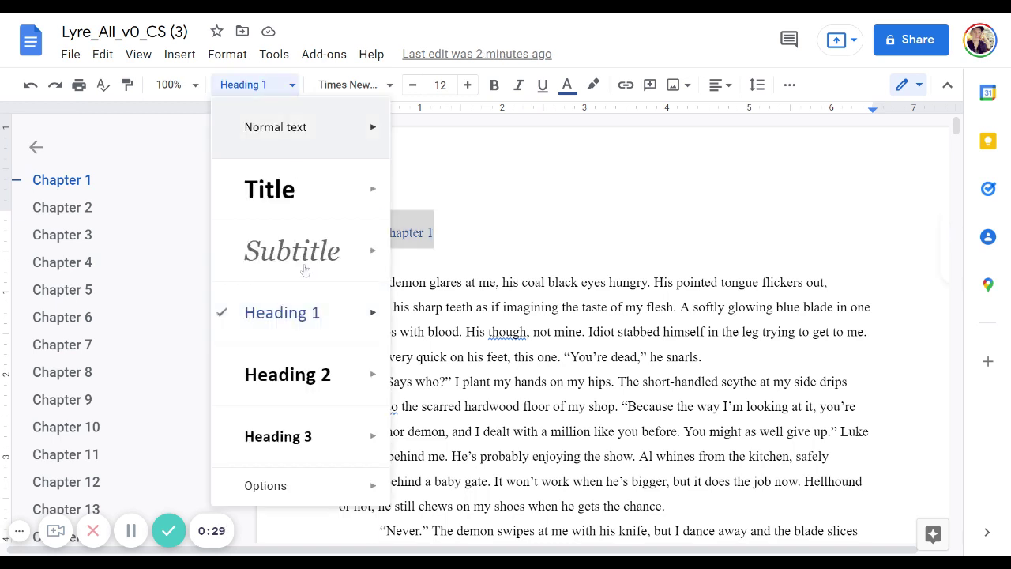
{"action": "mouse_move", "coordinate": [313, 404]}
{"action": "mouse_move", "coordinate": [311, 321]}
{"action": "left_click", "coordinate": [469, 301]}
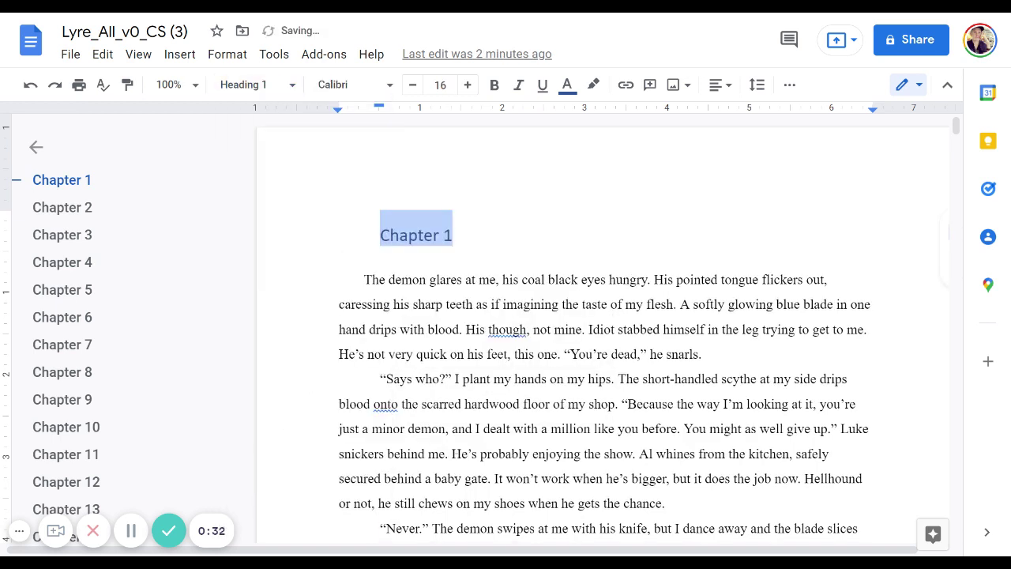
{"action": "left_click", "coordinate": [418, 236]}
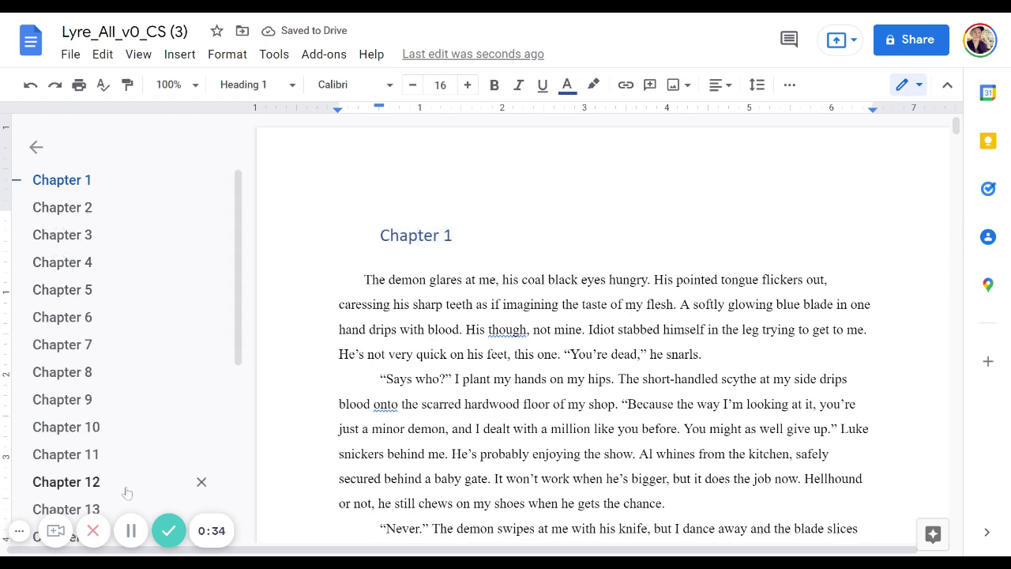
Step: Check the view options for the document outline setting, and return to the "Chapter 1" heading
{"action": "left_click", "coordinate": [140, 59]}
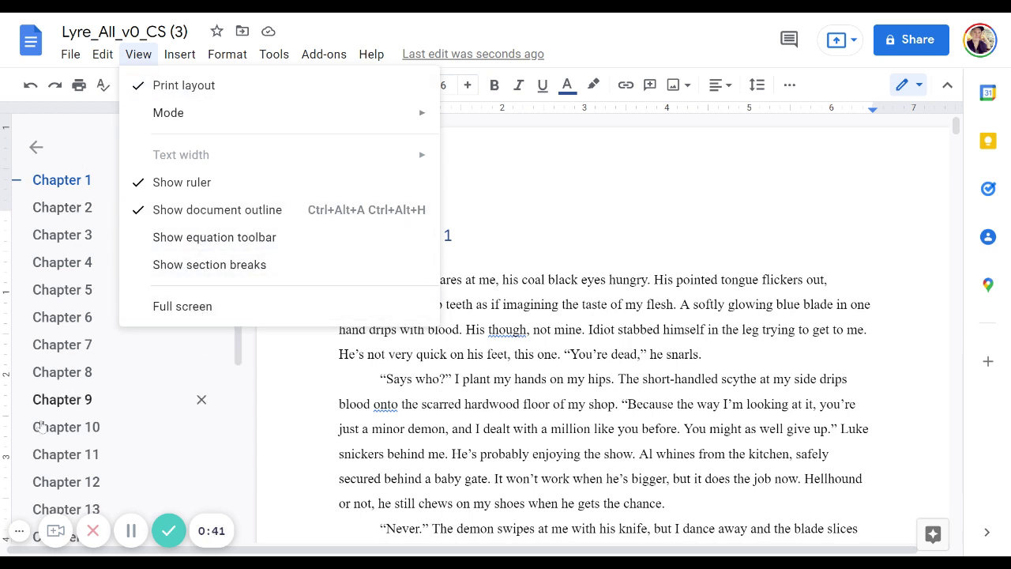
{"action": "left_click", "coordinate": [948, 251]}
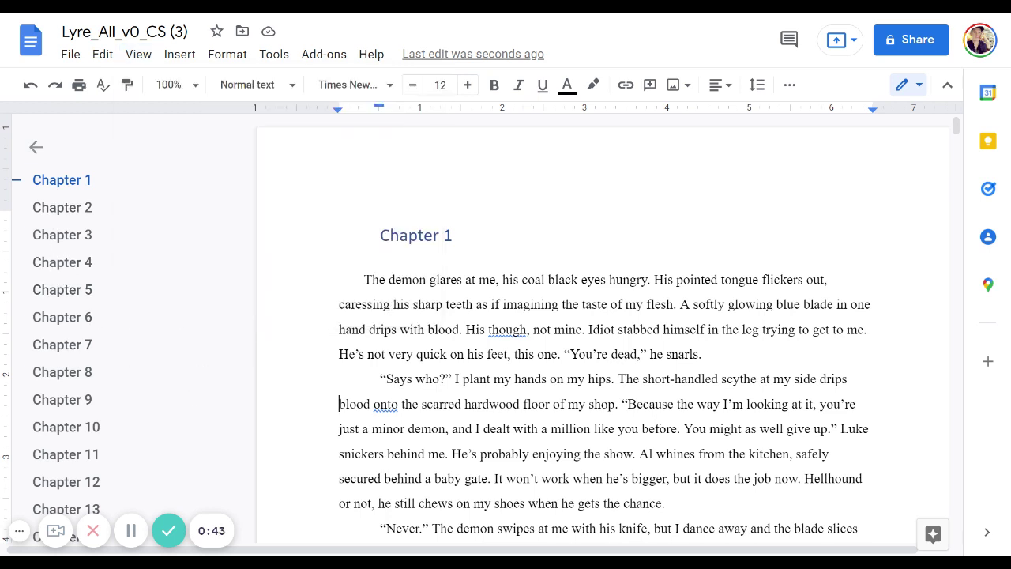
{"action": "key", "text": "shift+Up"}
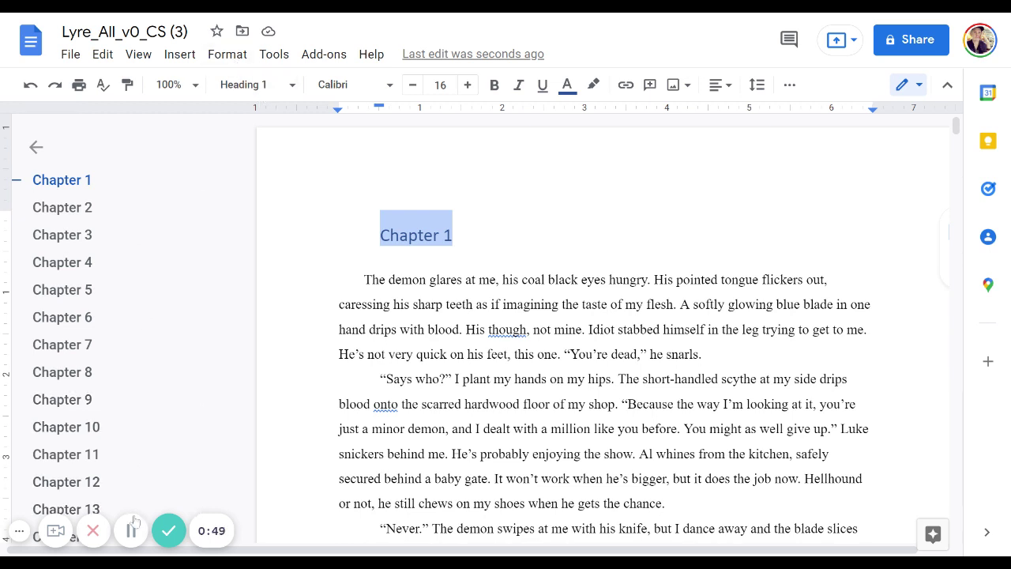
Step: Look through the document's download formats, down to EPUB Publication (.epub), and leave the list
{"action": "left_click", "coordinate": [70, 54]}
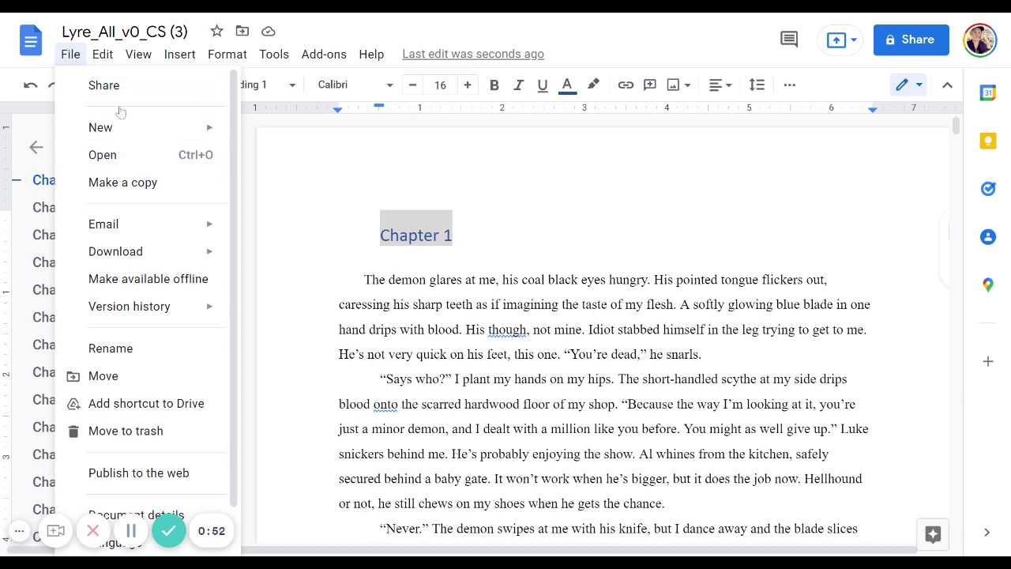
{"action": "mouse_move", "coordinate": [145, 263]}
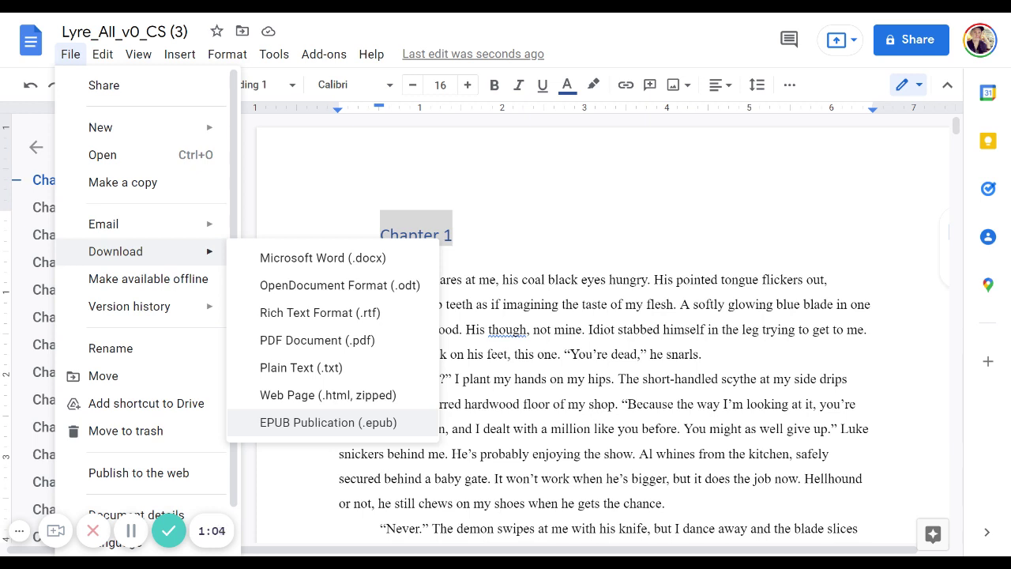
{"action": "left_click", "coordinate": [315, 424]}
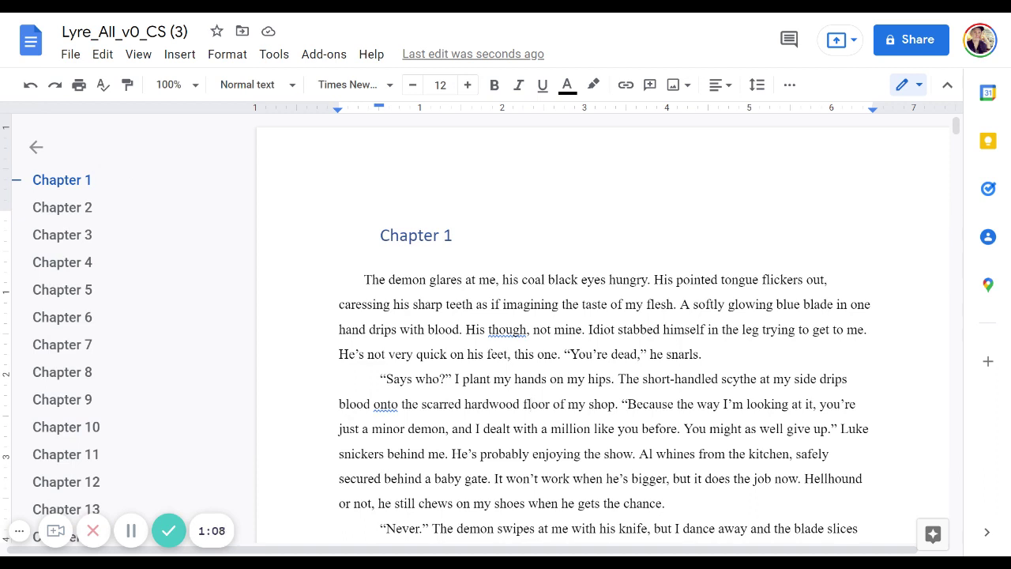
{"action": "left_click", "coordinate": [380, 253]}
{"action": "key", "text": "shift+End"}
{"action": "key", "text": "Home"}
{"action": "key", "text": "shift+End"}
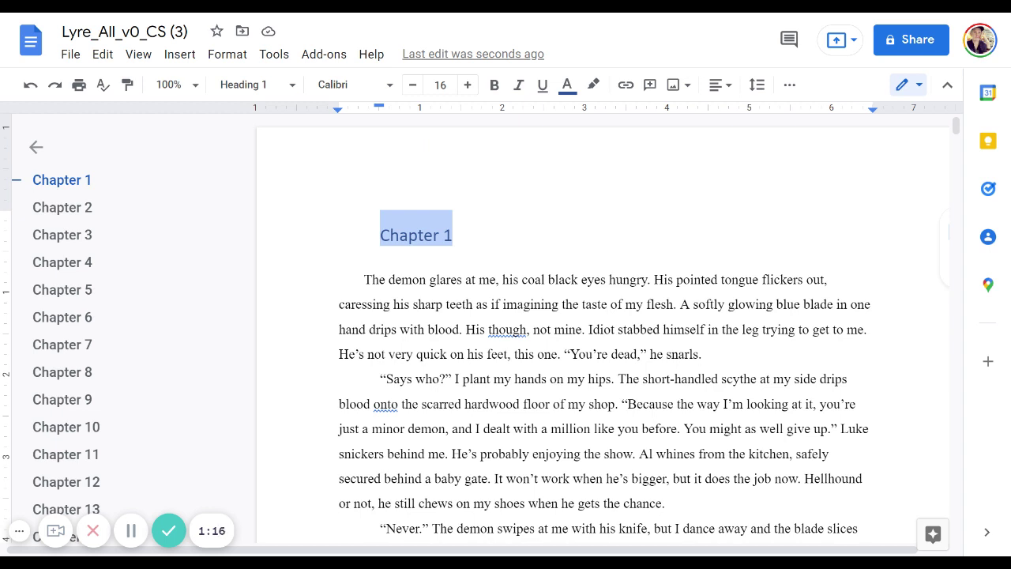
{"action": "triple_click", "coordinate": [444, 235]}
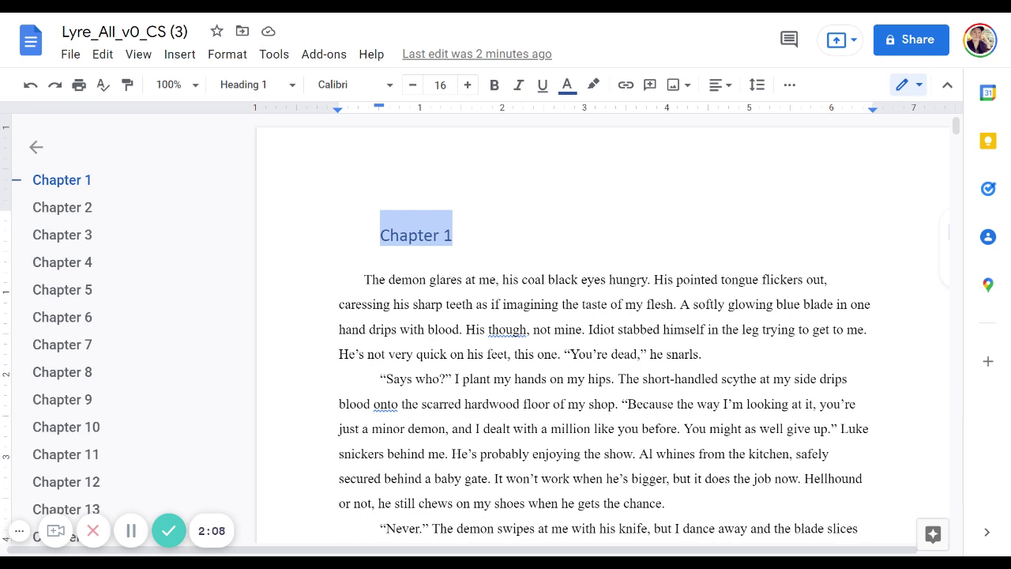
{"action": "left_click", "coordinate": [453, 234]}
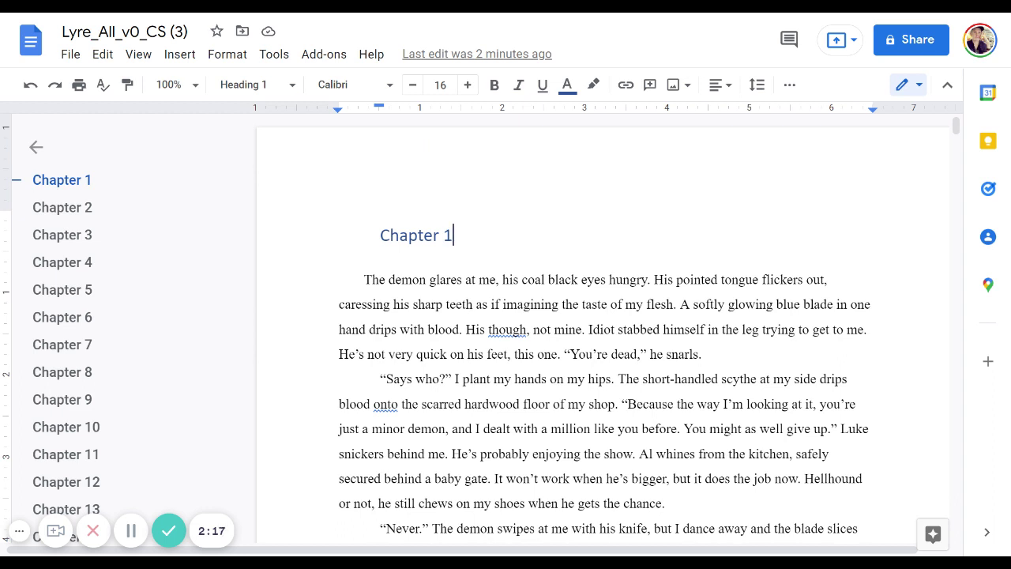
{"action": "key", "text": "shift+Left"}
{"action": "key", "text": "shift+Left"}
{"action": "key", "text": "shift+Left"}
{"action": "key", "text": "shift+Left"}
{"action": "key", "text": "shift+Left"}
{"action": "key", "text": "shift+Left"}
{"action": "key", "text": "shift+Left"}
{"action": "key", "text": "shift+Left"}
{"action": "key", "text": "shift+Left"}
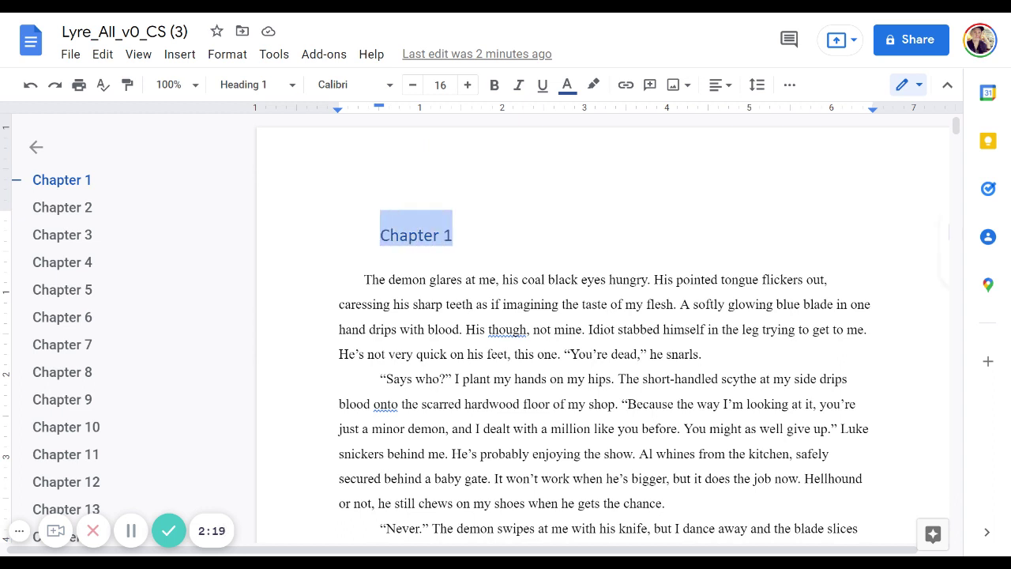
Step: Add two lines below the "Chapter 1" heading reading "subtitle1" and "subtitle2"
{"action": "key", "text": "Right"}
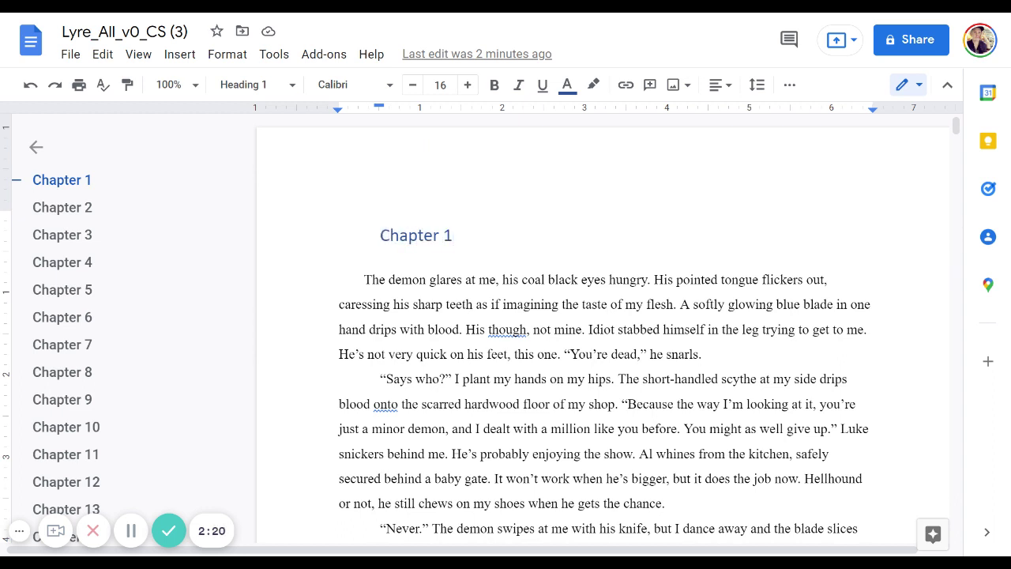
{"action": "key", "text": "Return"}
{"action": "type", "text": "subtitl"}
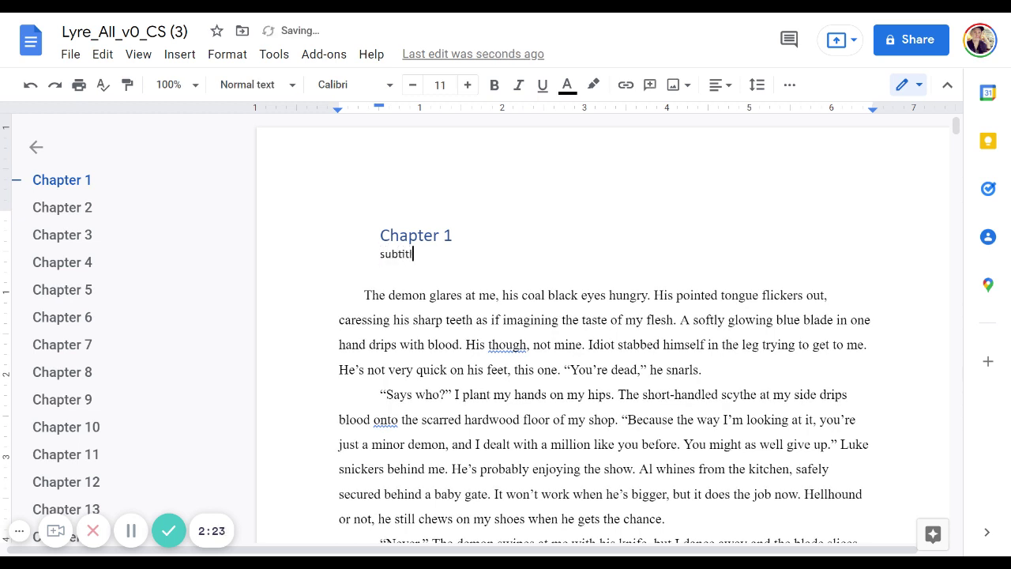
{"action": "type", "text": "e1"}
{"action": "key", "text": "Return"}
{"action": "type", "text": "subtitle"}
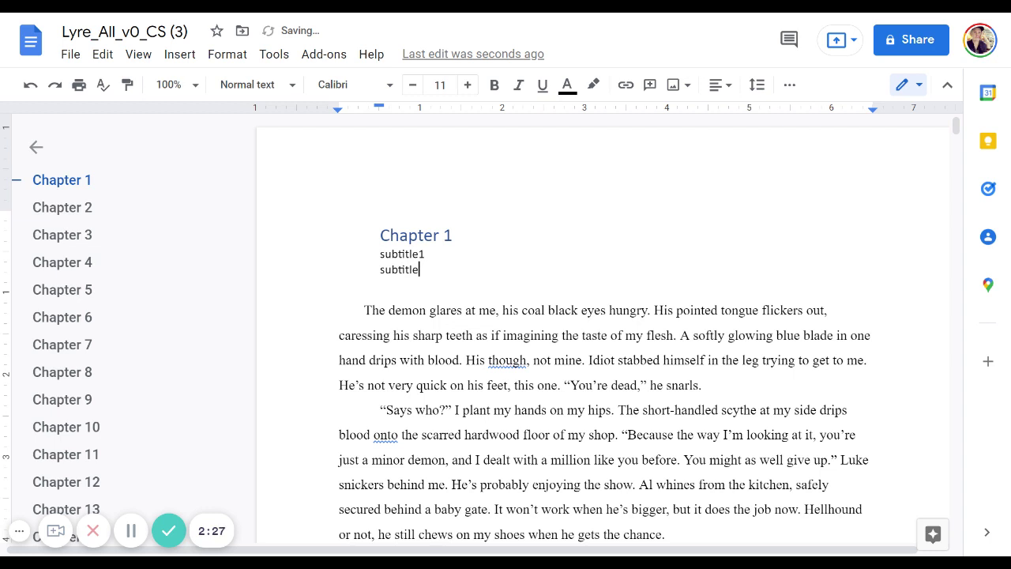
{"action": "type", "text": "2"}
Step: Apply the Heading 2 style to the "subtitle1" and "subtitle2" lines
{"action": "key", "text": "Up"}
{"action": "key", "text": "shift+Home"}
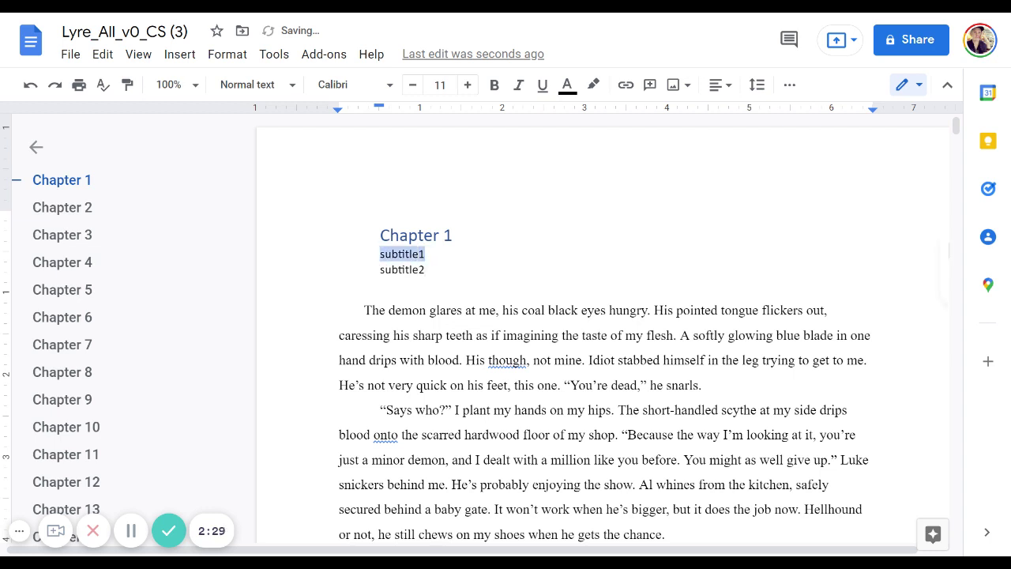
{"action": "left_click", "coordinate": [261, 85]}
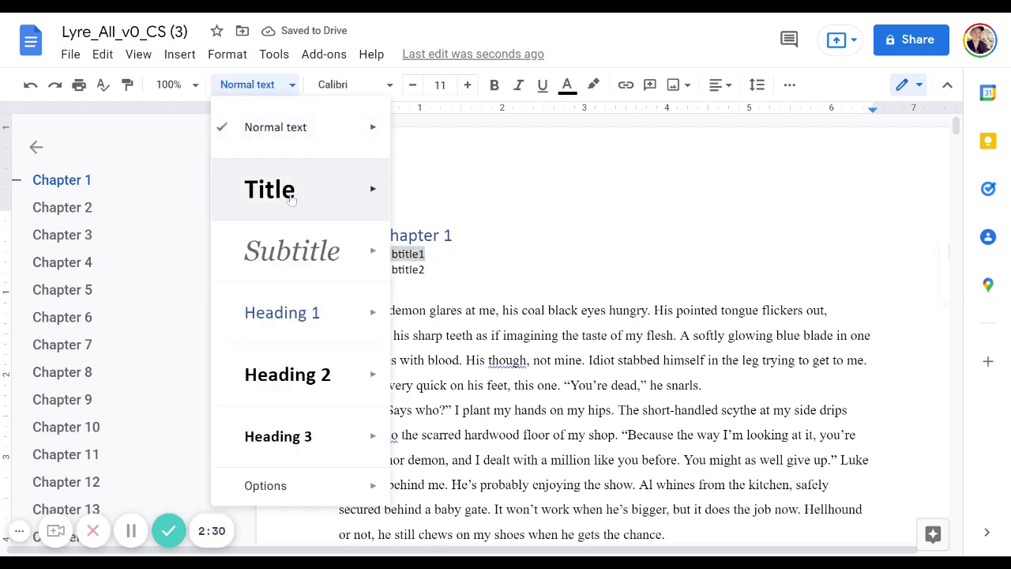
{"action": "left_click", "coordinate": [308, 375]}
{"action": "key", "text": "Down"}
{"action": "key", "text": "shift+Home"}
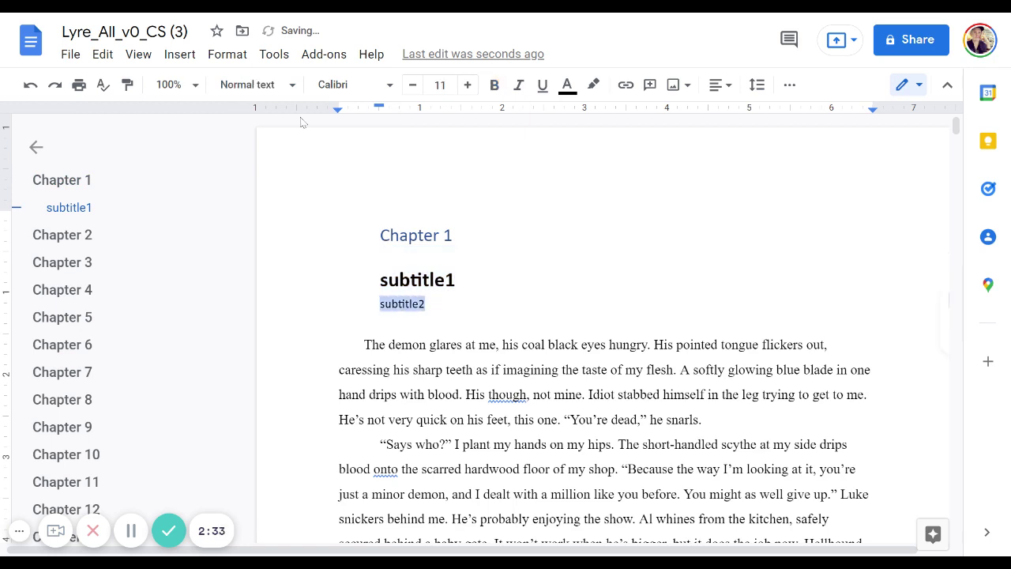
{"action": "left_click", "coordinate": [260, 85]}
{"action": "left_click", "coordinate": [308, 376]}
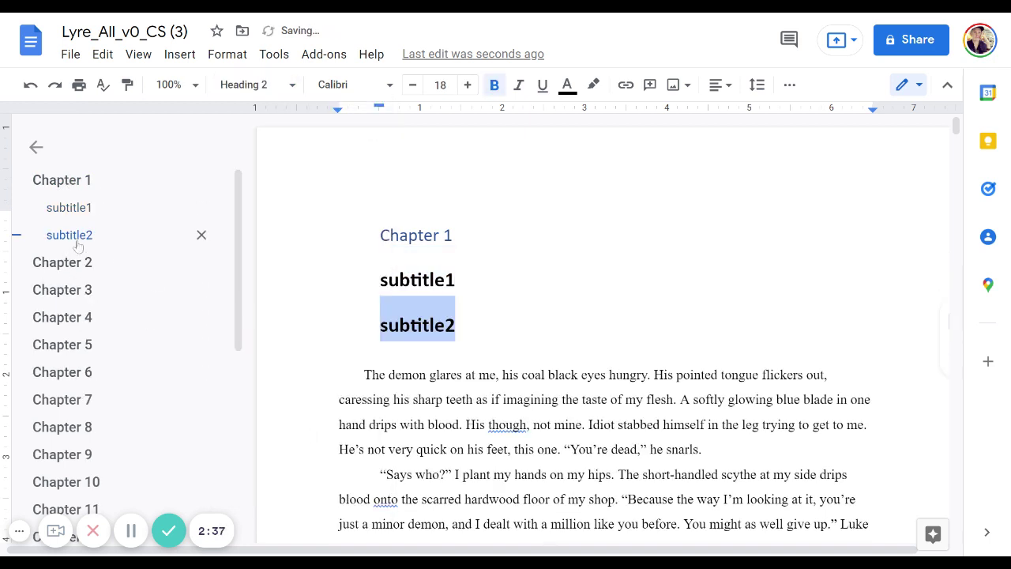
Step: Replace the "Chapter 1" heading text with "1-waking up for school"
{"action": "scroll", "coordinate": [118, 330], "scroll_direction": "down", "scroll_amount": 5}
{"action": "scroll", "coordinate": [601, 355], "scroll_direction": "down", "scroll_amount": 2}
{"action": "scroll", "coordinate": [87, 289], "scroll_direction": "down", "scroll_amount": 10}
{"action": "scroll", "coordinate": [87, 289], "scroll_direction": "up", "scroll_amount": 12}
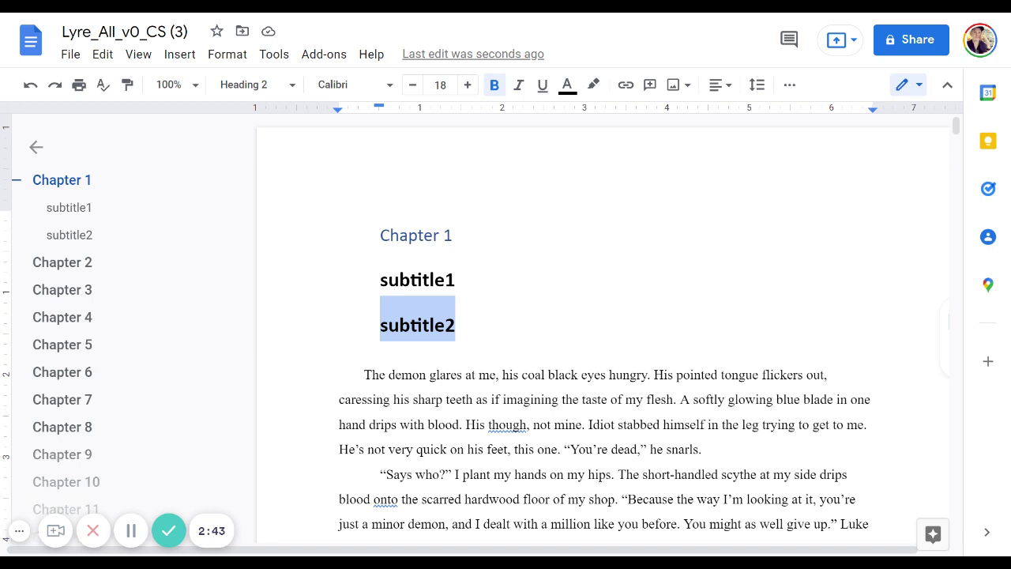
{"action": "left_click", "coordinate": [456, 235]}
{"action": "key", "text": "shift+Left"}
{"action": "key", "text": "shift+Left"}
{"action": "key", "text": "shift+Left"}
{"action": "key", "text": "shift+Left"}
{"action": "key", "text": "shift+Left"}
{"action": "key", "text": "shift+Left"}
{"action": "key", "text": "shift+Left"}
{"action": "key", "text": "shift+Left"}
{"action": "key", "text": "shift+Left"}
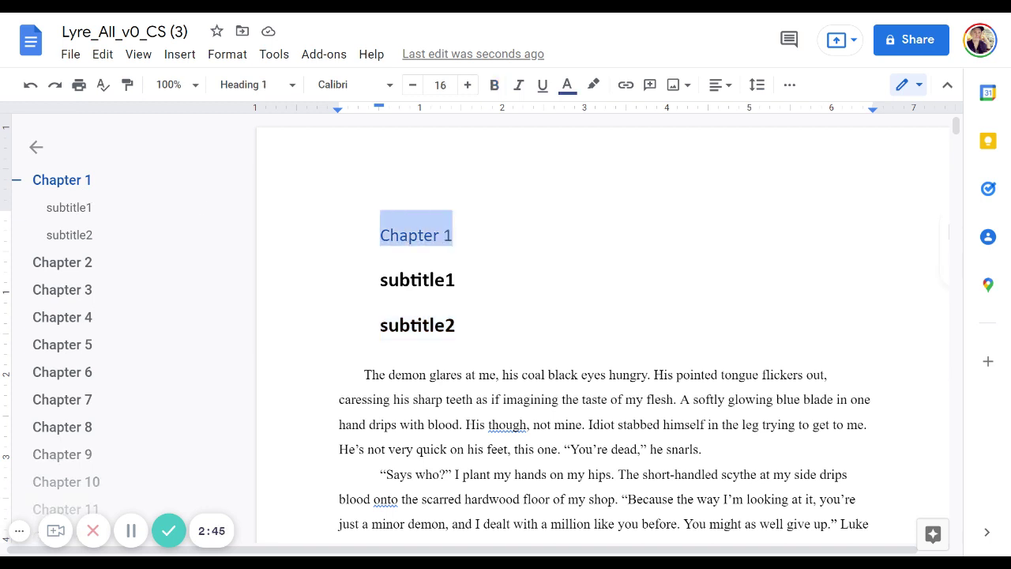
{"action": "type", "text": "1-"}
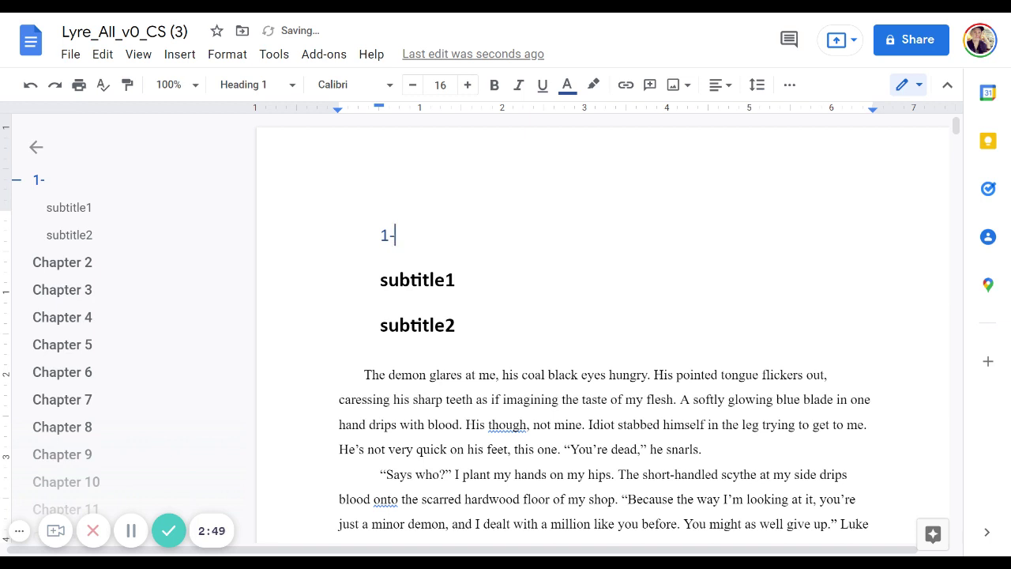
{"action": "type", "text": "waking up"}
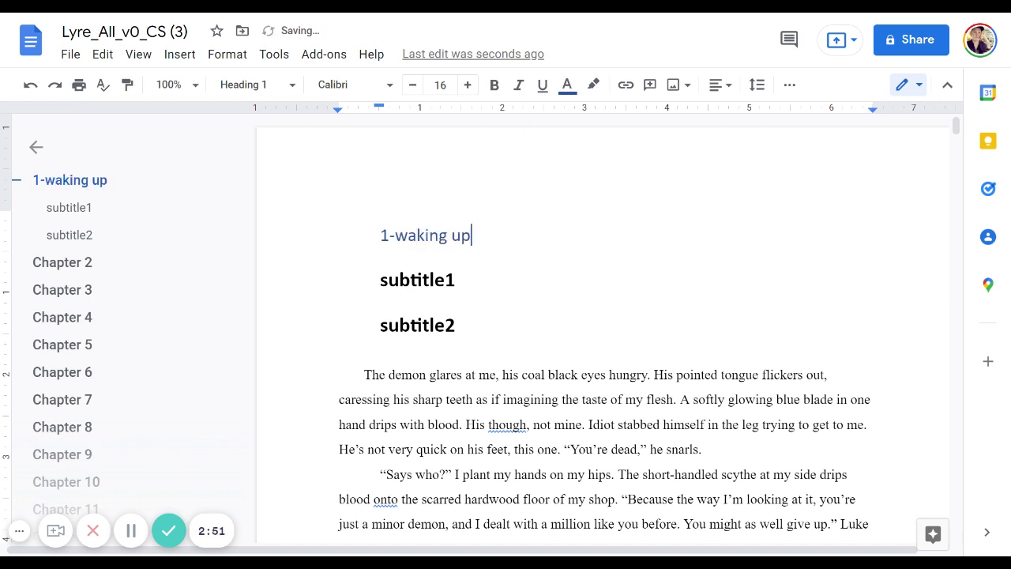
{"action": "type", "text": " for scho"}
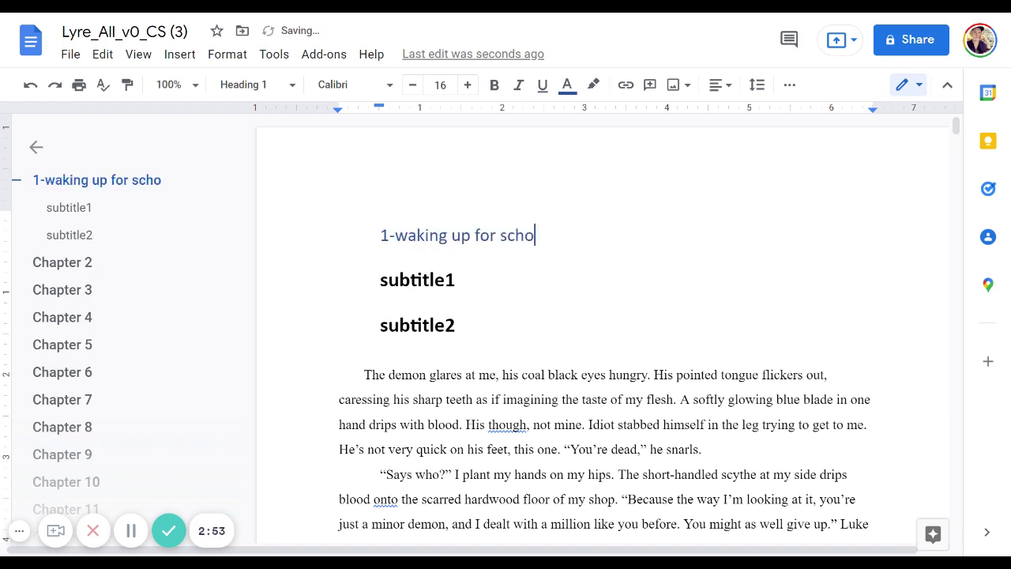
{"action": "type", "text": "ol"}
Step: Replace the "subtitle1" subheading text with "big fight"
{"action": "left_click", "coordinate": [457, 280]}
{"action": "key", "text": "BackSpace"}
{"action": "key", "text": "BackSpace"}
{"action": "key", "text": "BackSpace"}
{"action": "key", "text": "BackSpace"}
{"action": "key", "text": "BackSpace"}
{"action": "key", "text": "BackSpace"}
{"action": "key", "text": "BackSpace"}
{"action": "key", "text": "BackSpace"}
{"action": "key", "text": "BackSpace"}
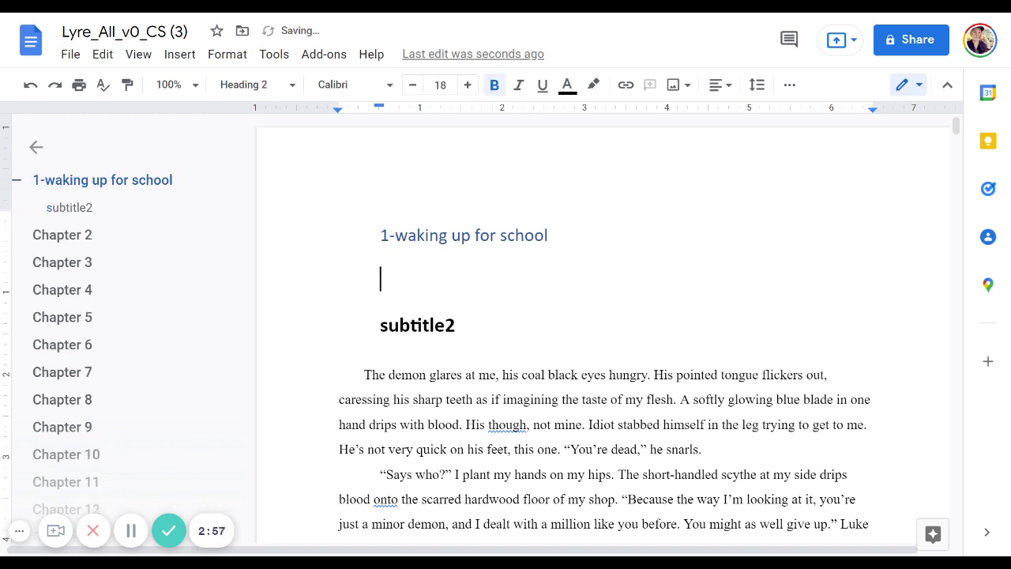
{"action": "type", "text": "big fight"}
Step: Replace the "subtitle2" subheading text with "stolen backpack"
{"action": "key", "text": "Down"}
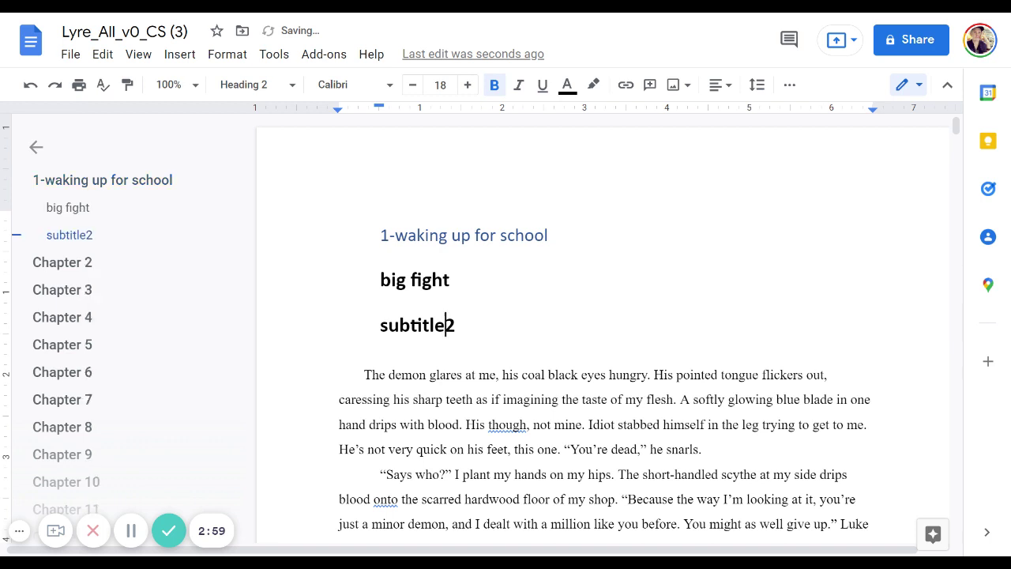
{"action": "key", "text": "Right"}
{"action": "key", "text": "BackSpace"}
{"action": "key", "text": "BackSpace"}
{"action": "key", "text": "BackSpace"}
{"action": "key", "text": "BackSpace"}
{"action": "key", "text": "BackSpace"}
{"action": "key", "text": "BackSpace"}
{"action": "key", "text": "BackSpace"}
{"action": "key", "text": "BackSpace"}
{"action": "key", "text": "BackSpace"}
{"action": "type", "text": "stolen backpa"}
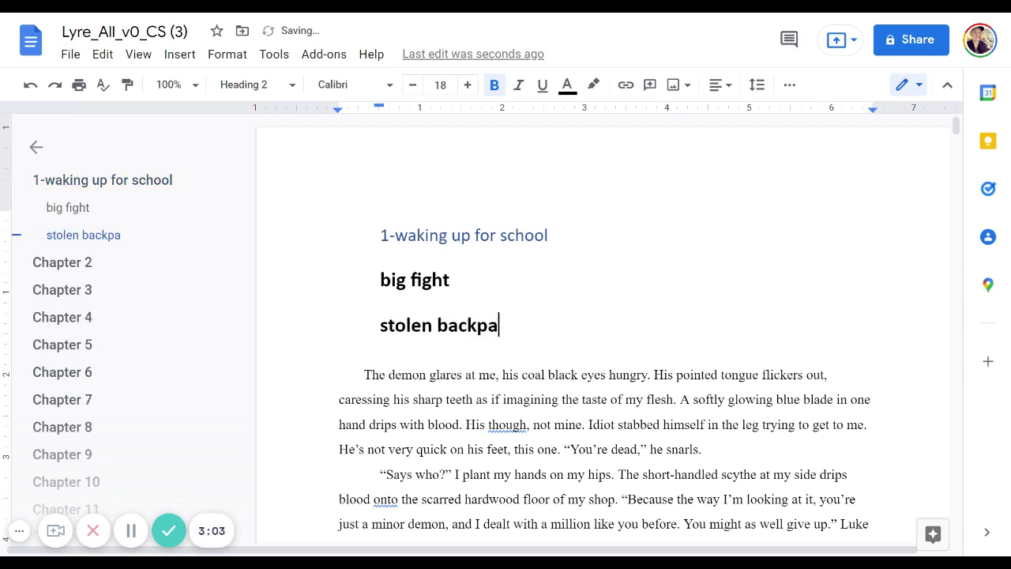
{"action": "type", "text": "ck"}
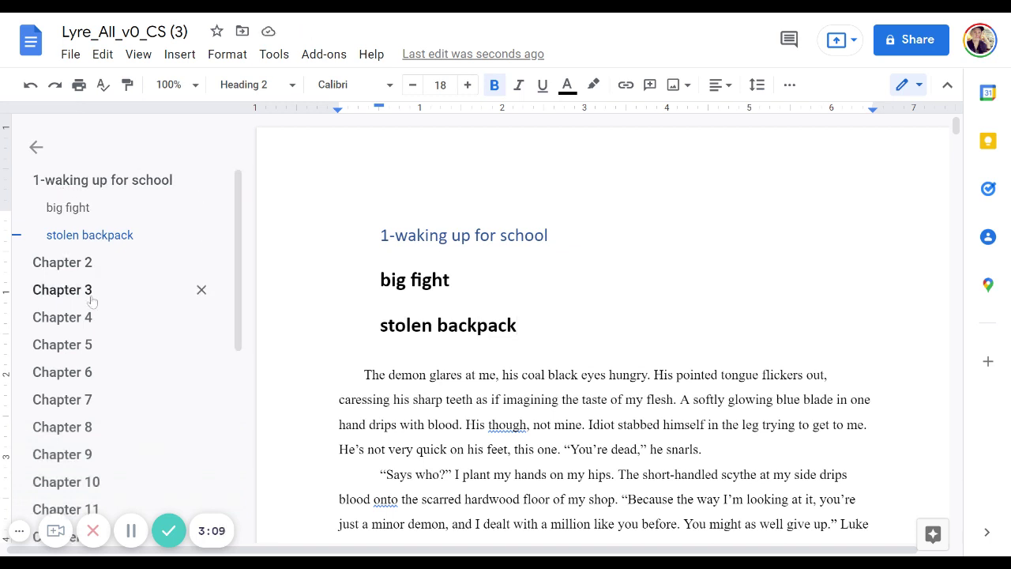
Step: Undo the heading rename and the two added subheadings, back to the plain "Chapter 1" heading
{"action": "key", "text": "Left"}
{"action": "key", "text": "Left"}
{"action": "key", "text": "Left"}
{"action": "left_click", "coordinate": [33, 87]}
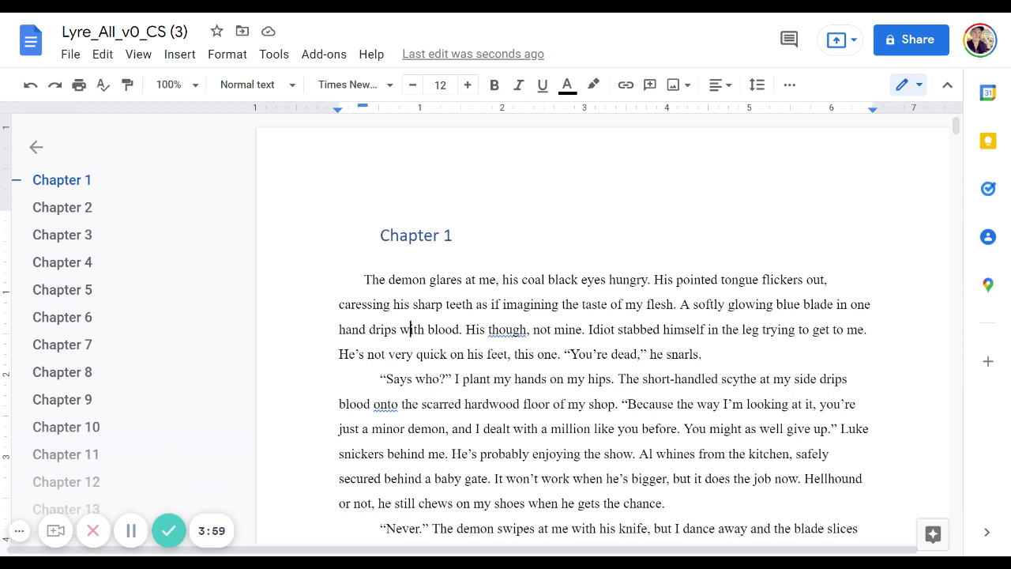
{"action": "left_click", "coordinate": [654, 304]}
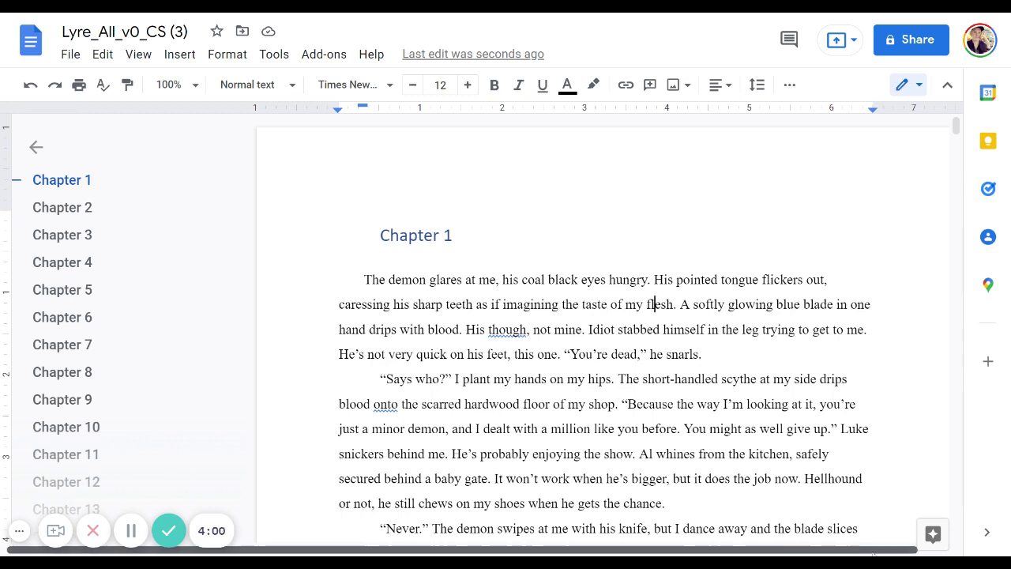
{"action": "scroll", "coordinate": [908, 537], "scroll_direction": "right", "scroll_amount": 1}
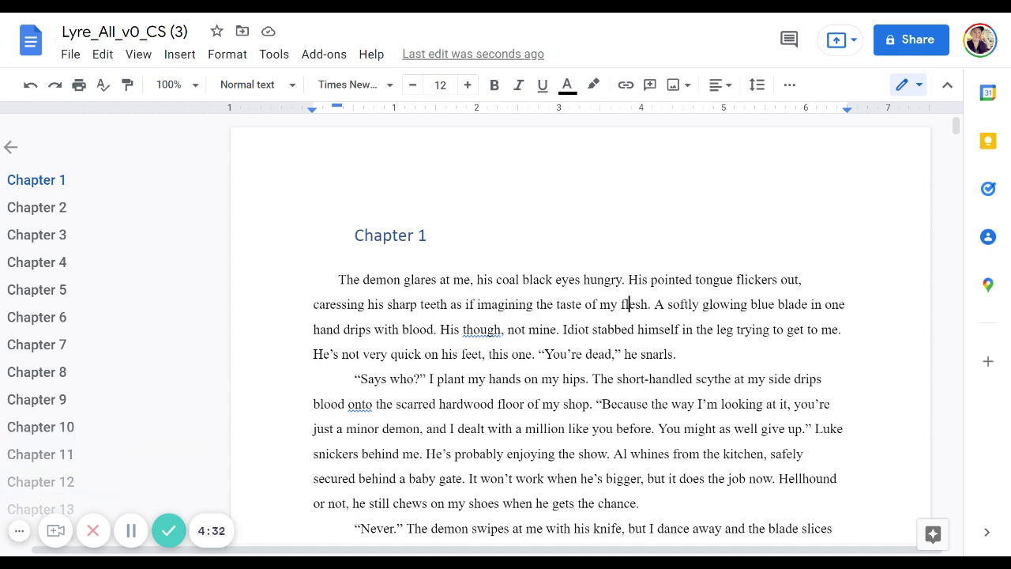
Step: Open the first page's header for editing and look up the Header and Footer insertion options
{"action": "key", "text": "ctrl+alt+o"}
{"action": "key", "text": "ctrl+alt+h"}
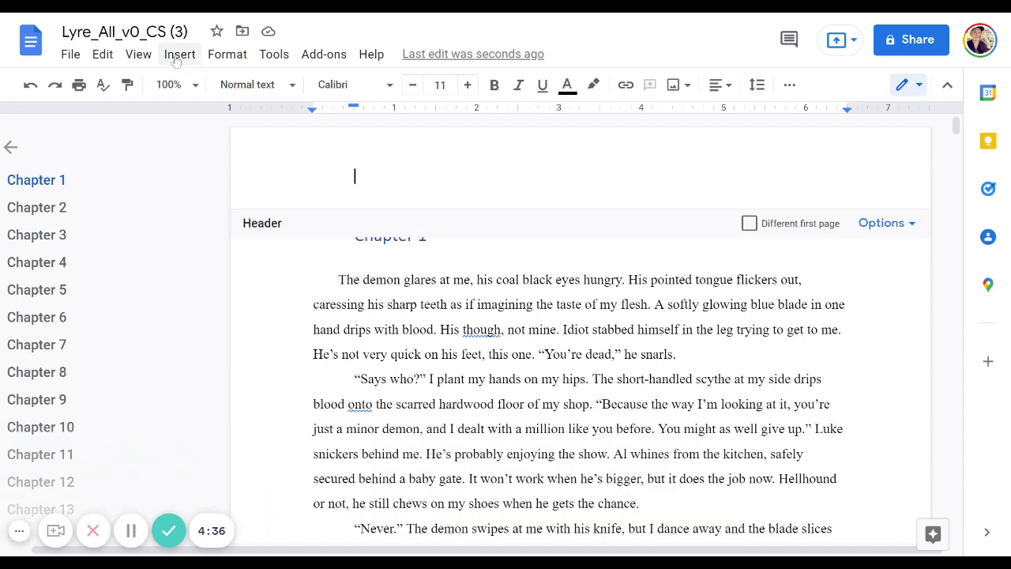
{"action": "left_click", "coordinate": [136, 62]}
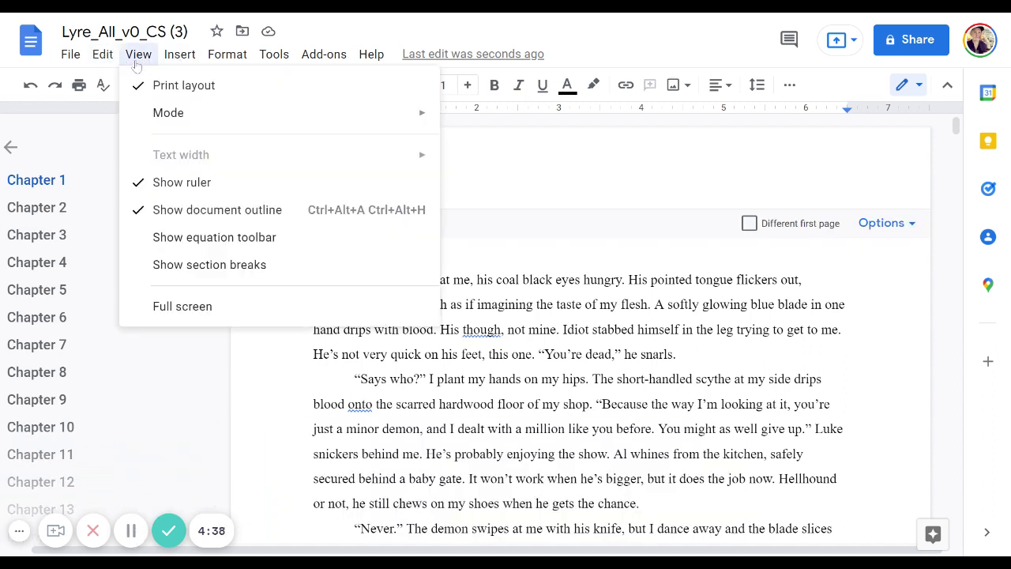
{"action": "mouse_move", "coordinate": [178, 55]}
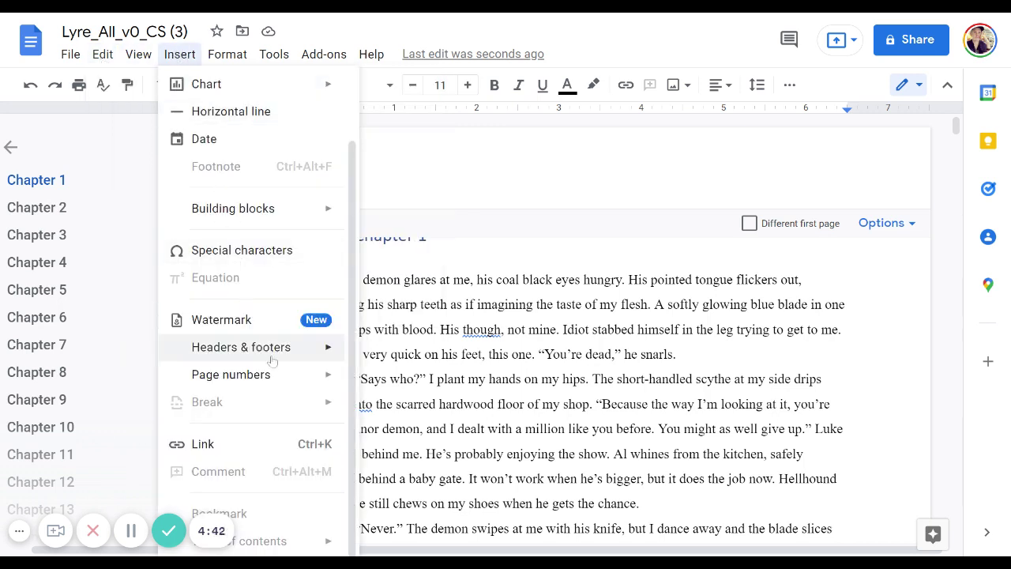
{"action": "mouse_move", "coordinate": [264, 356]}
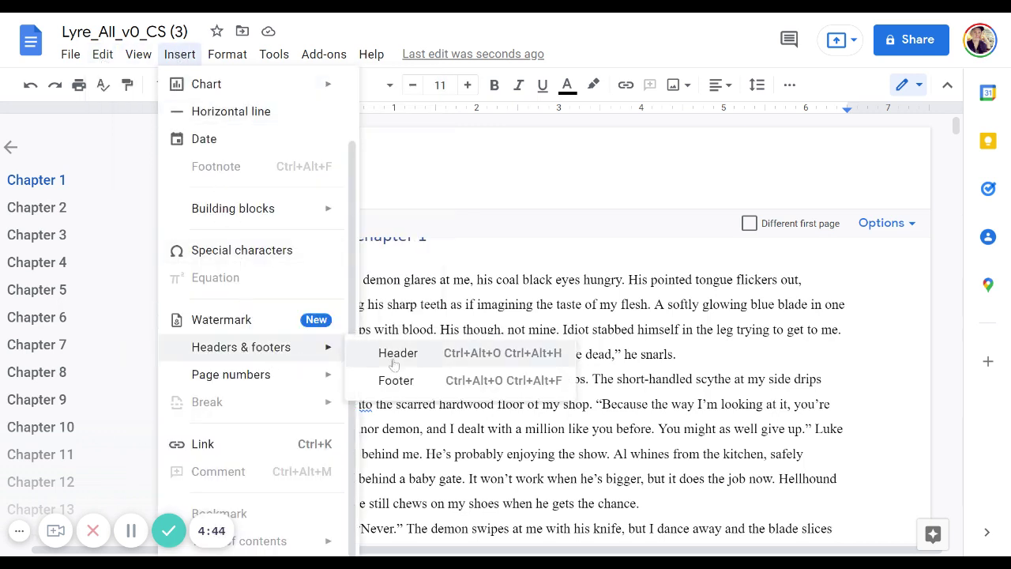
{"action": "key", "text": "Escape"}
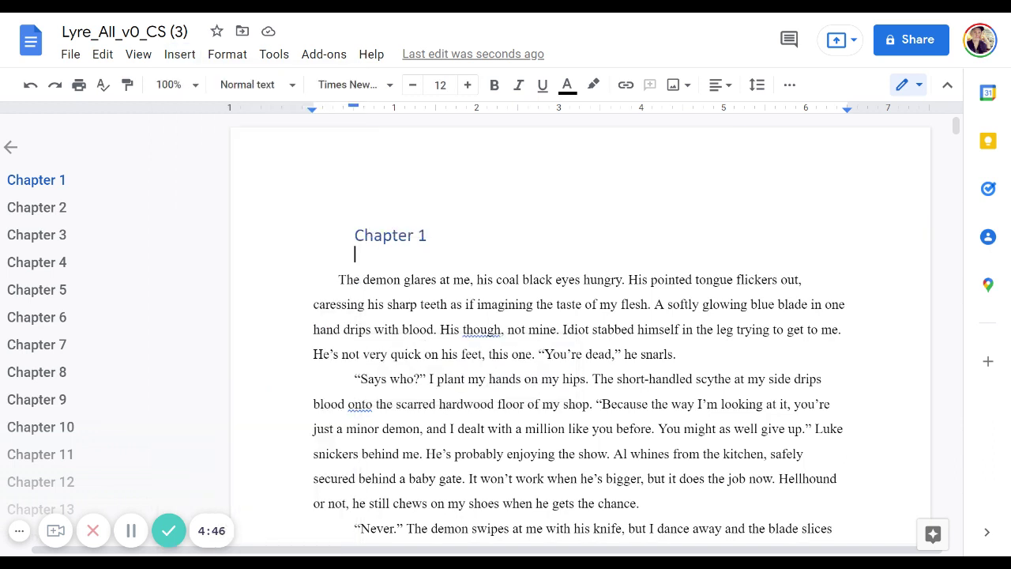
{"action": "left_click", "coordinate": [384, 235]}
{"action": "double_click", "coordinate": [355, 175]}
{"action": "key", "text": "ctrl+a"}
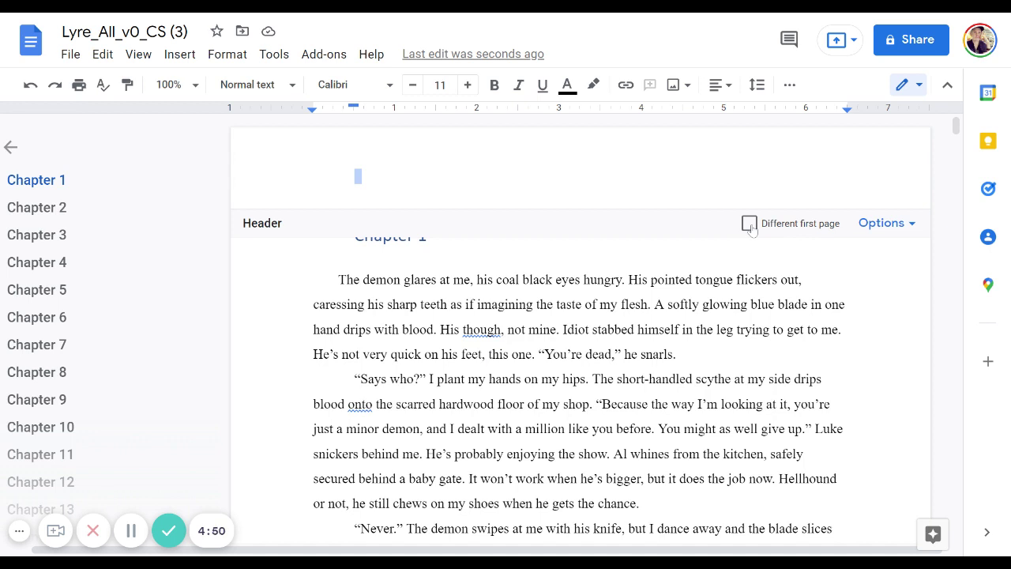
Step: Delete the word "Chapter" from the first chapter heading, leaving only the number 1
{"action": "left_click", "coordinate": [428, 234]}
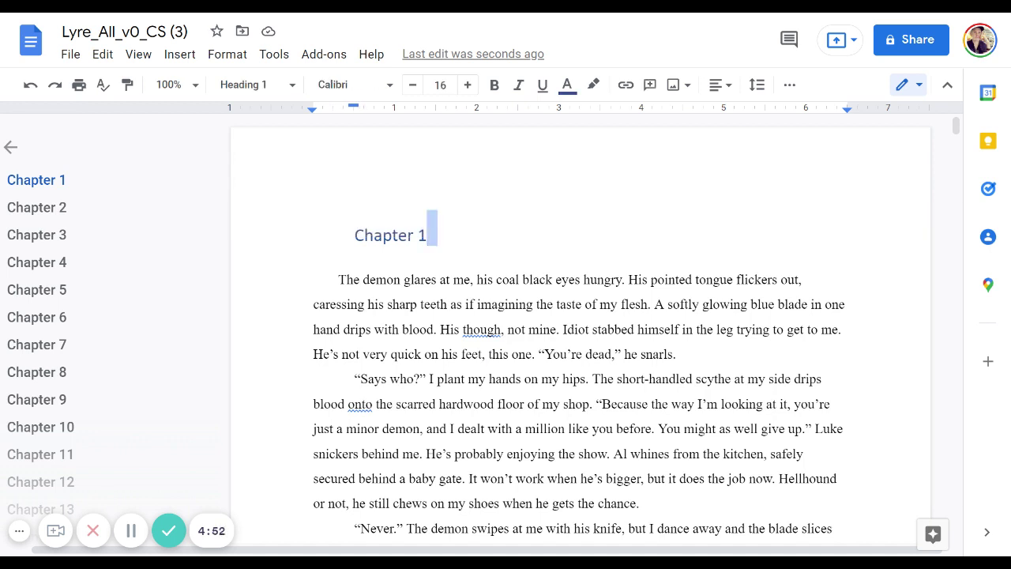
{"action": "left_click_drag", "start_coordinate": [427, 235], "coordinate": [354, 234]}
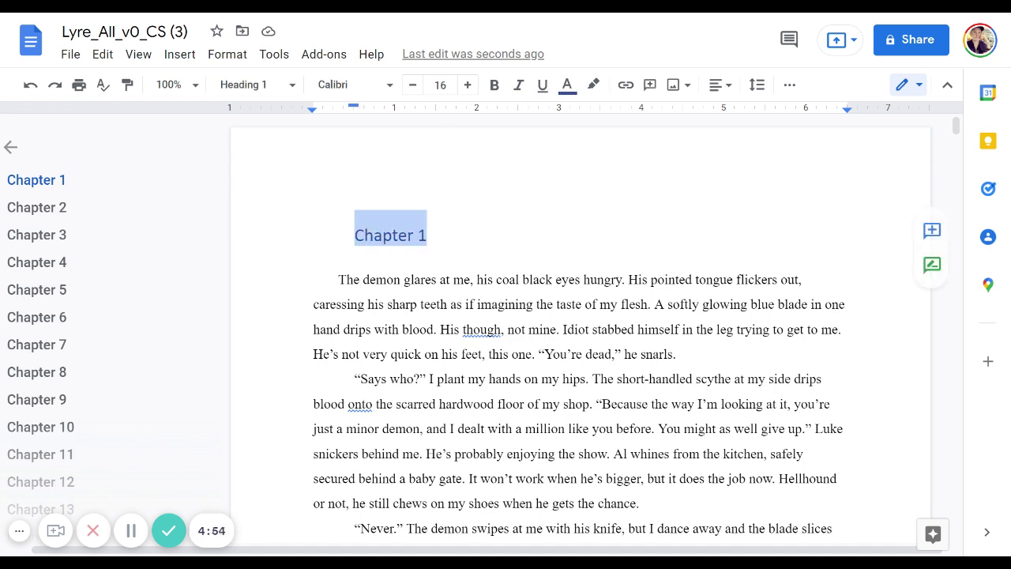
{"action": "left_click", "coordinate": [418, 234]}
{"action": "left_click_drag", "start_coordinate": [418, 235], "coordinate": [354, 235]}
{"action": "key", "text": "BackSpace"}
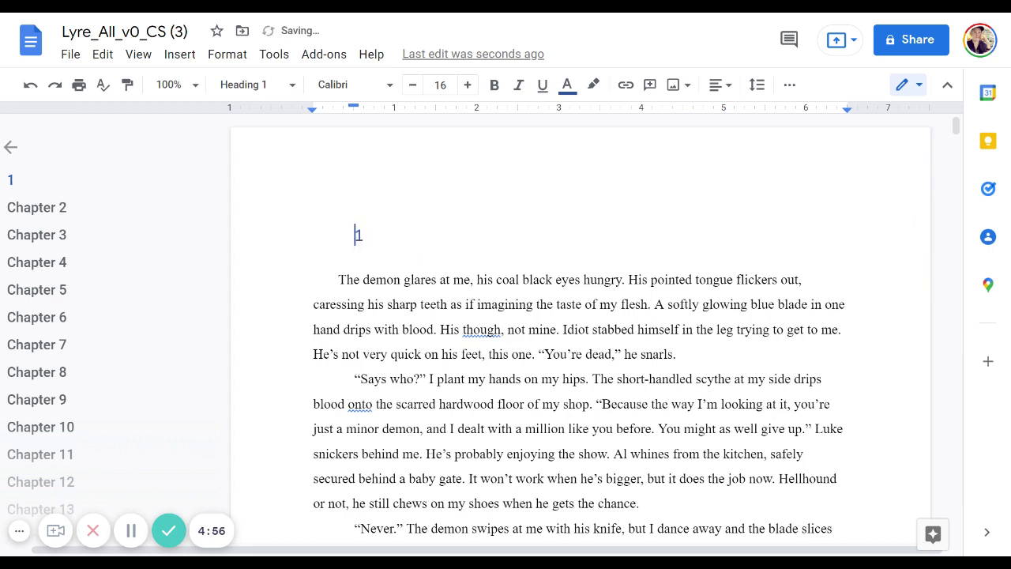
Step: Set the first-line special indent of the heading "1" to 0 inches in the indentation options
{"action": "key", "text": "shift+Right"}
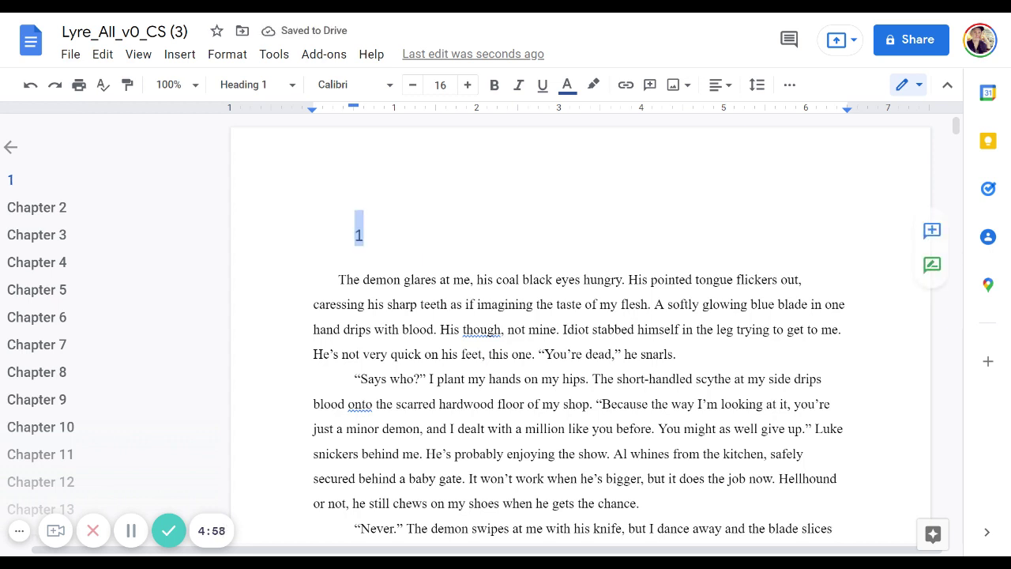
{"action": "left_click", "coordinate": [227, 54]}
{"action": "mouse_move", "coordinate": [280, 185]}
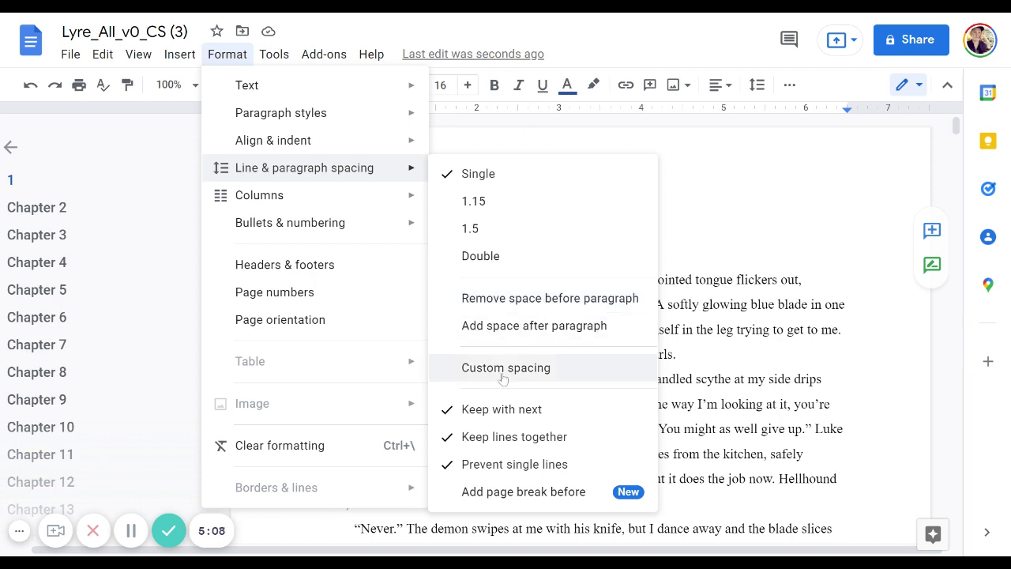
{"action": "mouse_move", "coordinate": [319, 141]}
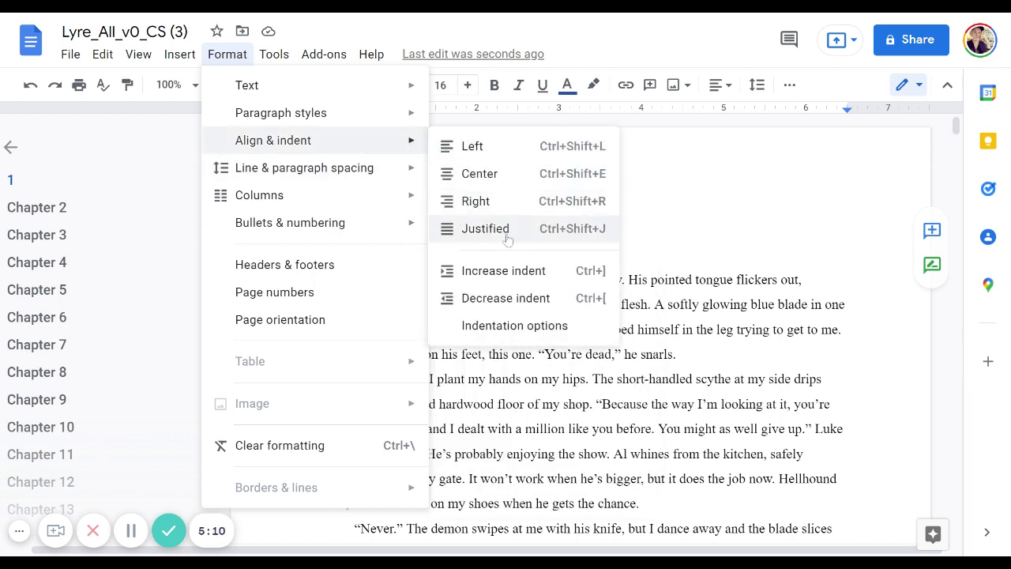
{"action": "left_click", "coordinate": [498, 326]}
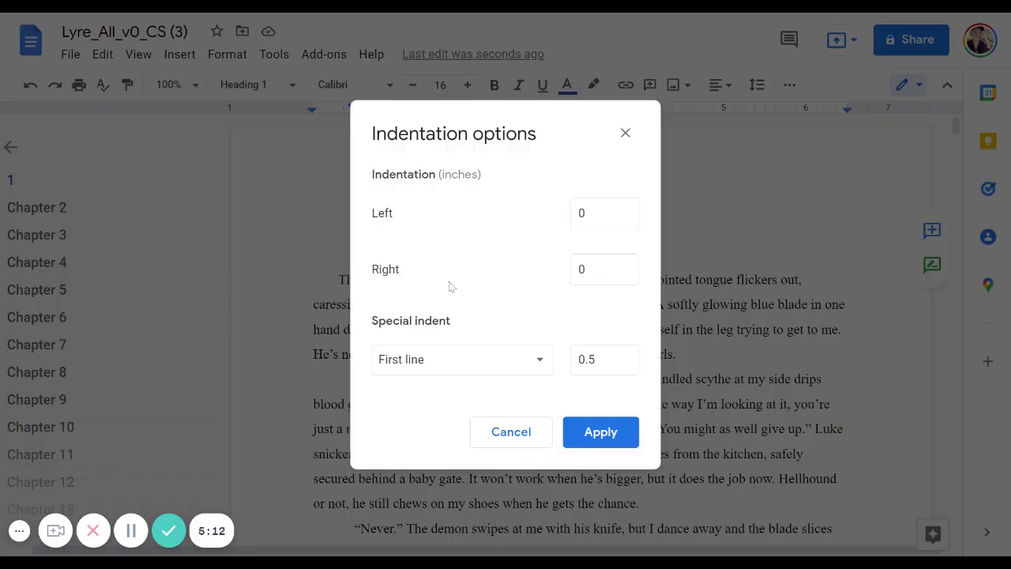
{"action": "left_click", "coordinate": [604, 359]}
{"action": "left_click", "coordinate": [539, 362]}
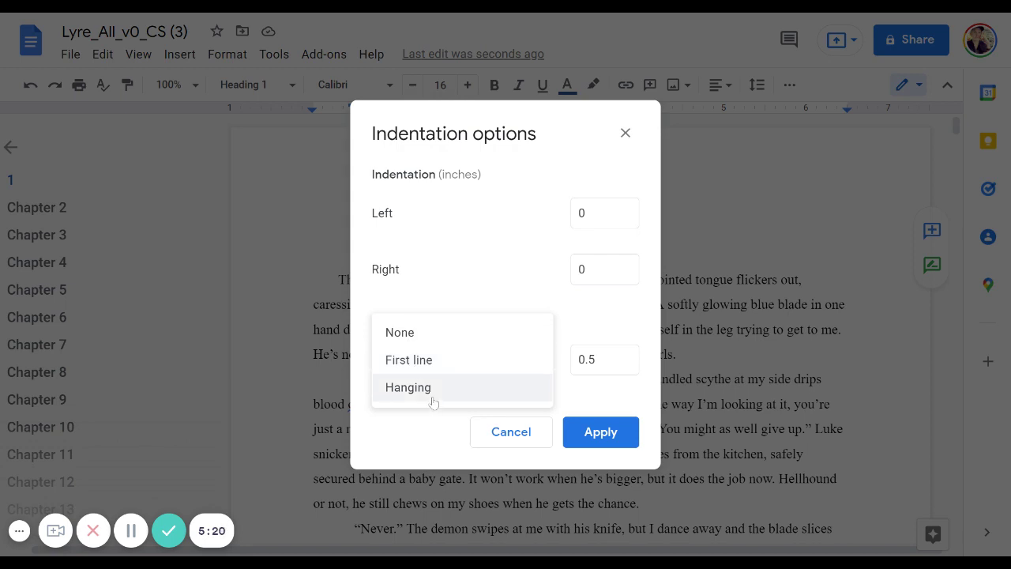
{"action": "left_click", "coordinate": [497, 359]}
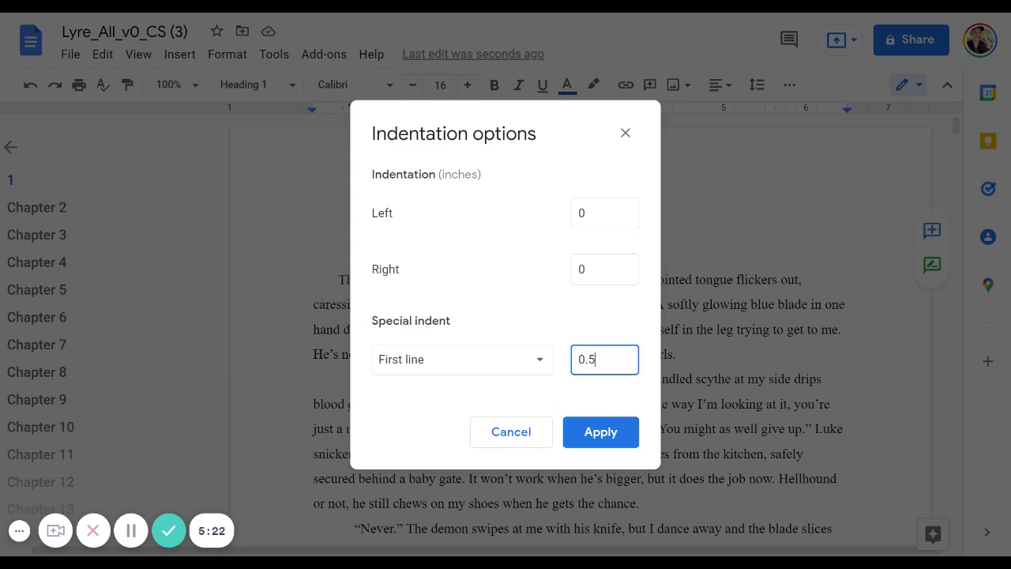
{"action": "key", "text": "shift+Left"}
{"action": "key", "text": "shift+Left"}
{"action": "key", "text": "shift+Left"}
{"action": "key", "text": "BackSpace"}
{"action": "type", "text": "0"}
{"action": "left_click", "coordinate": [590, 431]}
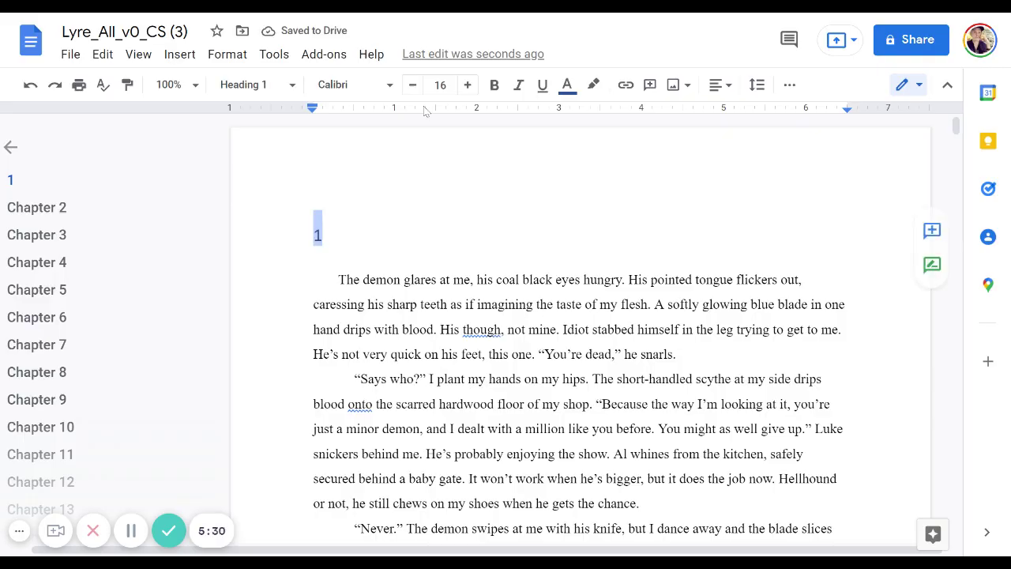
Step: Increase the font size of the heading "1" to 38
{"action": "left_click", "coordinate": [467, 85]}
{"action": "left_click", "coordinate": [468, 86]}
{"action": "left_click", "coordinate": [468, 86]}
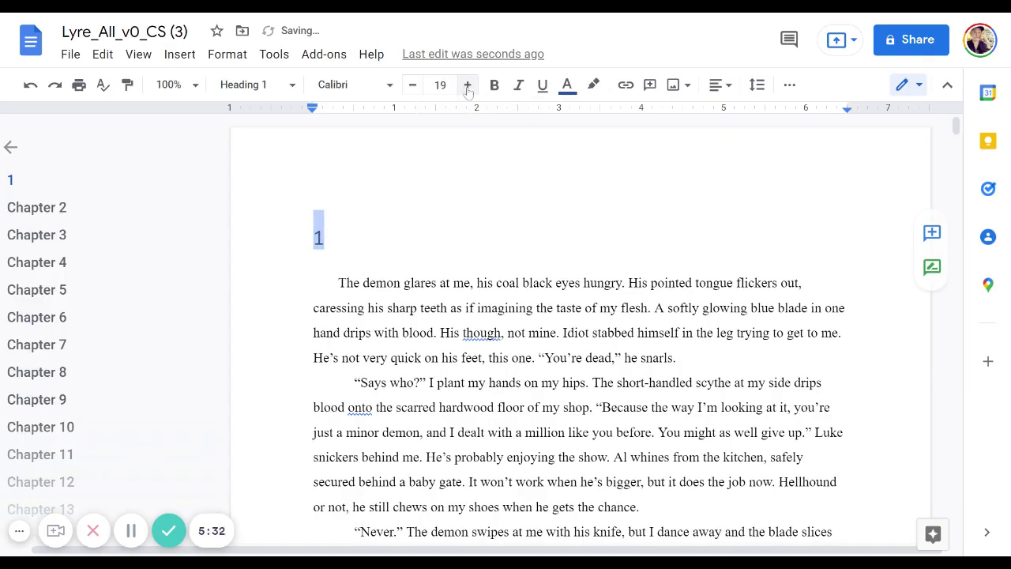
{"action": "left_click", "coordinate": [467, 85]}
{"action": "left_click", "coordinate": [468, 86]}
{"action": "left_click", "coordinate": [468, 86]}
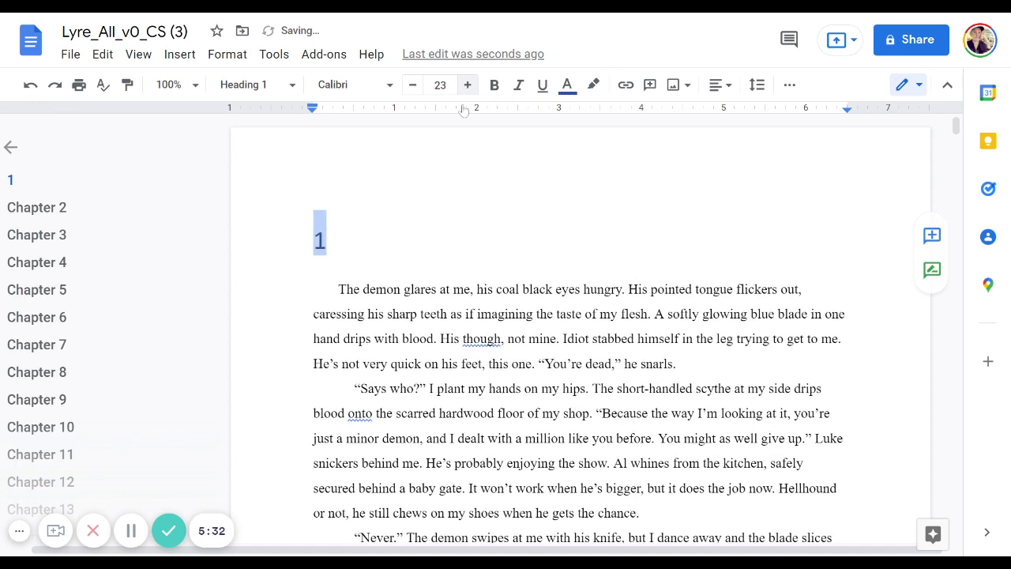
{"action": "left_click", "coordinate": [468, 86]}
{"action": "left_click", "coordinate": [467, 85]}
{"action": "left_click", "coordinate": [467, 85]}
{"action": "left_click", "coordinate": [468, 85]}
{"action": "left_click", "coordinate": [468, 86]}
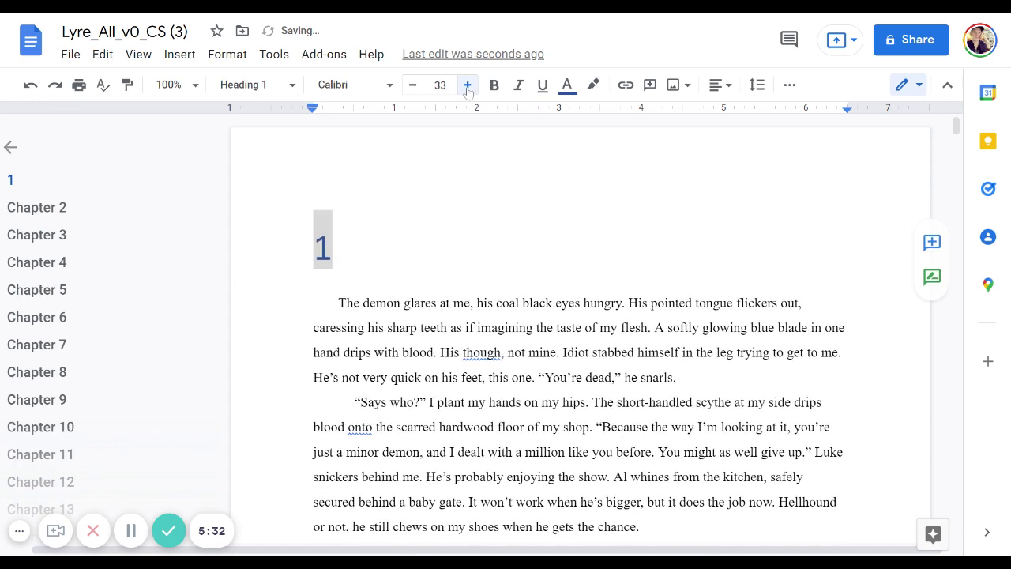
{"action": "left_click", "coordinate": [467, 86]}
{"action": "left_click", "coordinate": [468, 85]}
{"action": "left_click", "coordinate": [468, 85]}
{"action": "left_click", "coordinate": [467, 85]}
Step: Center the heading "1" and change its text color to gray
{"action": "left_click", "coordinate": [728, 91]}
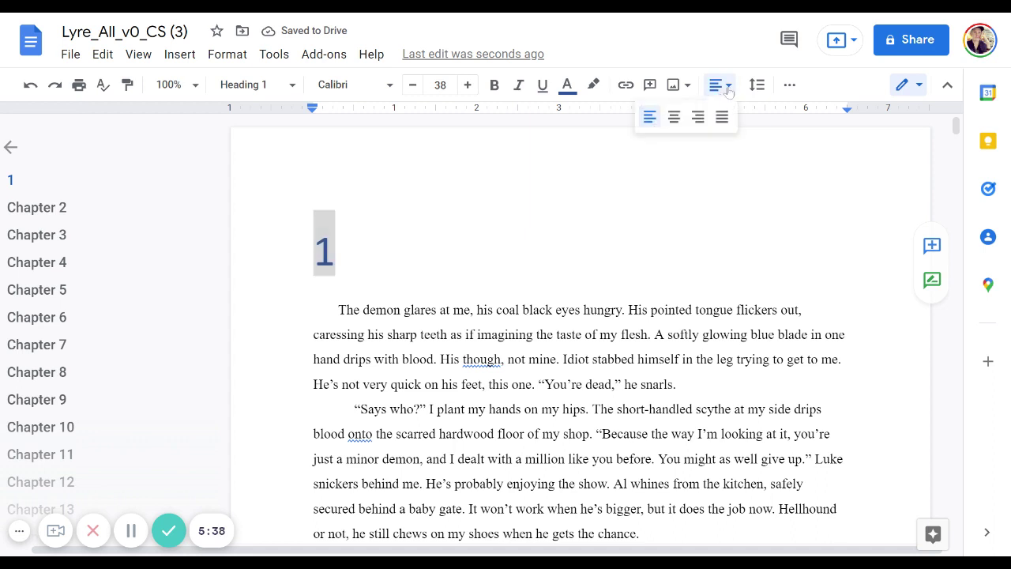
{"action": "left_click", "coordinate": [672, 118]}
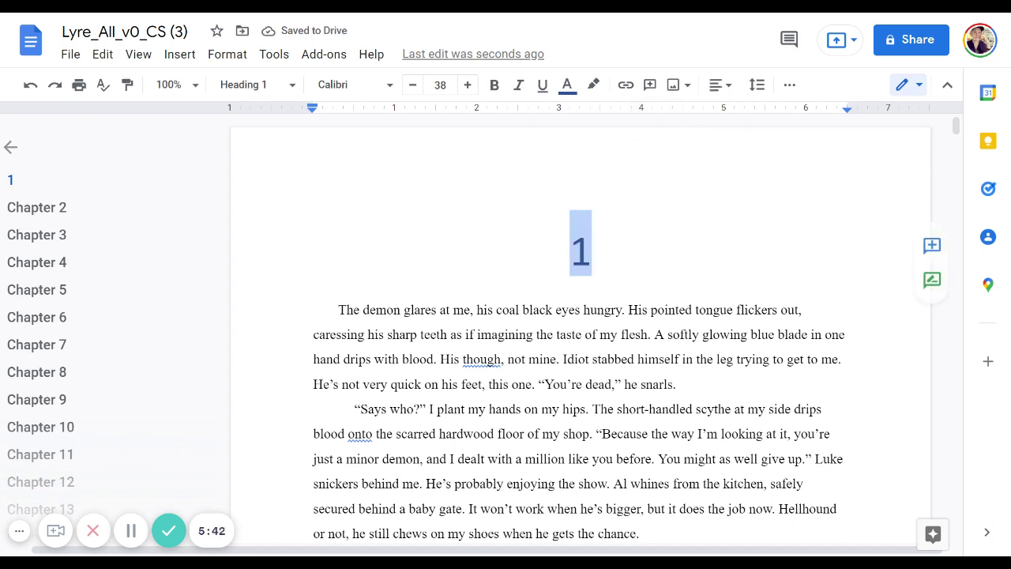
{"action": "left_click", "coordinate": [567, 86]}
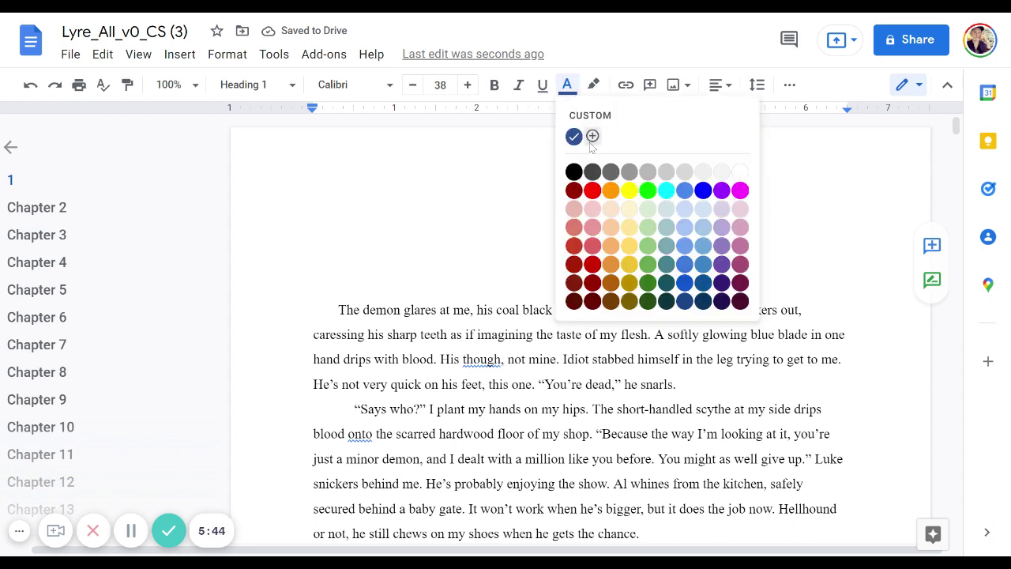
{"action": "left_click", "coordinate": [666, 173]}
{"action": "key", "text": "Right"}
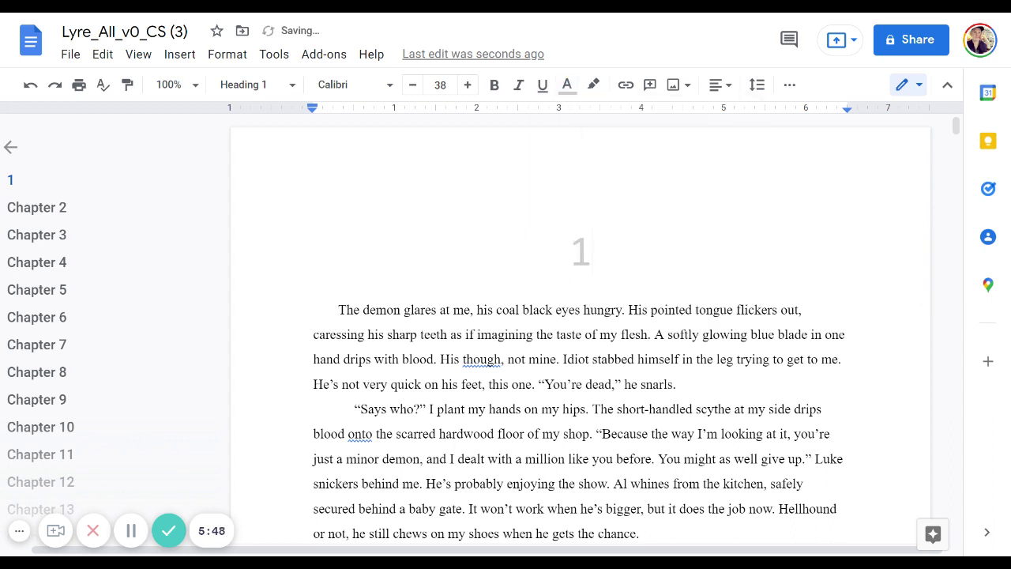
{"action": "key", "text": "shift+Left"}
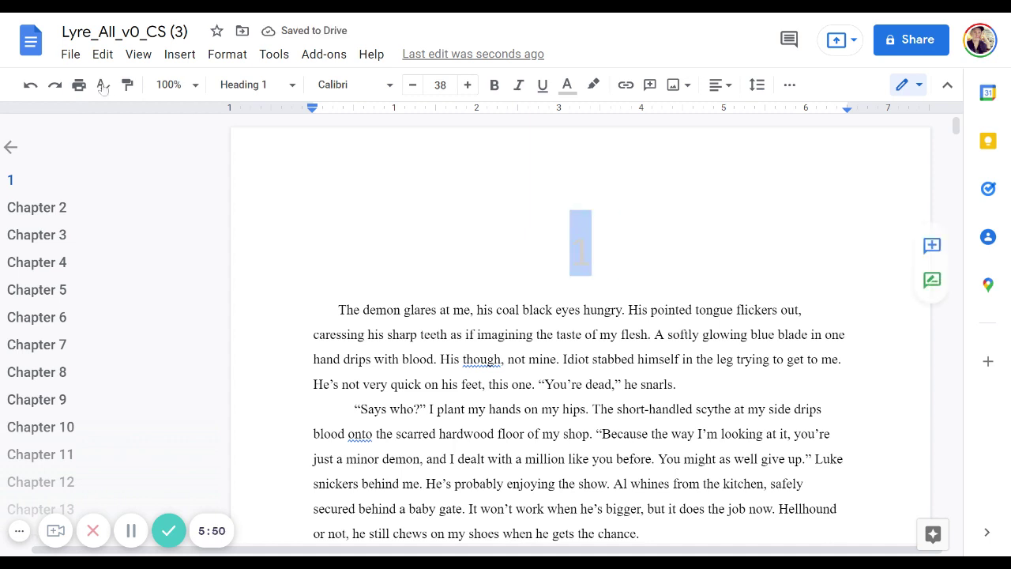
{"action": "key", "text": "Right"}
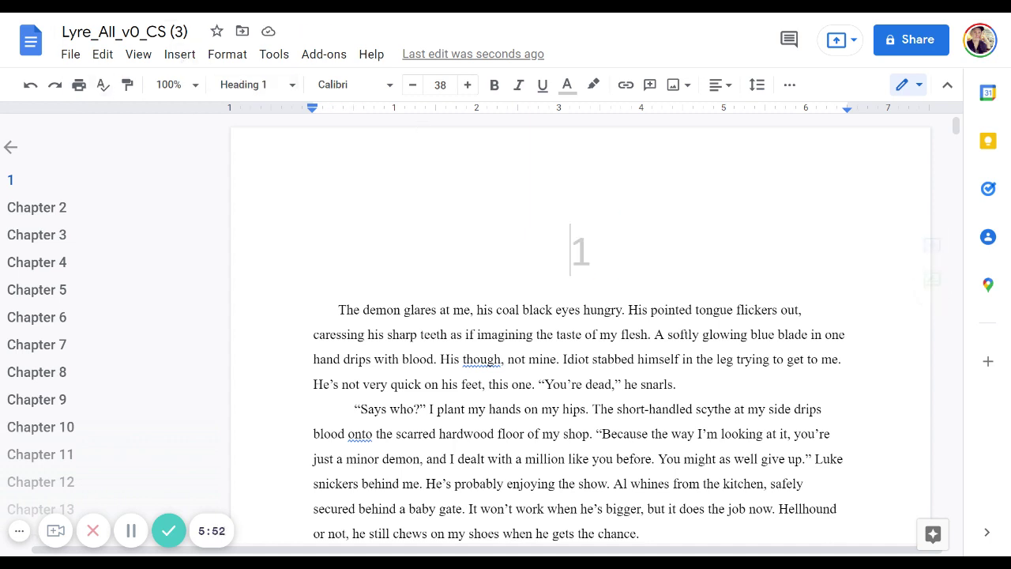
{"action": "key", "text": "shift+Left"}
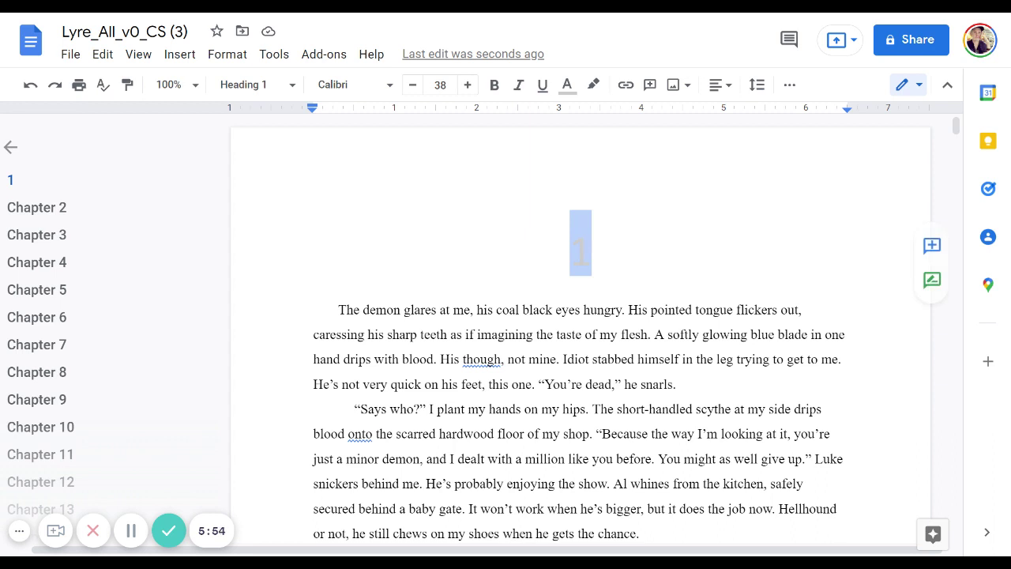
Step: Enable a different first page header for the document, then return to the body text
{"action": "double_click", "coordinate": [353, 176]}
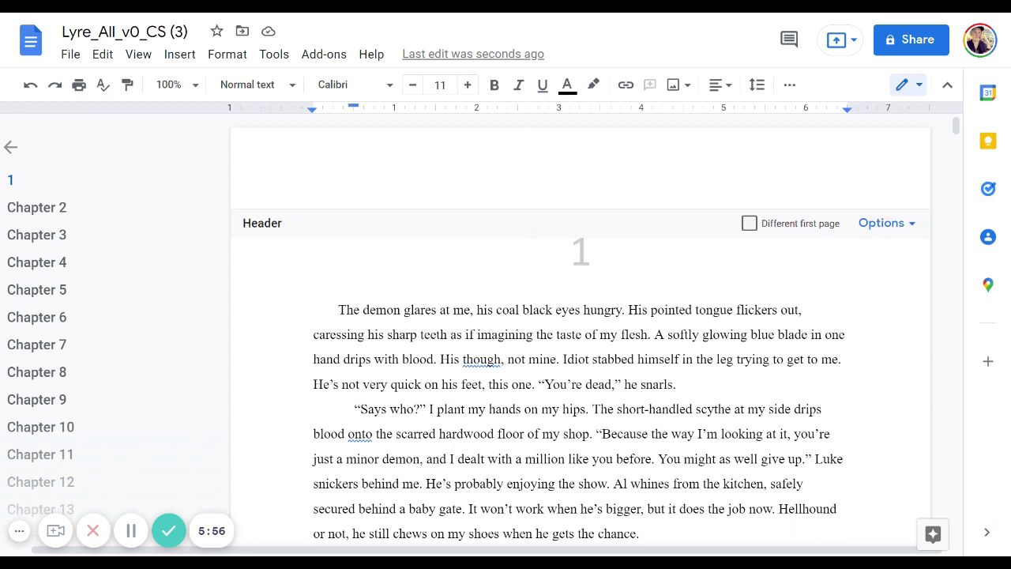
{"action": "left_click", "coordinate": [749, 224]}
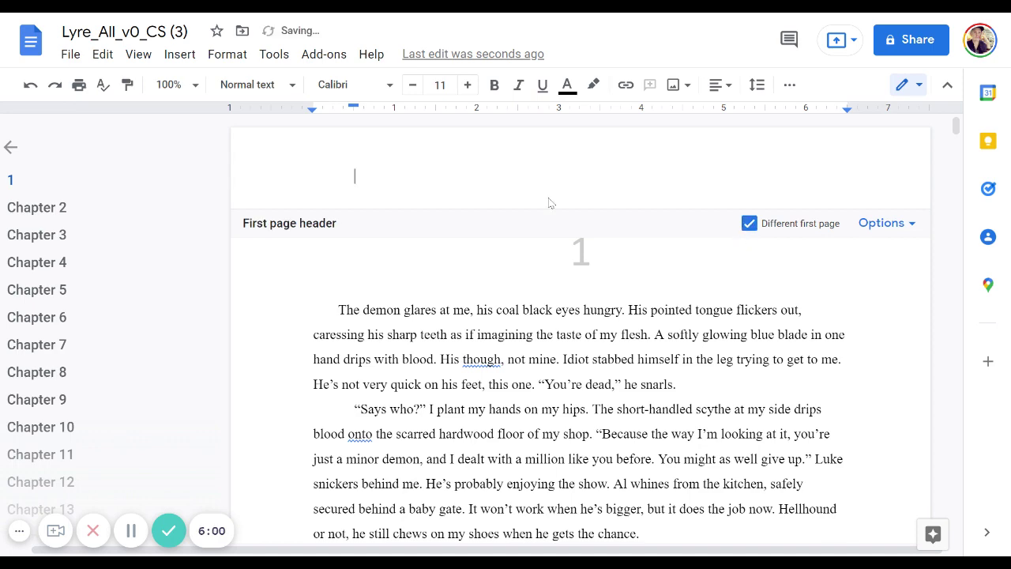
{"action": "left_click", "coordinate": [357, 289]}
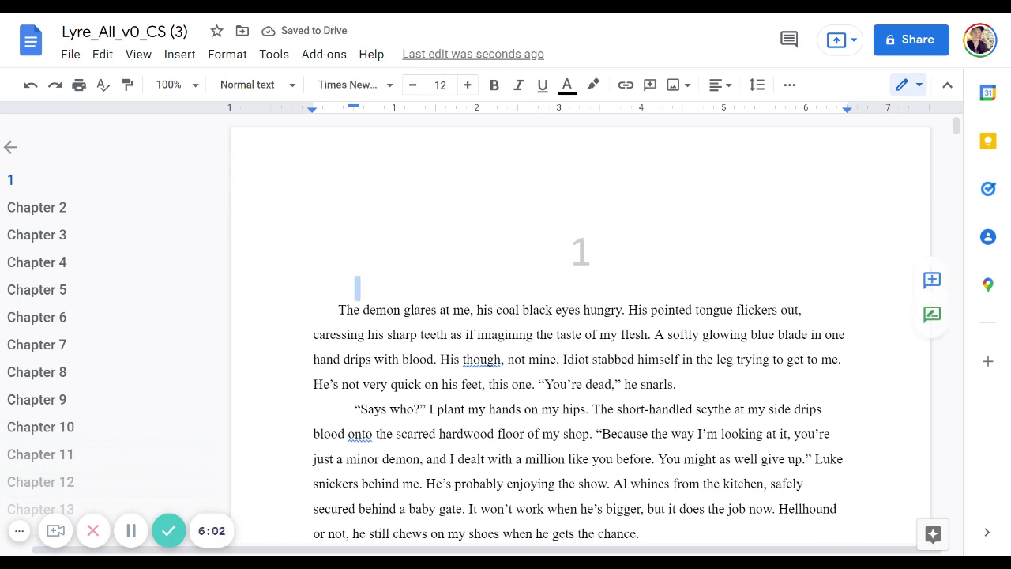
{"action": "scroll", "coordinate": [581, 332], "scroll_direction": "down", "scroll_amount": 2}
{"action": "scroll", "coordinate": [580, 332], "scroll_direction": "up", "scroll_amount": 2}
{"action": "double_click", "coordinate": [581, 251]}
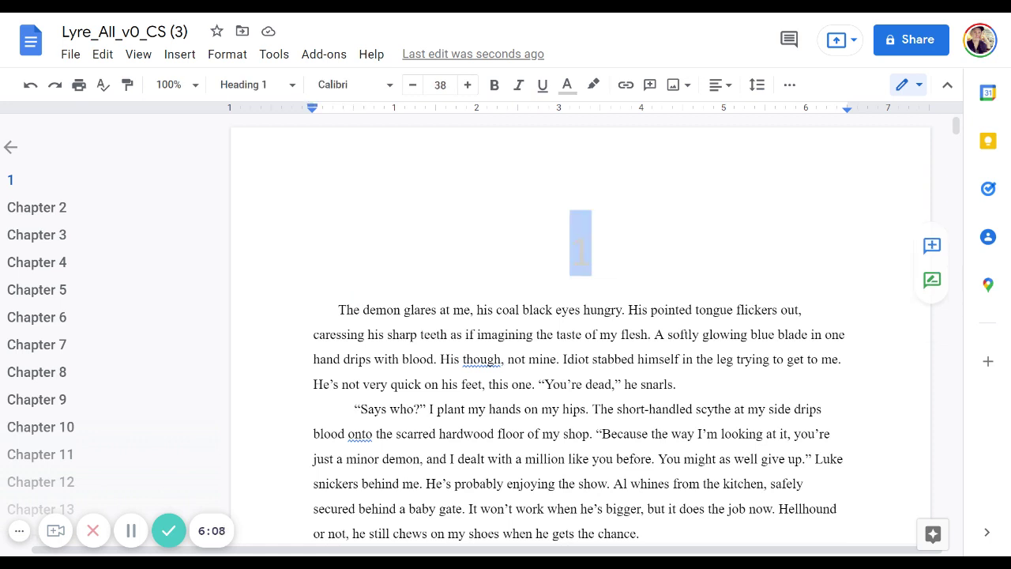
{"action": "left_click", "coordinate": [571, 251]}
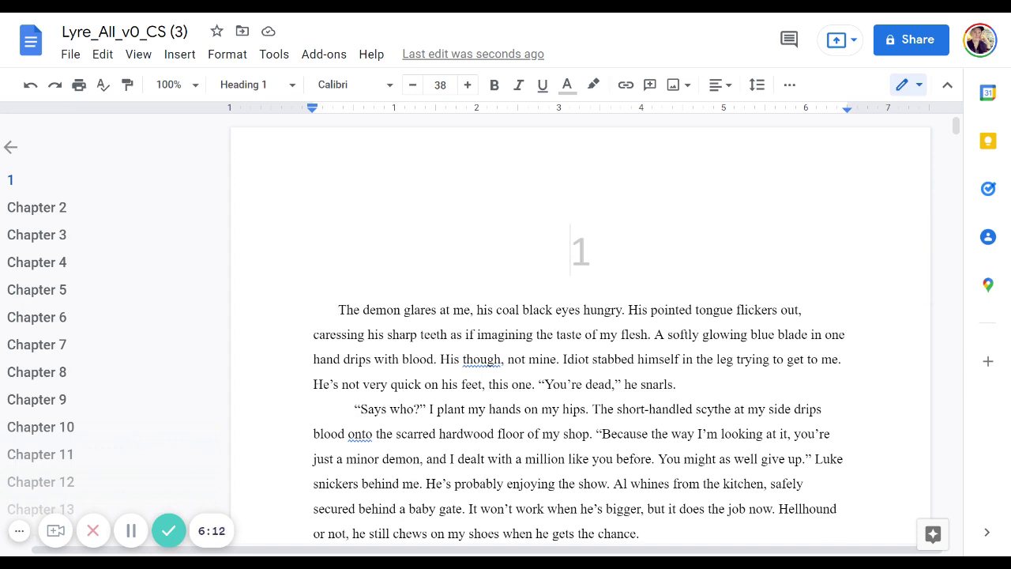
Step: Enter the author's full name in the header of the second page
{"action": "scroll", "coordinate": [581, 332], "scroll_direction": "down", "scroll_amount": 10}
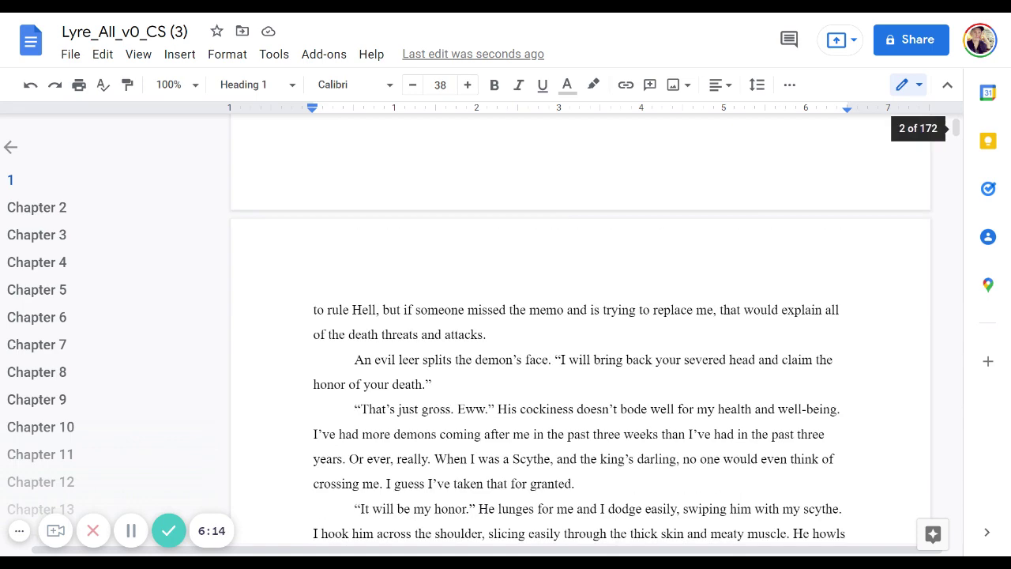
{"action": "double_click", "coordinate": [555, 307]}
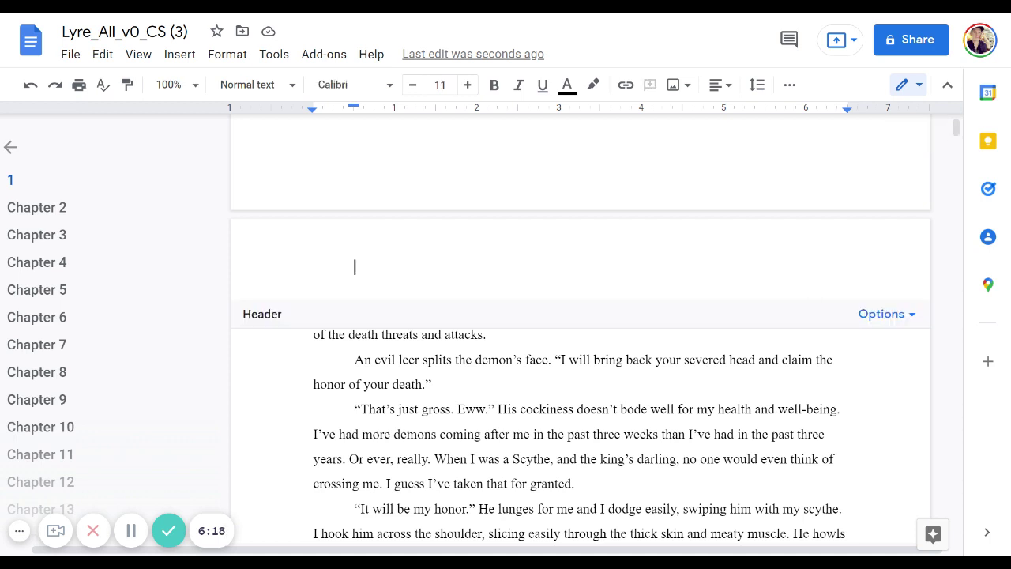
{"action": "left_click", "coordinate": [179, 54]}
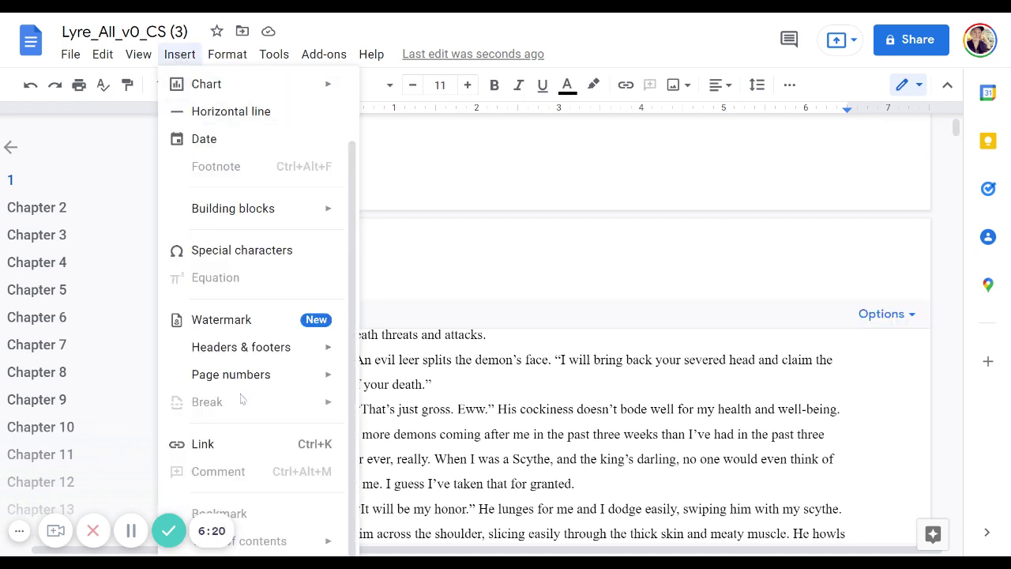
{"action": "mouse_move", "coordinate": [276, 379]}
{"action": "left_click", "coordinate": [355, 267]}
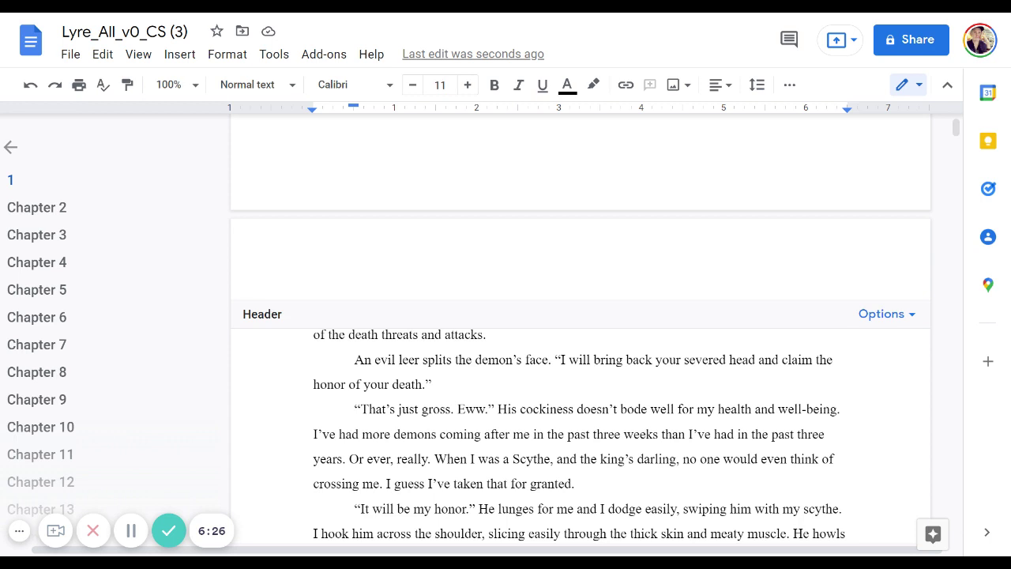
{"action": "type", "text": "Derekd"}
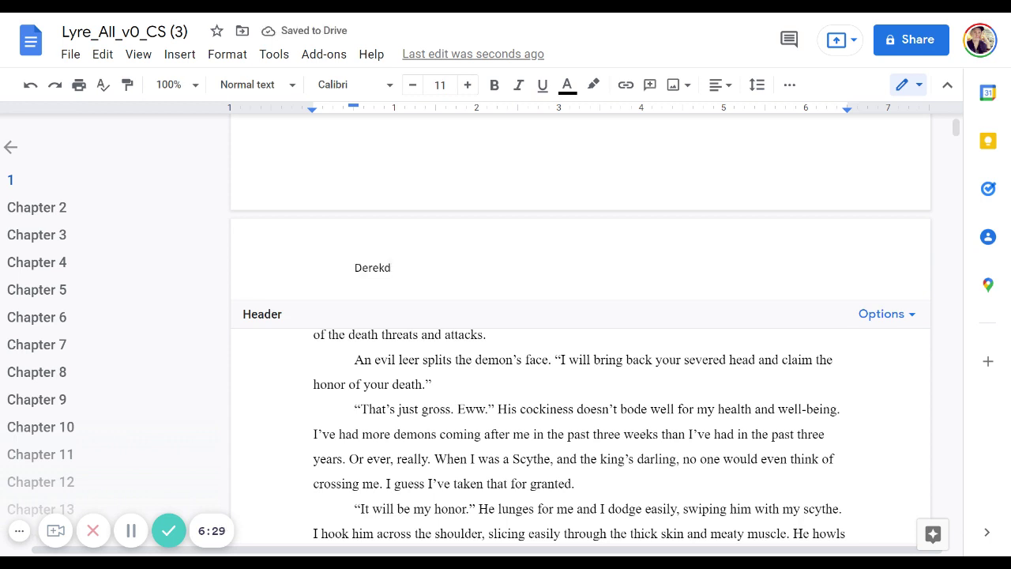
{"action": "key", "text": "BackSpace"}
{"action": "type", "text": "M"}
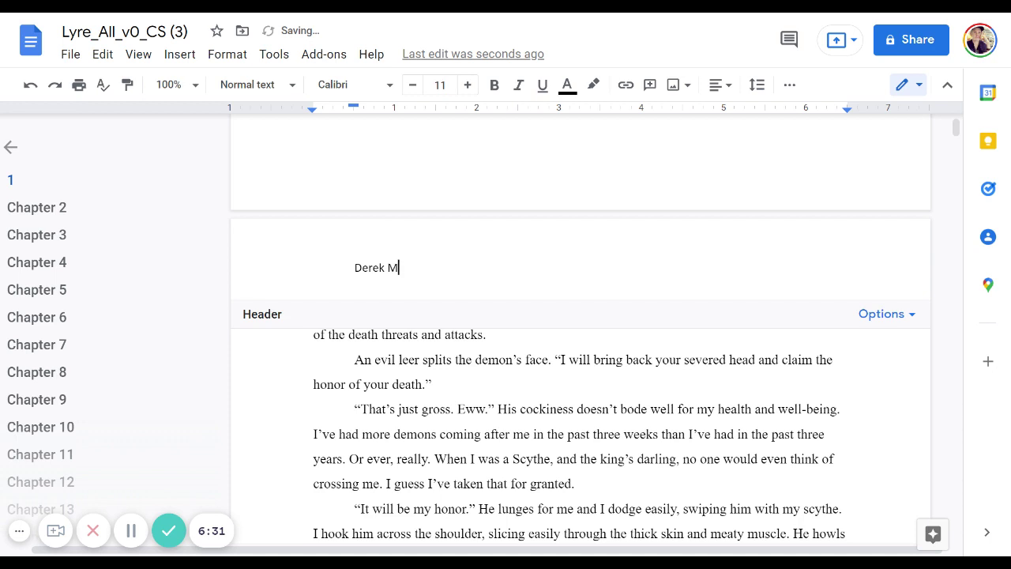
{"action": "type", "text": "urphy"}
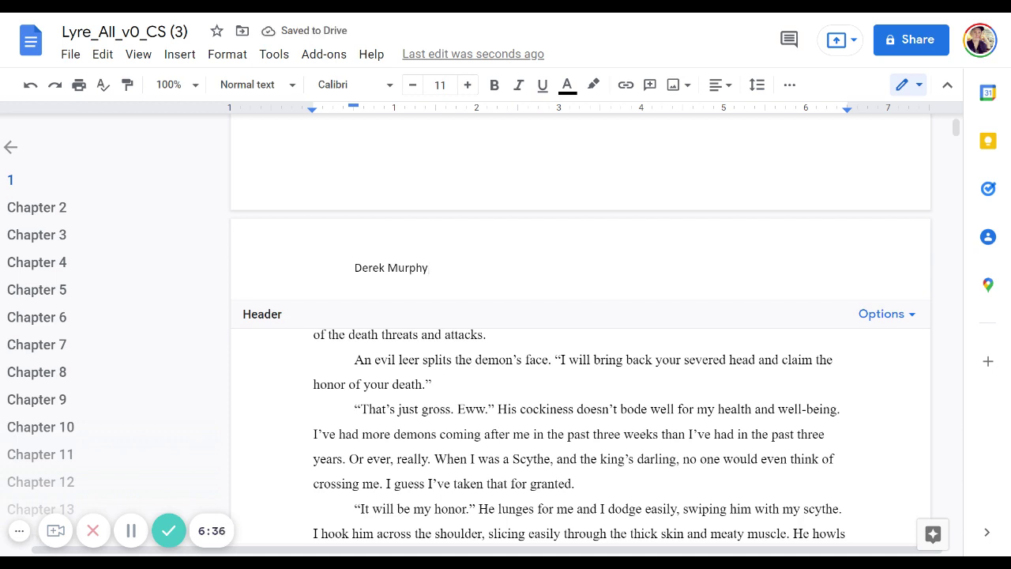
Step: Insert the page count in the footer of the pages after the first one
{"action": "scroll", "coordinate": [581, 332], "scroll_direction": "down", "scroll_amount": 10}
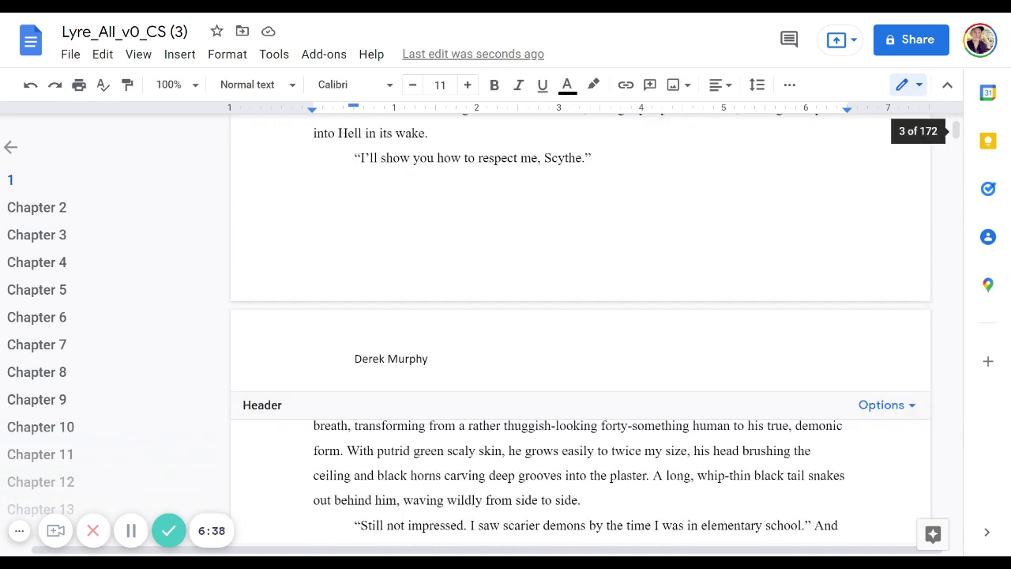
{"action": "key", "text": "shift+End"}
{"action": "scroll", "coordinate": [581, 332], "scroll_direction": "down", "scroll_amount": 15}
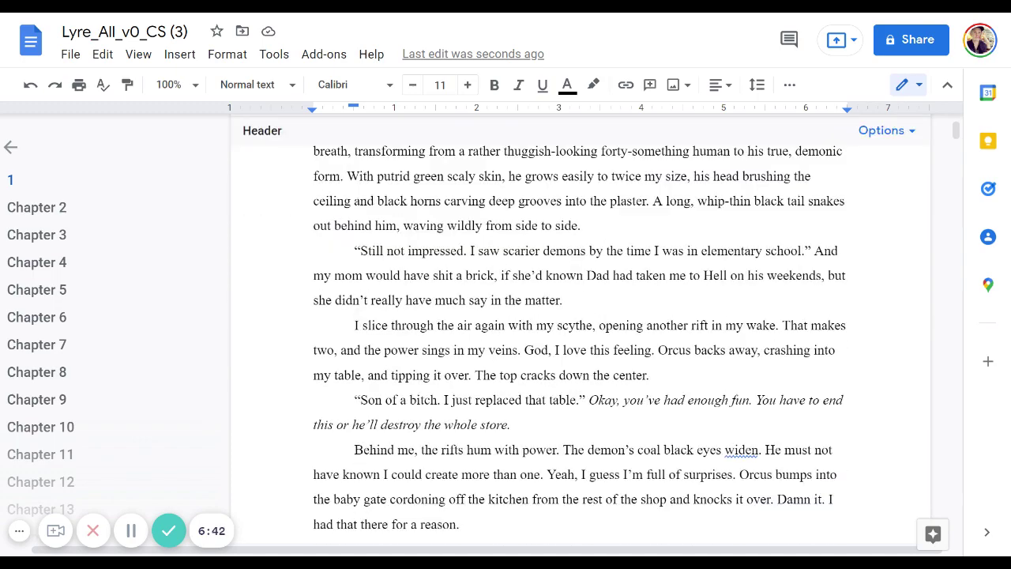
{"action": "scroll", "coordinate": [580, 331], "scroll_direction": "down", "scroll_amount": 8}
{"action": "left_click", "coordinate": [348, 297]}
{"action": "left_click", "coordinate": [348, 297]}
{"action": "key", "text": "ctrl+alt+o"}
{"action": "key", "text": "ctrl+alt+f"}
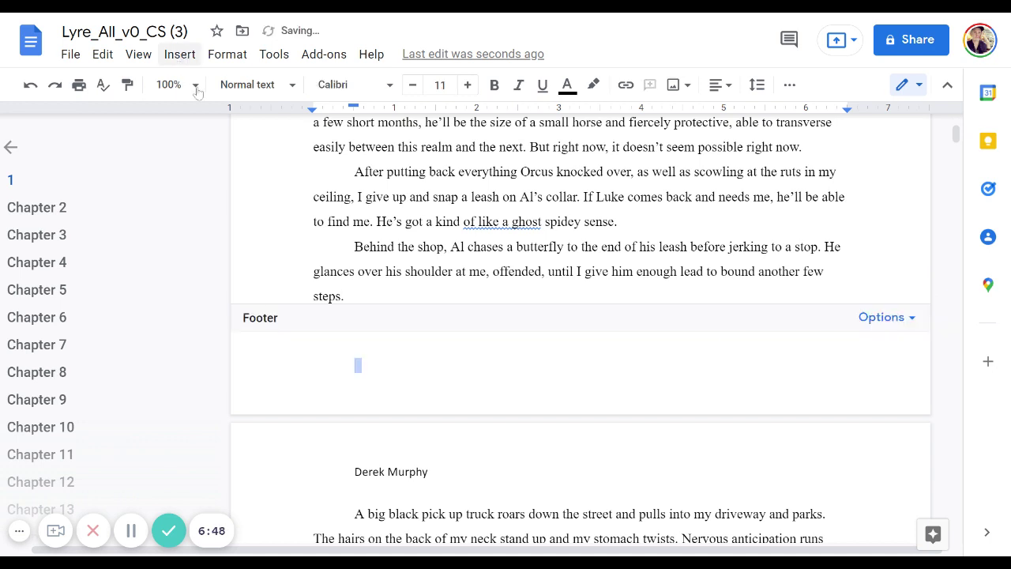
{"action": "left_click", "coordinate": [180, 54]}
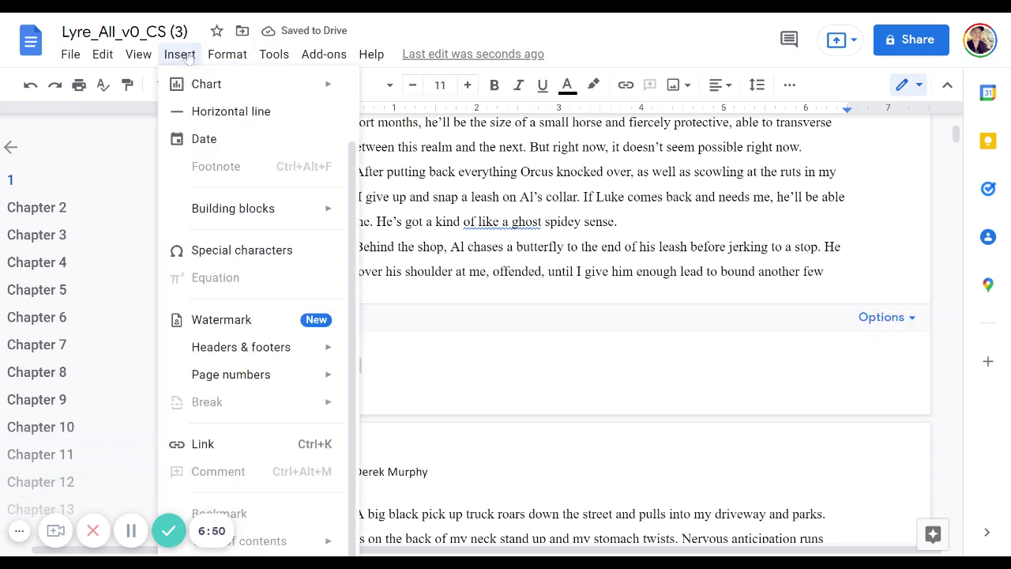
{"action": "mouse_move", "coordinate": [264, 377]}
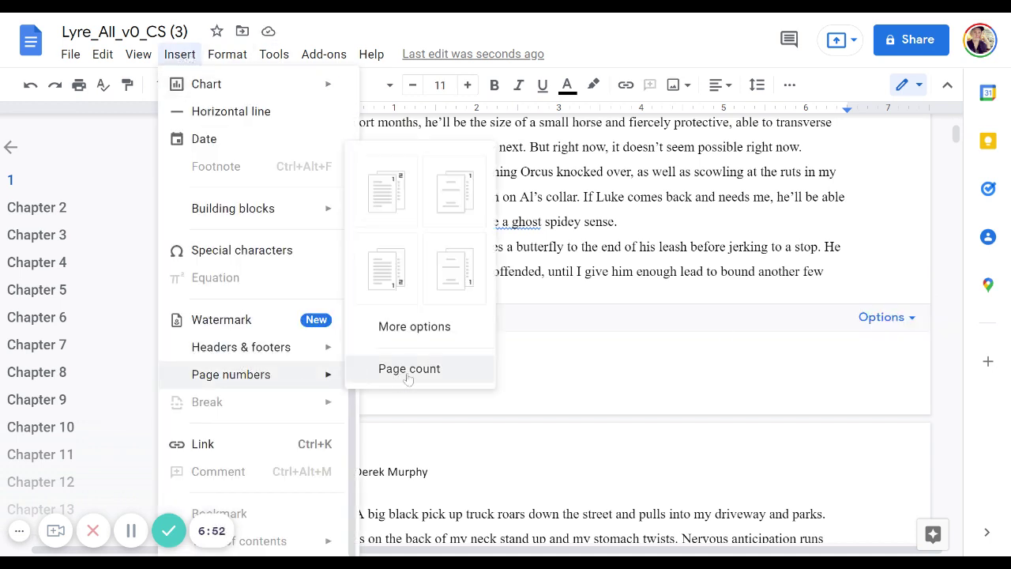
{"action": "left_click", "coordinate": [408, 371]}
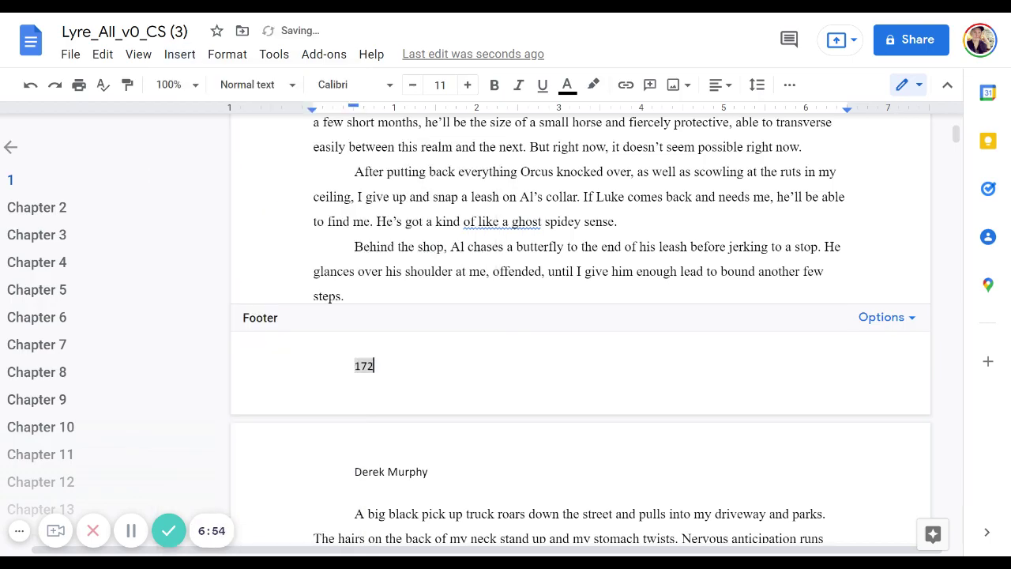
Step: Compare the header and footer on the opening page with those on the pages that follow
{"action": "scroll", "coordinate": [580, 316], "scroll_direction": "up", "scroll_amount": 10}
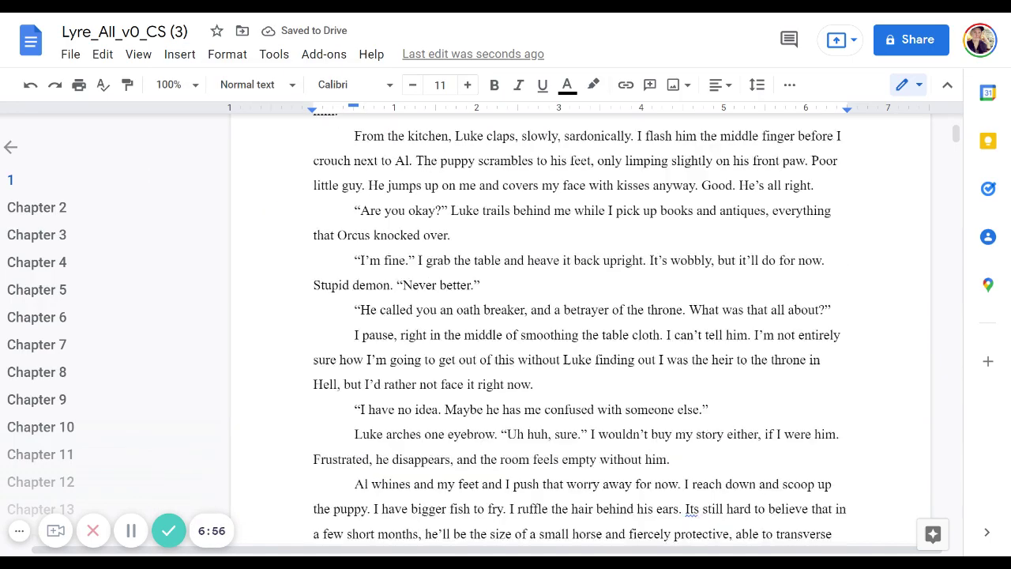
{"action": "scroll", "coordinate": [580, 316], "scroll_direction": "up", "scroll_amount": 15}
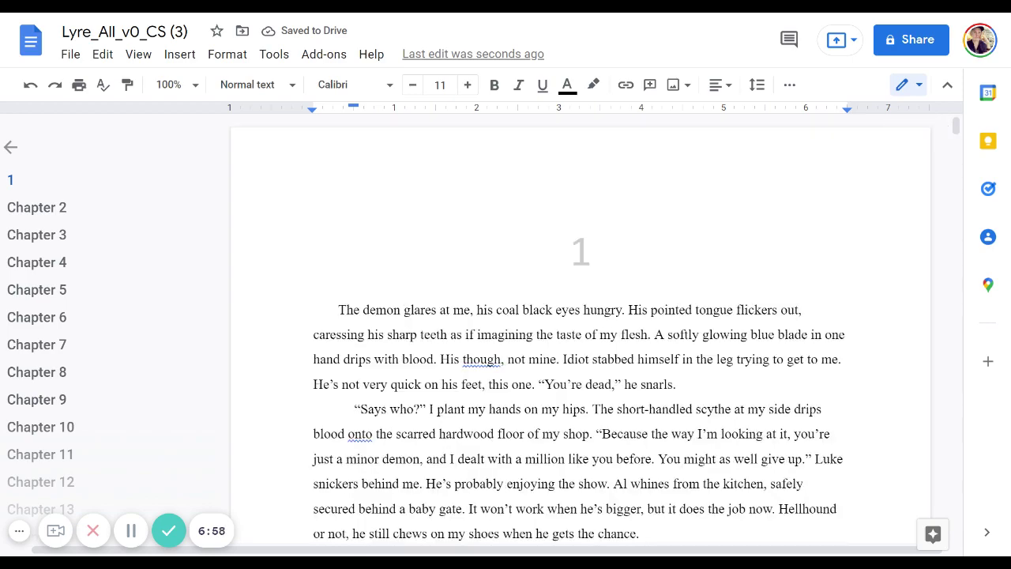
{"action": "scroll", "coordinate": [580, 316], "scroll_direction": "down", "scroll_amount": 5}
{"action": "scroll", "coordinate": [581, 316], "scroll_direction": "down", "scroll_amount": 10}
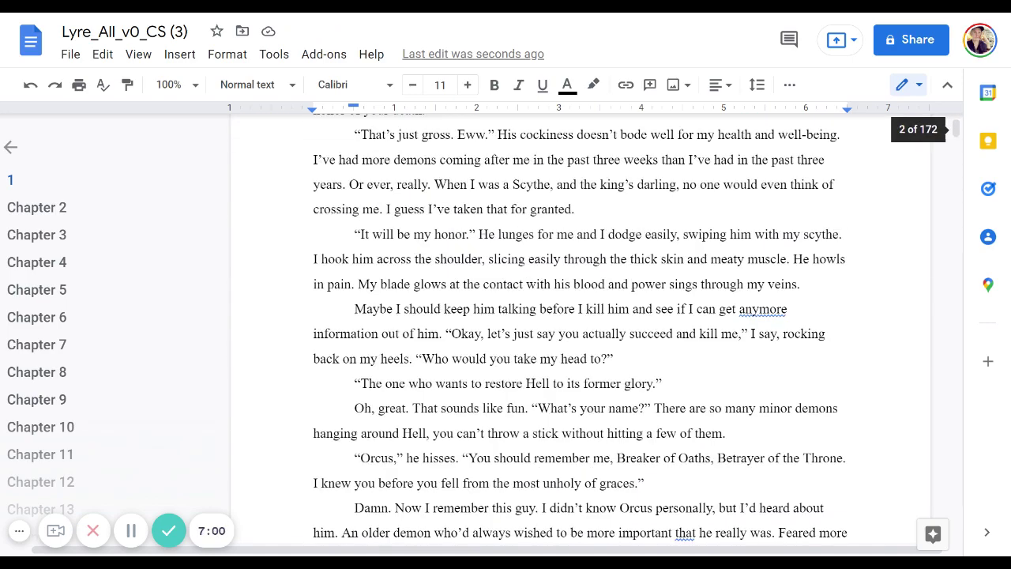
{"action": "scroll", "coordinate": [581, 316], "scroll_direction": "up", "scroll_amount": 3}
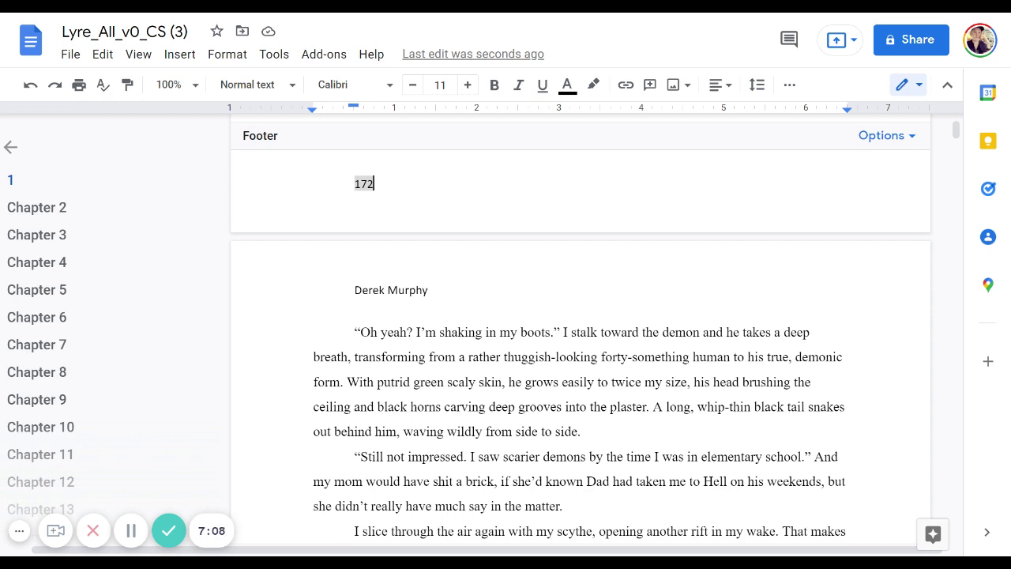
{"action": "scroll", "coordinate": [580, 316], "scroll_direction": "up", "scroll_amount": 3}
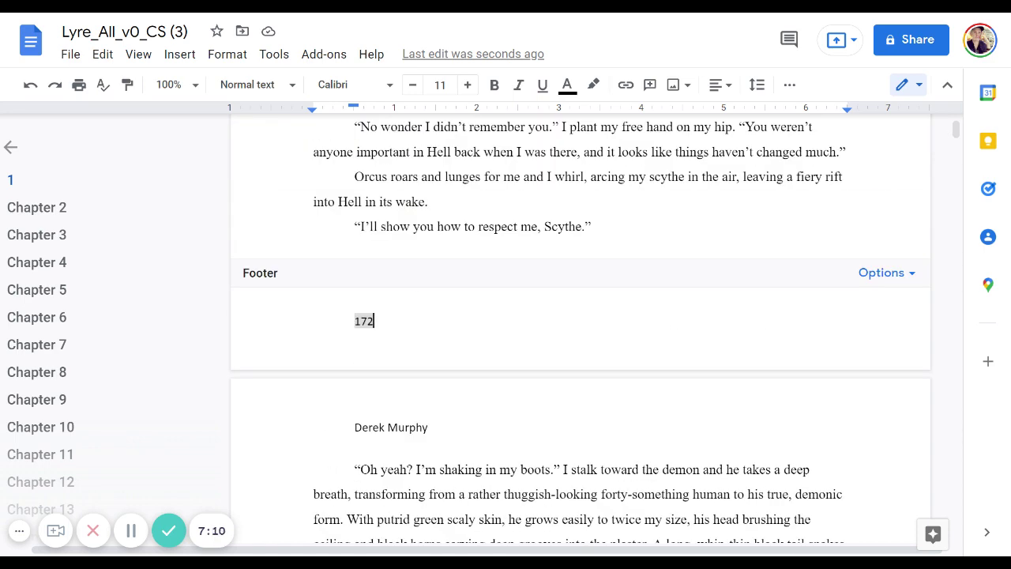
{"action": "left_click", "coordinate": [131, 531]}
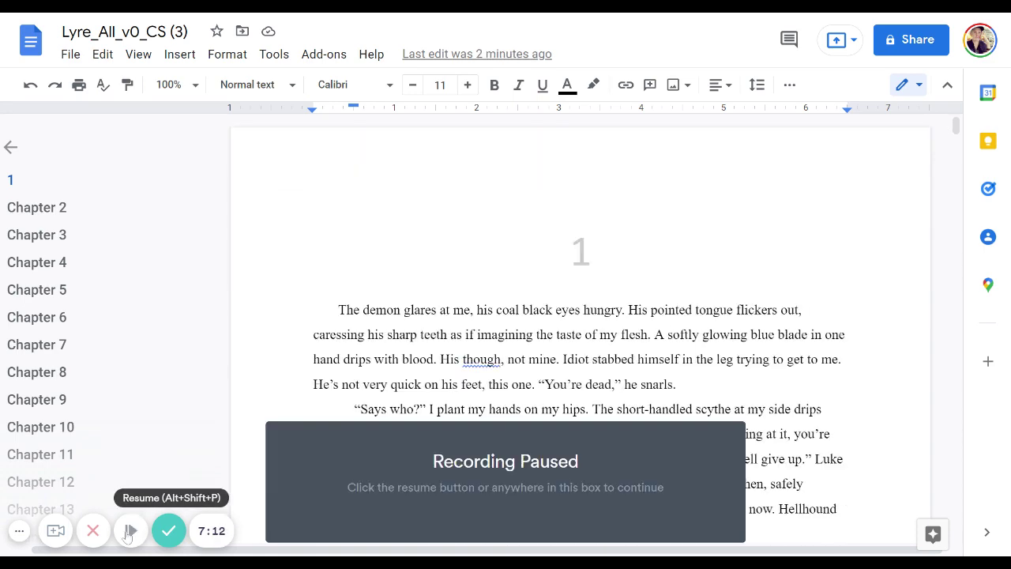
{"action": "left_click", "coordinate": [131, 531]}
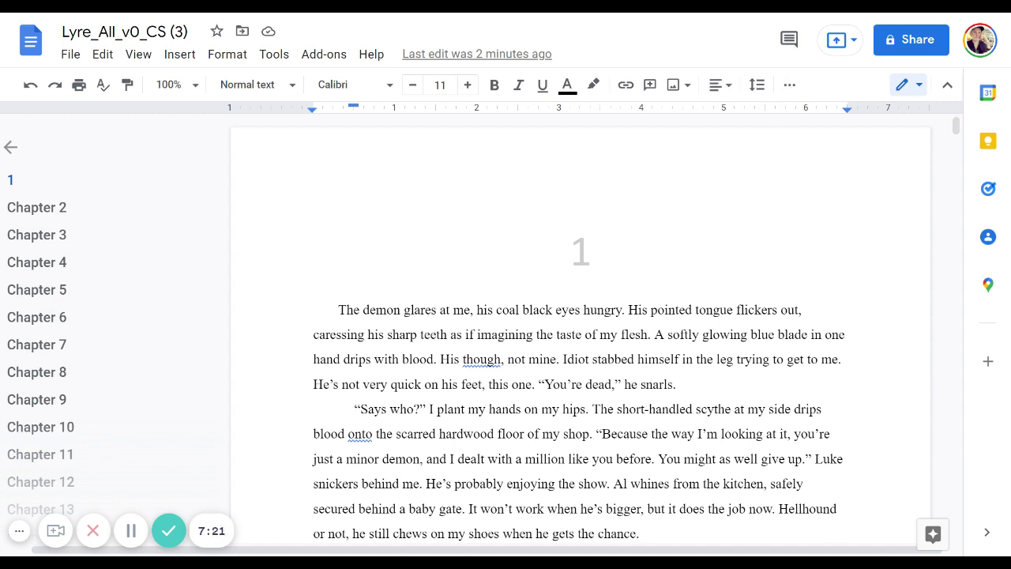
{"action": "left_click", "coordinate": [131, 531]}
{"action": "left_click", "coordinate": [130, 531]}
{"action": "left_click", "coordinate": [70, 55]}
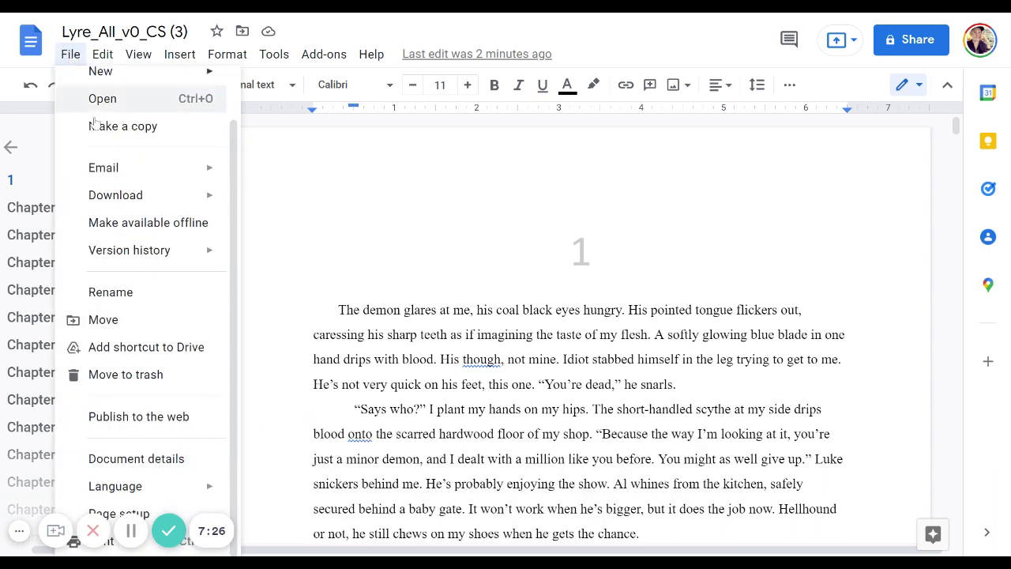
{"action": "left_click", "coordinate": [150, 459]}
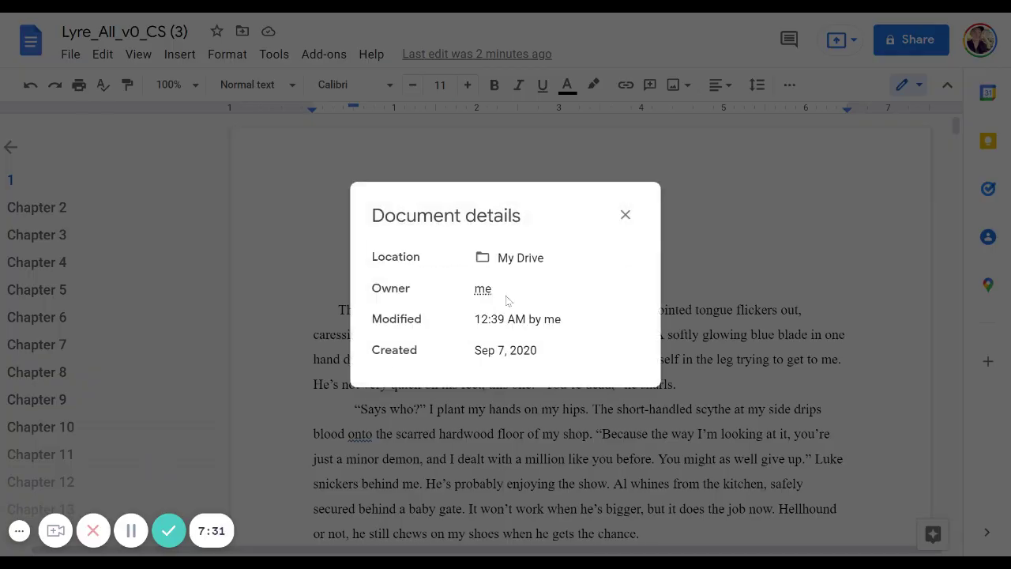
{"action": "left_click", "coordinate": [625, 215]}
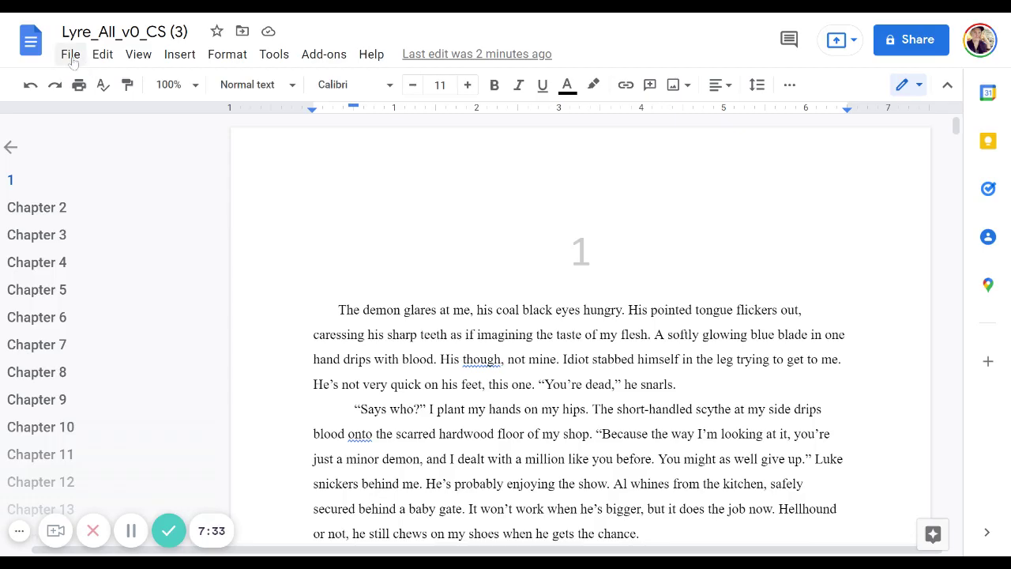
Step: Set the top, bottom, left and right margins to .5 inches in the page setup for the whole document
{"action": "left_click", "coordinate": [71, 56]}
{"action": "left_click", "coordinate": [146, 515]}
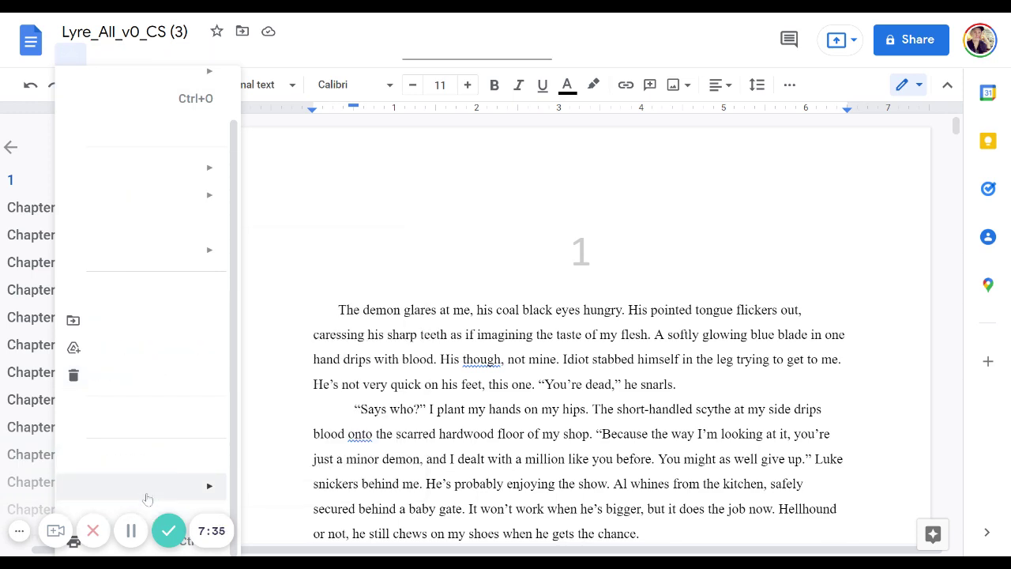
{"action": "left_click", "coordinate": [145, 515]}
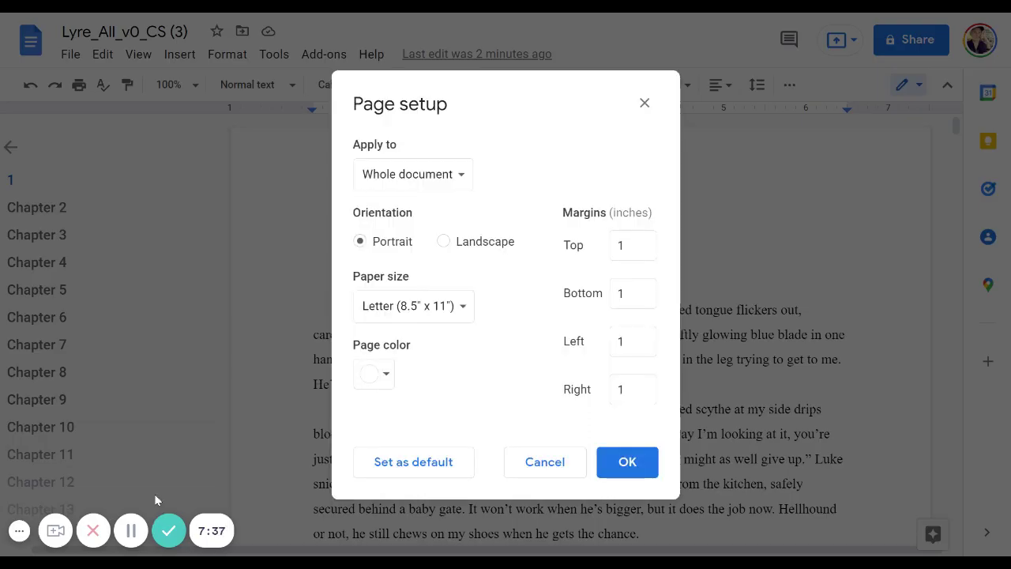
{"action": "left_click", "coordinate": [460, 311]}
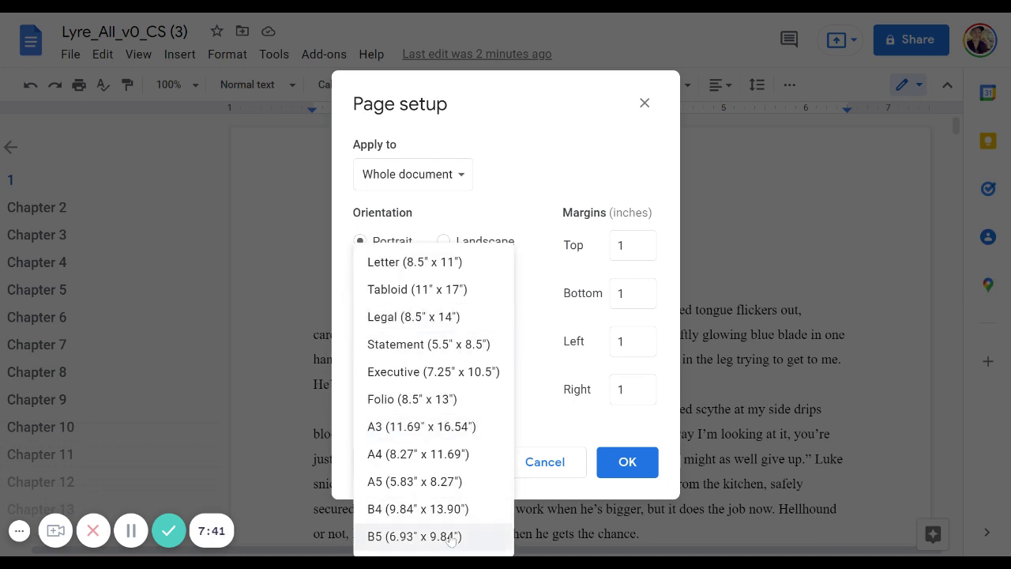
{"action": "left_click", "coordinate": [538, 290]}
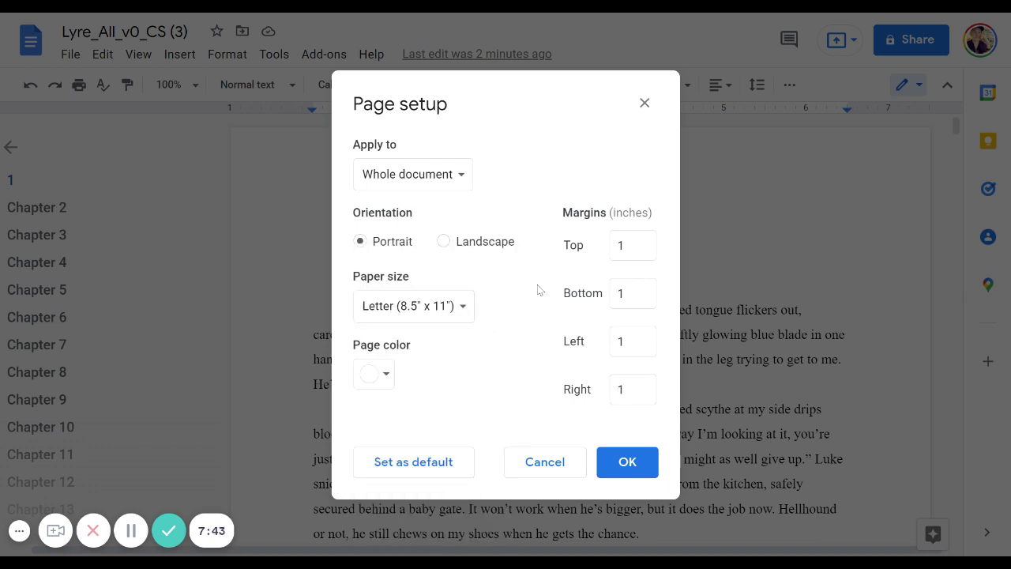
{"action": "left_click", "coordinate": [599, 245]}
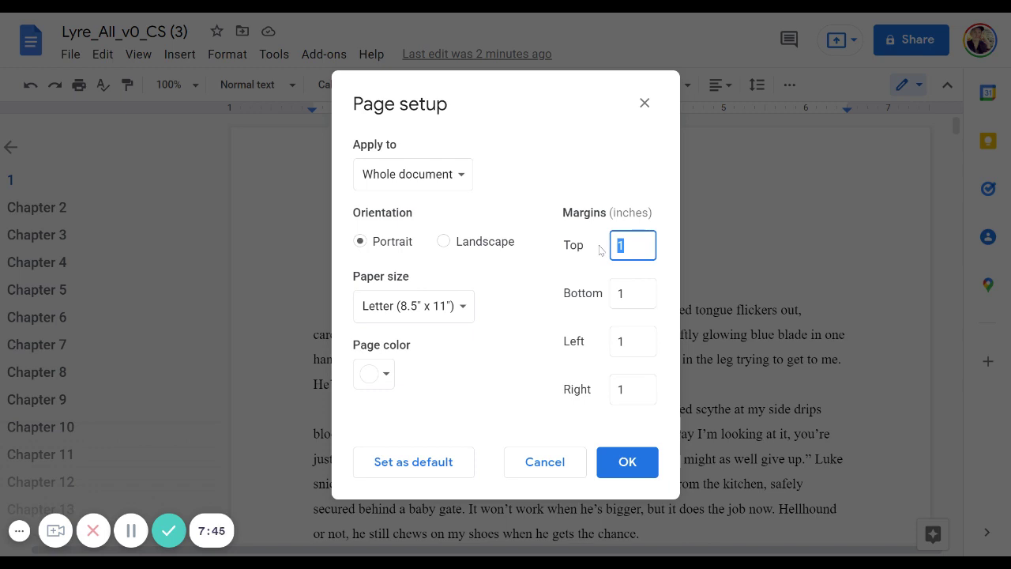
{"action": "type", "text": ".5"}
{"action": "key", "text": "Tab"}
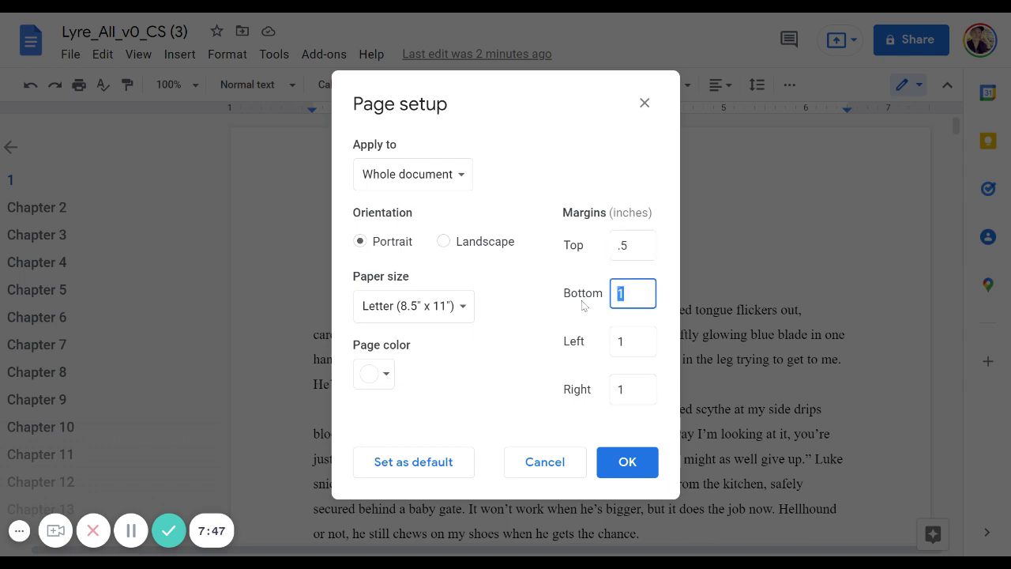
{"action": "type", "text": ".5"}
{"action": "key", "text": "Tab"}
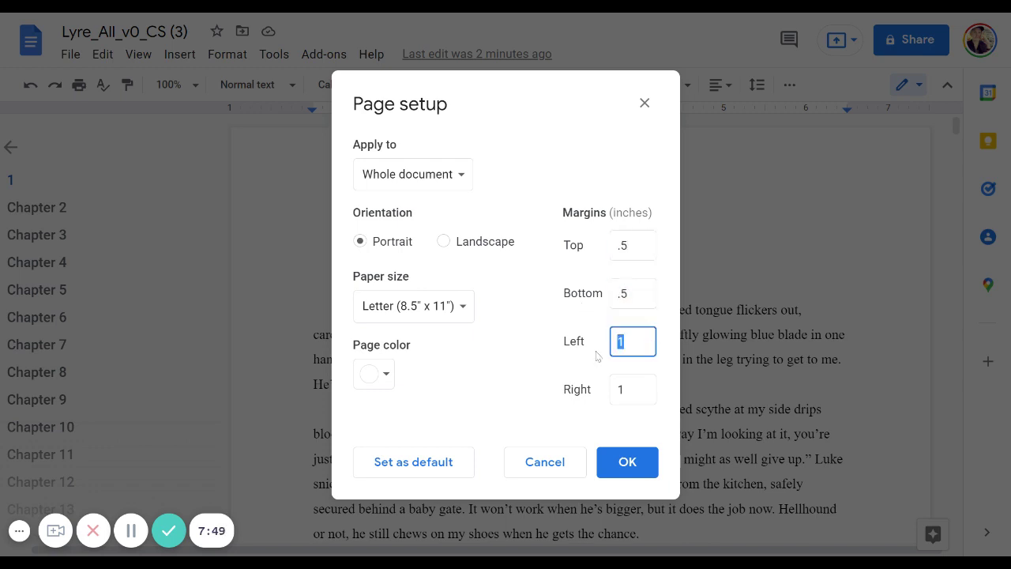
{"action": "type", "text": ".5"}
{"action": "key", "text": "Tab"}
{"action": "type", "text": ".5"}
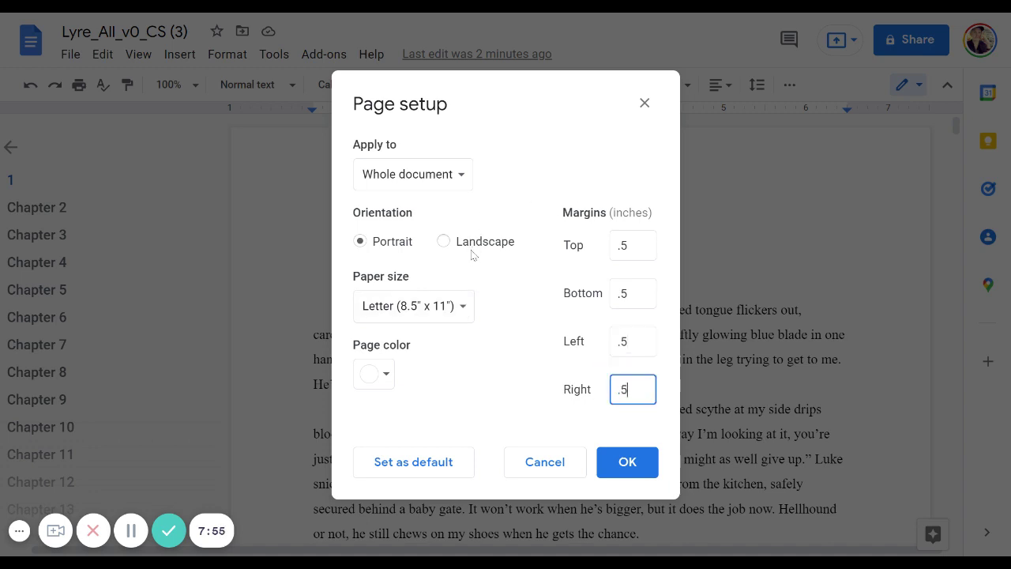
Step: Examine the available paper sizes and the apply-to options in the page setup, and close it without applying anything
{"action": "left_click", "coordinate": [460, 315]}
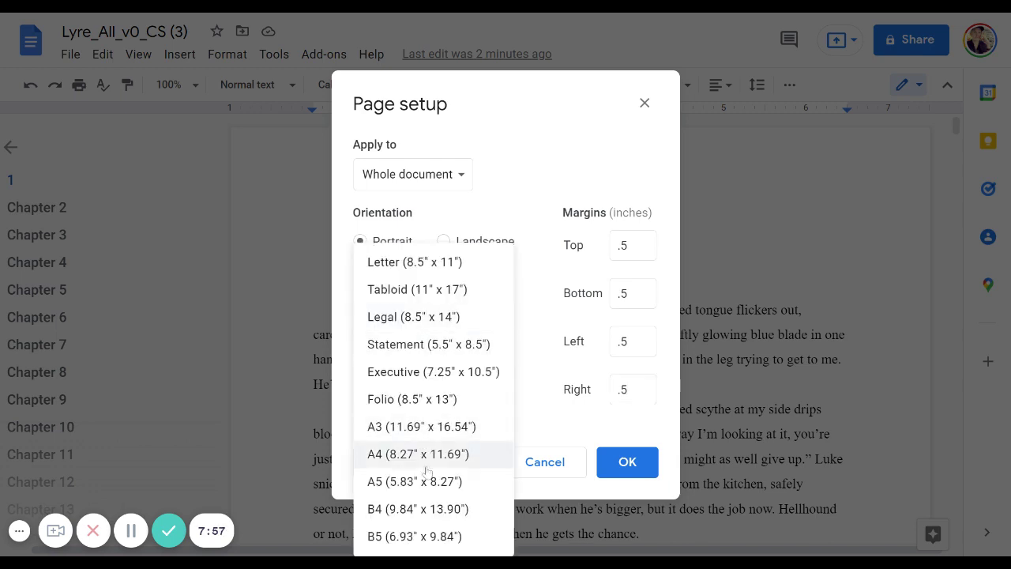
{"action": "left_click", "coordinate": [422, 237]}
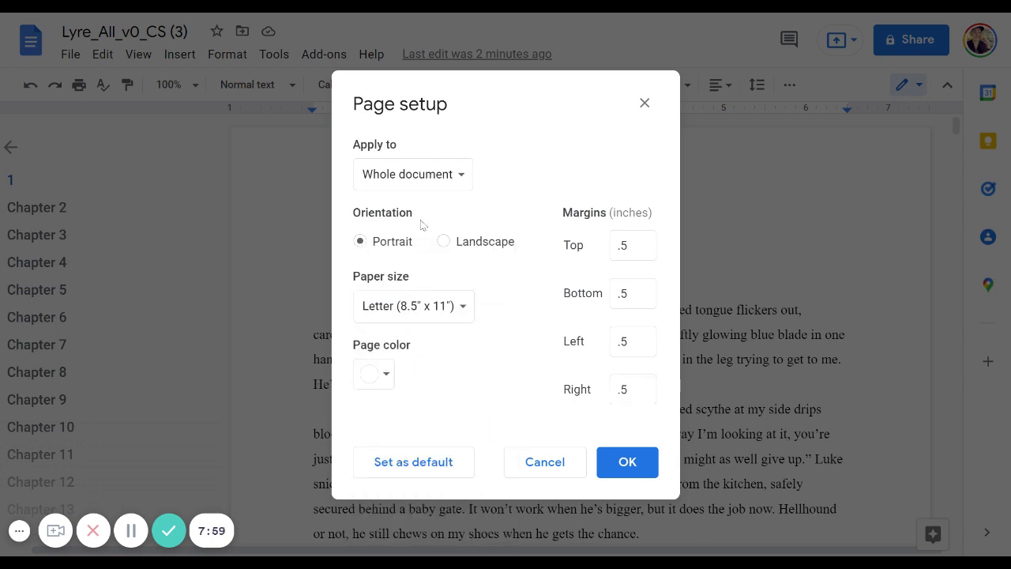
{"action": "left_click", "coordinate": [470, 316]}
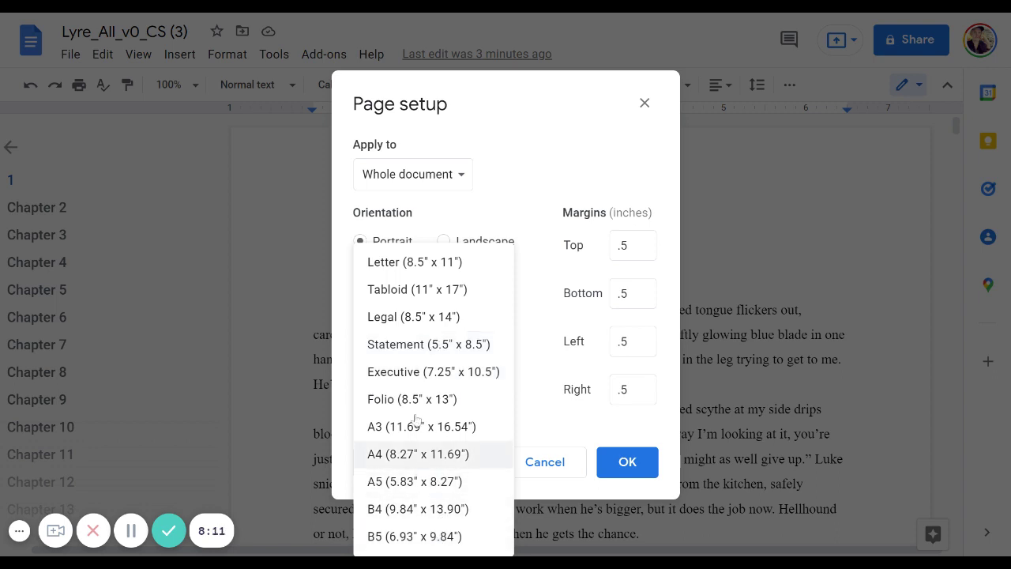
{"action": "left_click", "coordinate": [438, 223]}
{"action": "left_click", "coordinate": [447, 187]}
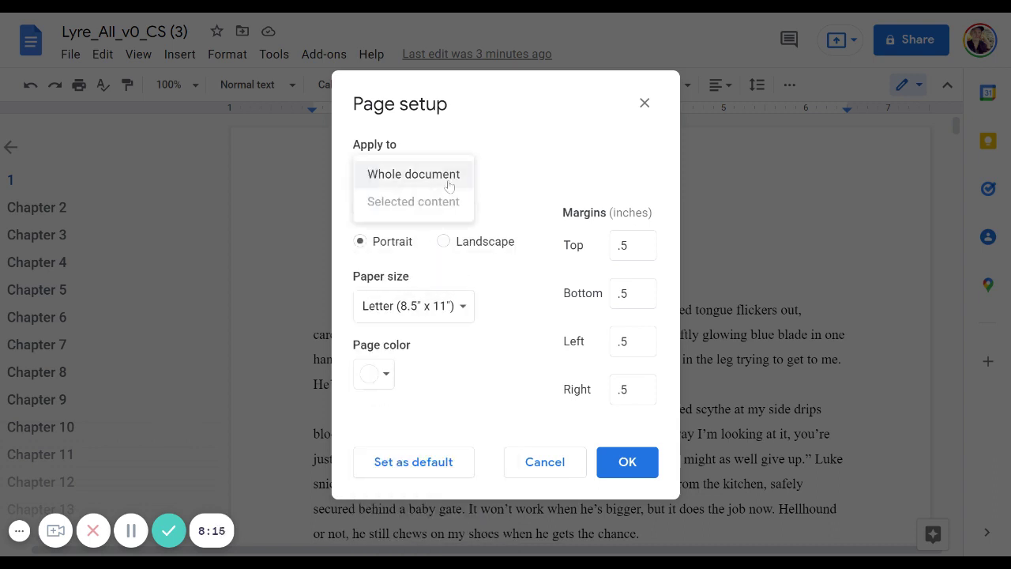
{"action": "left_click", "coordinate": [507, 194]}
{"action": "left_click", "coordinate": [451, 308]}
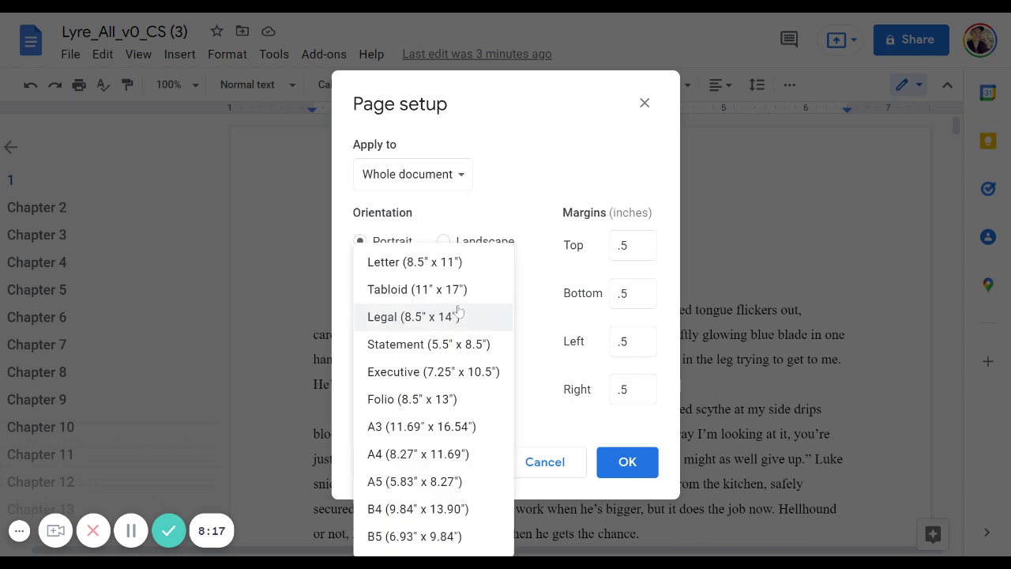
{"action": "left_click", "coordinate": [473, 227]}
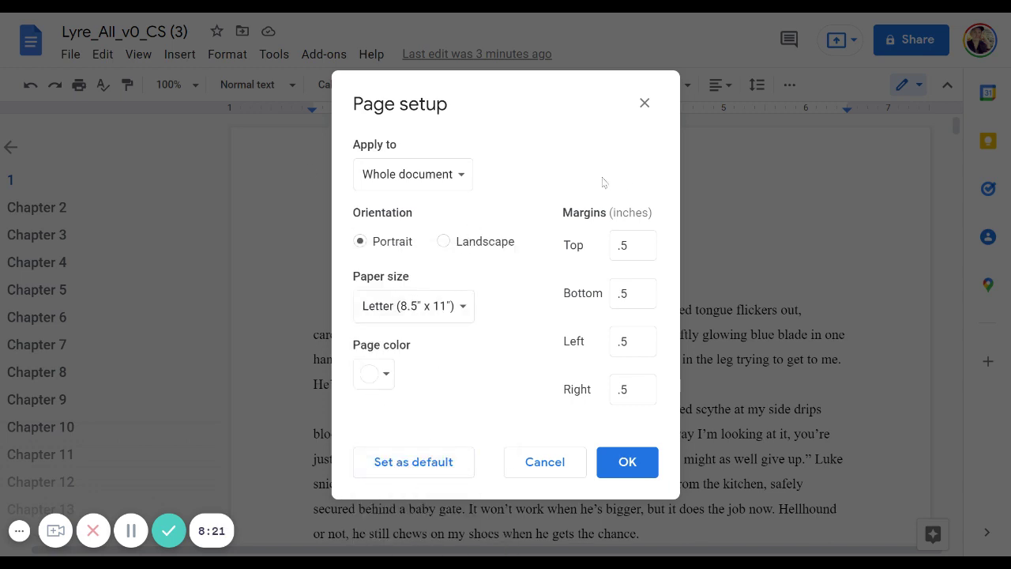
{"action": "left_click", "coordinate": [458, 309]}
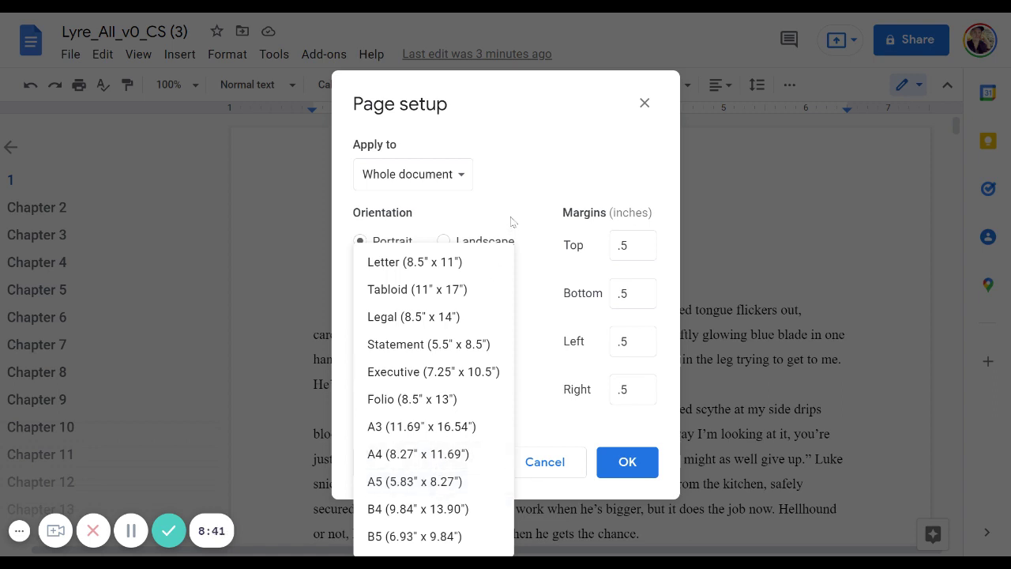
{"action": "left_click", "coordinate": [437, 232]}
{"action": "left_click", "coordinate": [644, 103]}
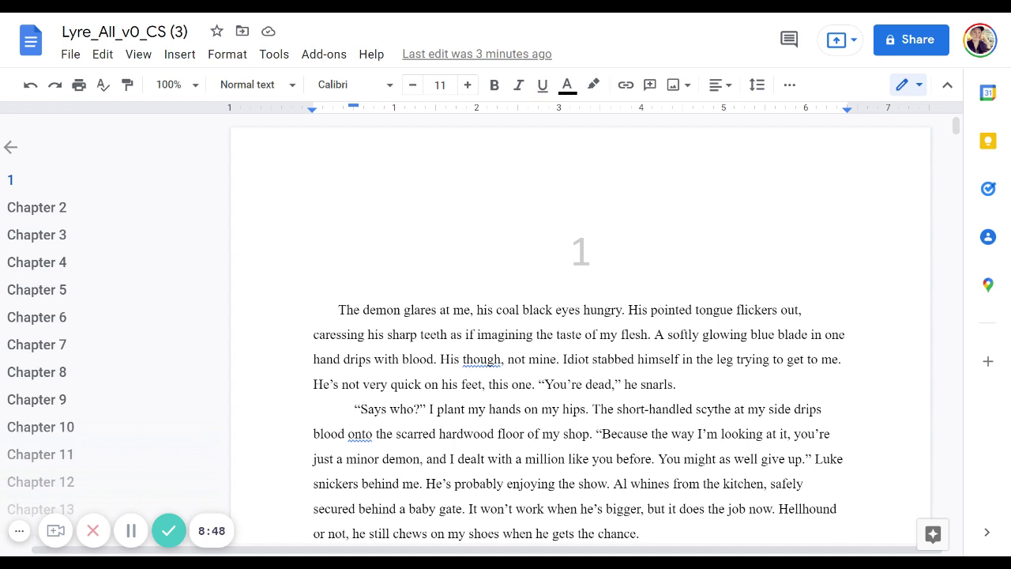
Step: Set the first-line indent of chapter 1's opening paragraph to 0 inches
{"action": "scroll", "coordinate": [580, 332], "scroll_direction": "down", "scroll_amount": 1}
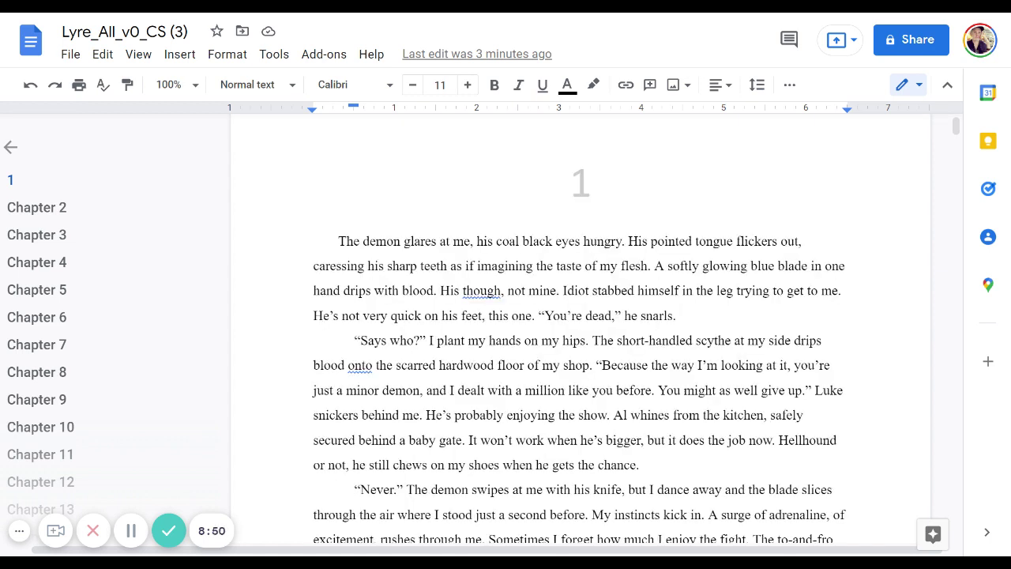
{"action": "left_click", "coordinate": [338, 241]}
{"action": "left_click_drag", "start_coordinate": [338, 241], "coordinate": [678, 315]}
{"action": "scroll", "coordinate": [580, 332], "scroll_direction": "up", "scroll_amount": 1}
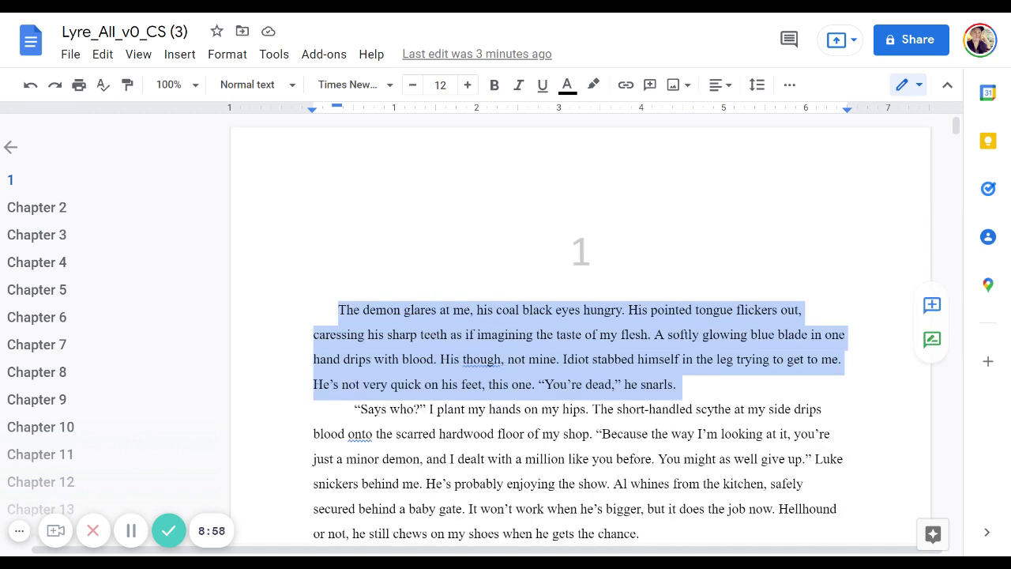
{"action": "left_click", "coordinate": [348, 334]}
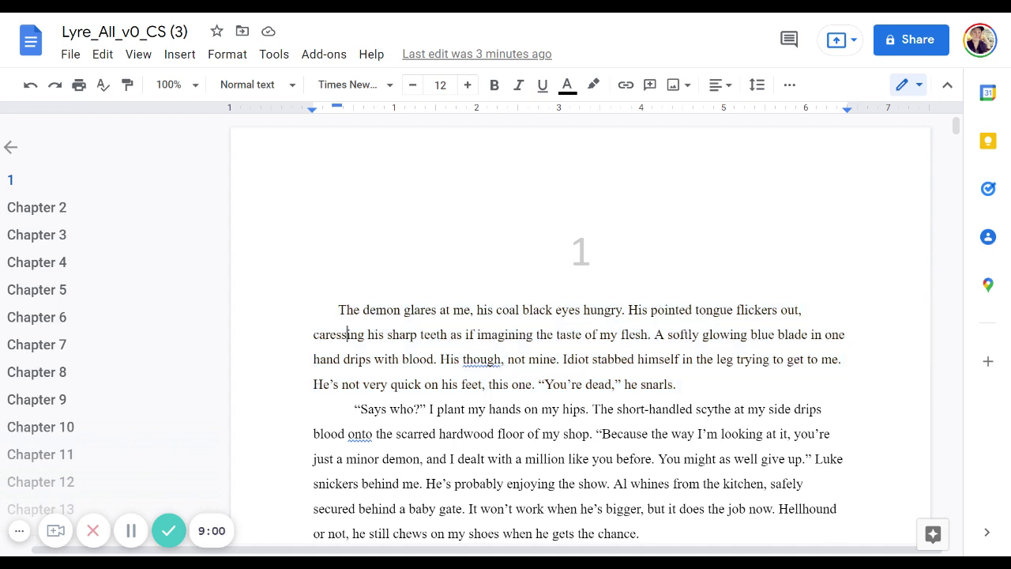
{"action": "left_click_drag", "start_coordinate": [338, 310], "coordinate": [677, 383]}
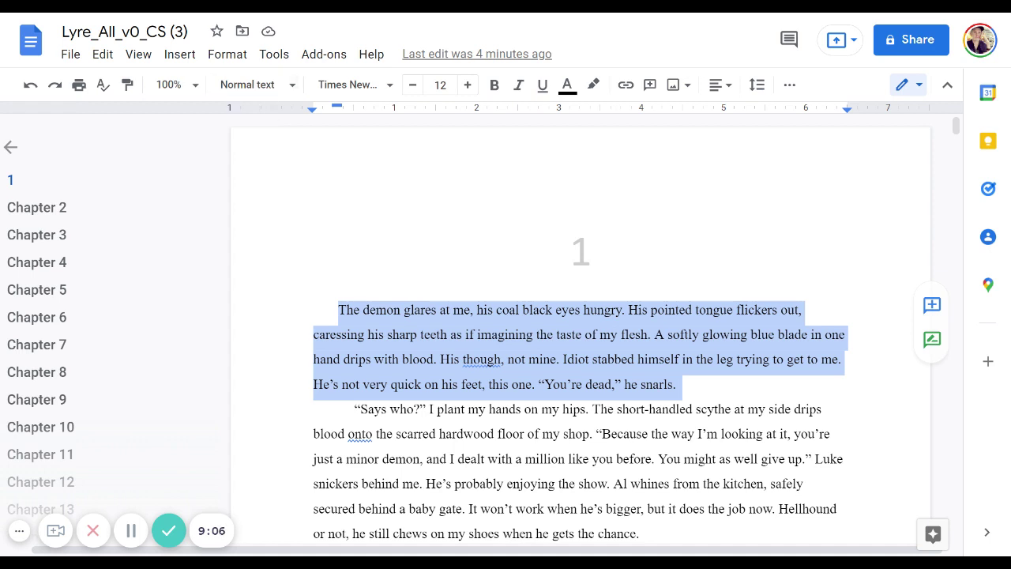
{"action": "left_click", "coordinate": [226, 57]}
{"action": "mouse_move", "coordinate": [357, 174]}
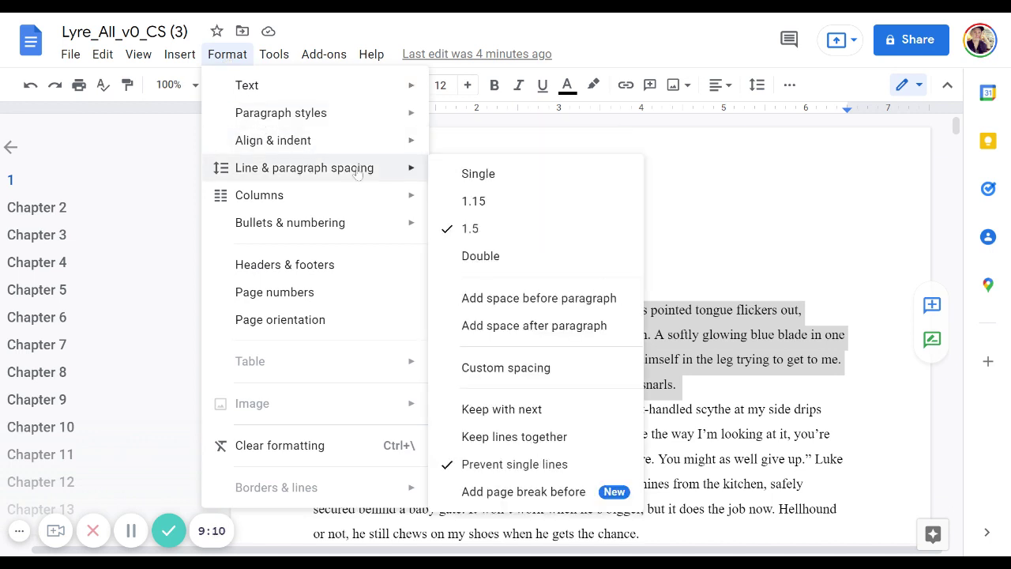
{"action": "mouse_move", "coordinate": [335, 147]}
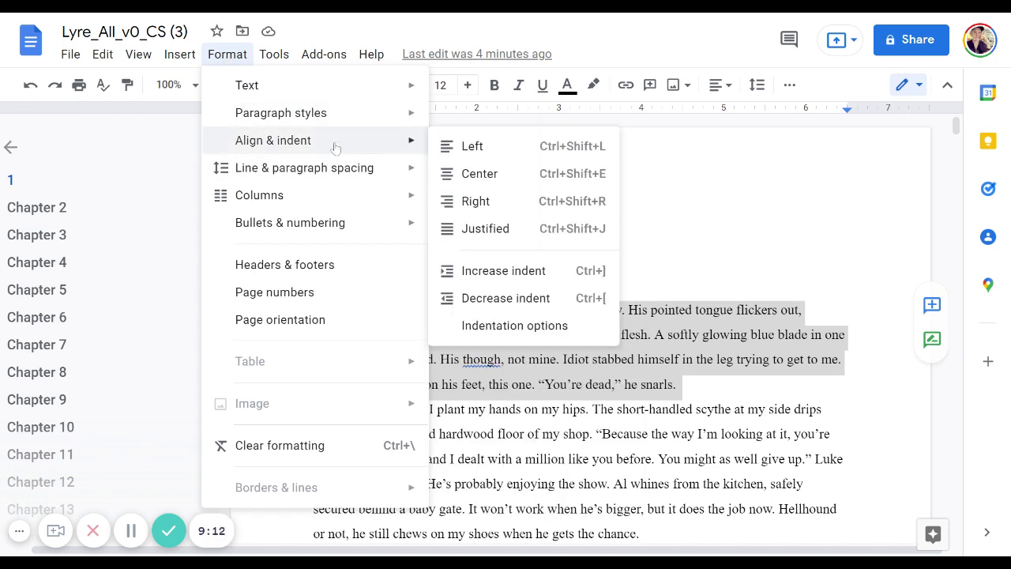
{"action": "left_click", "coordinate": [520, 299]}
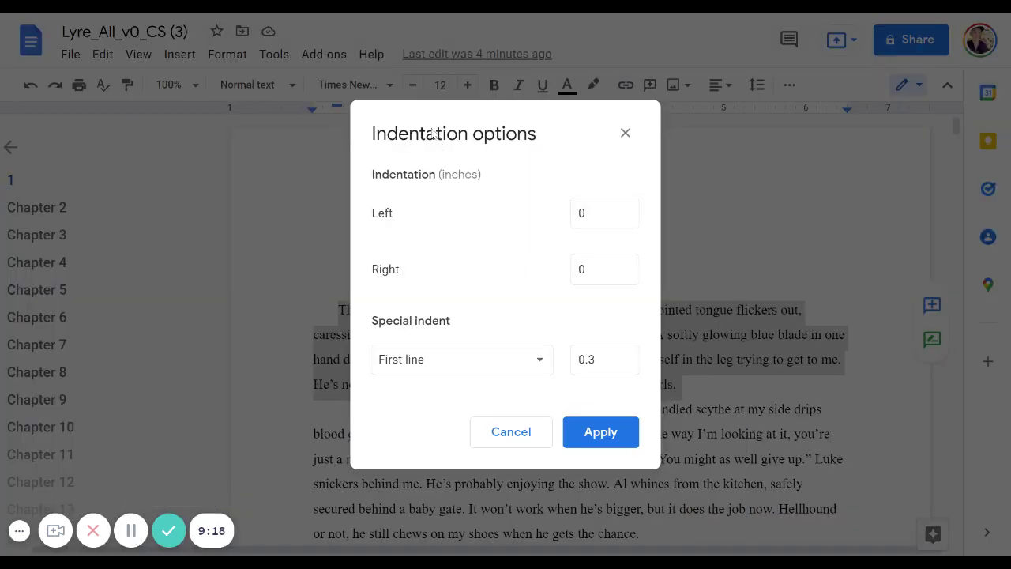
{"action": "left_click_drag", "start_coordinate": [599, 359], "coordinate": [564, 360]}
{"action": "type", "text": "0"}
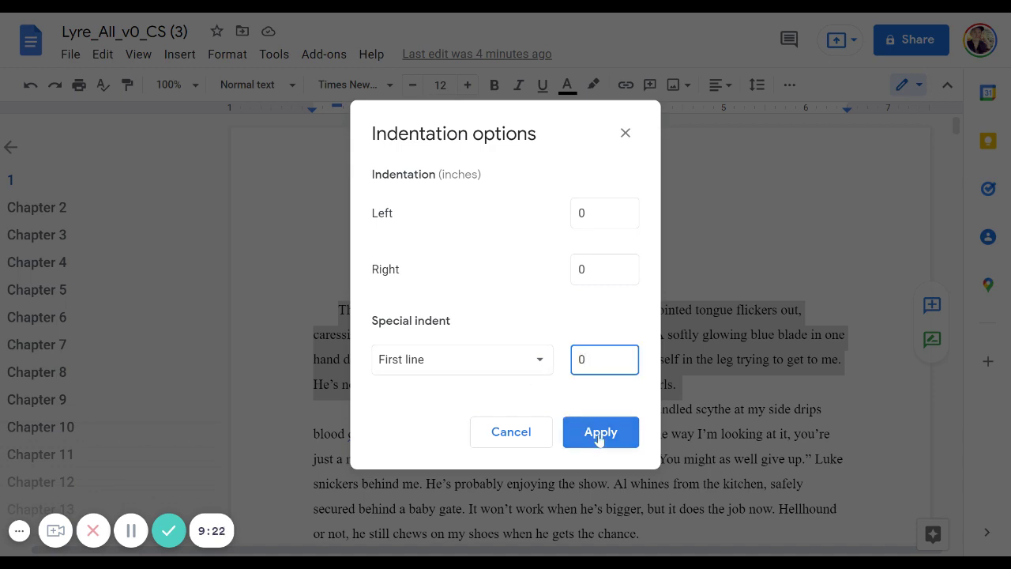
{"action": "left_click", "coordinate": [600, 434]}
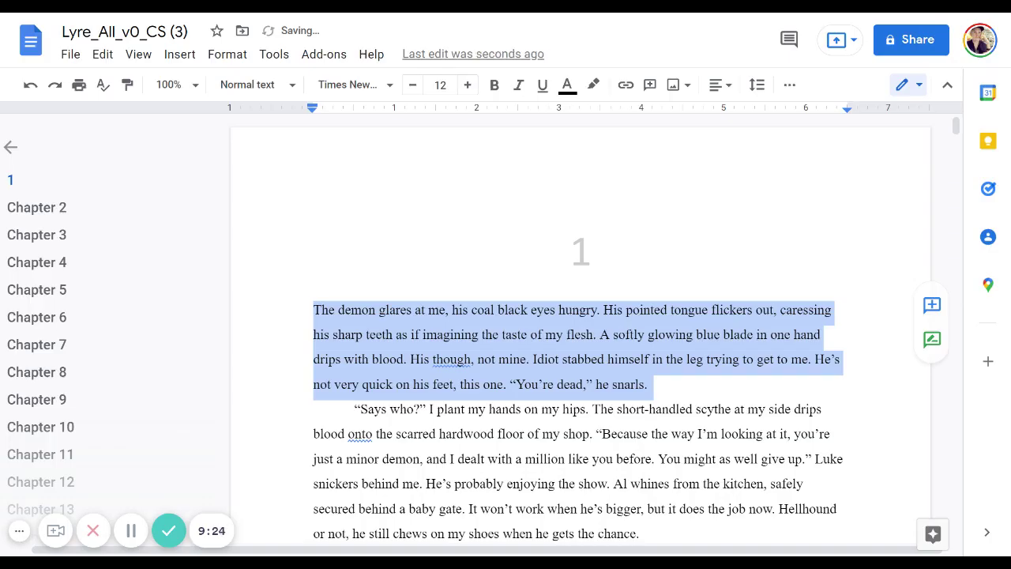
Step: Examine the choices for updating Normal text to match a paragraph and the other available paragraph styles
{"action": "right_click", "coordinate": [414, 347]}
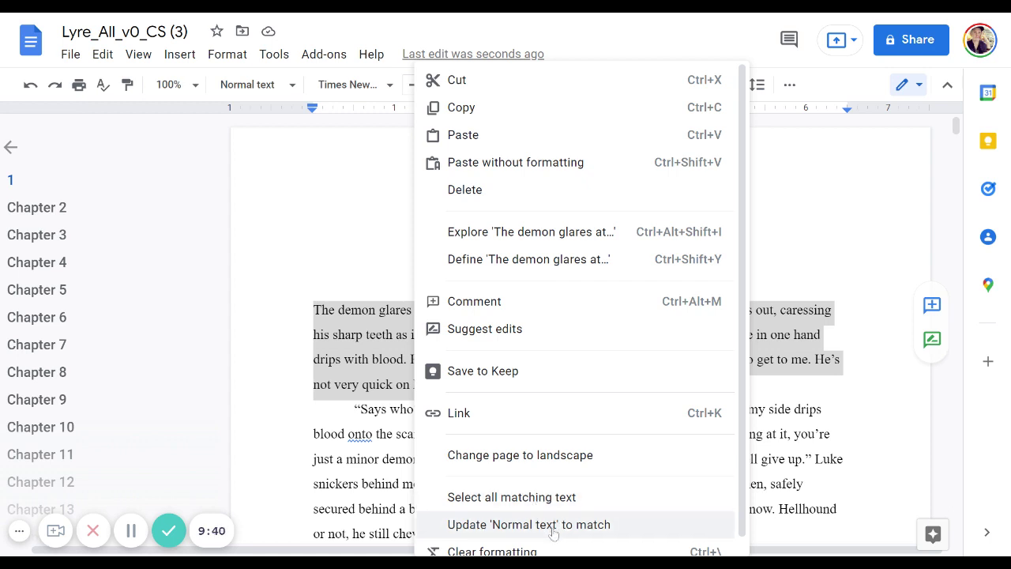
{"action": "left_click", "coordinate": [133, 534]}
{"action": "left_click", "coordinate": [133, 535]}
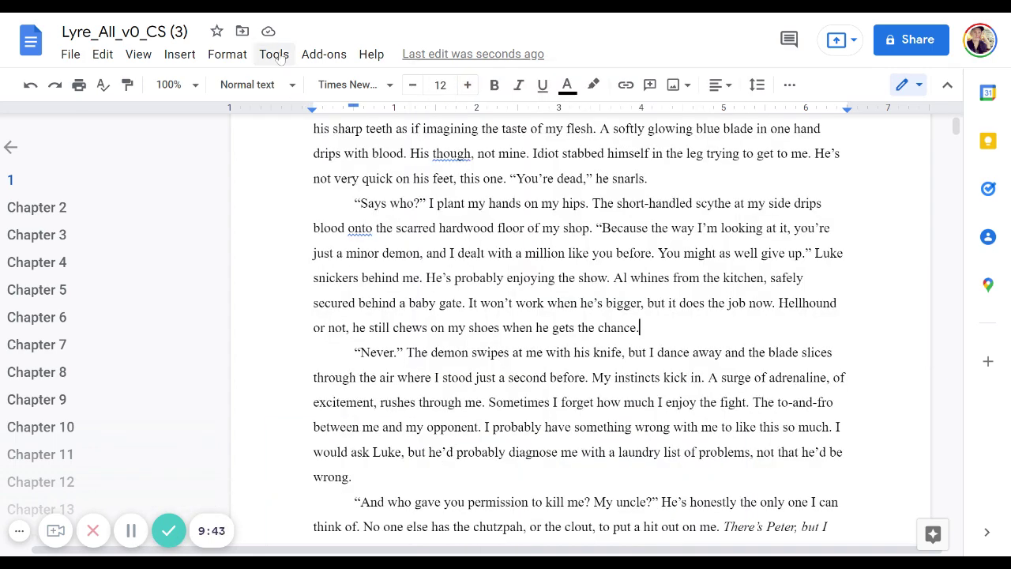
{"action": "left_click", "coordinate": [227, 54]}
{"action": "mouse_move", "coordinate": [300, 114]}
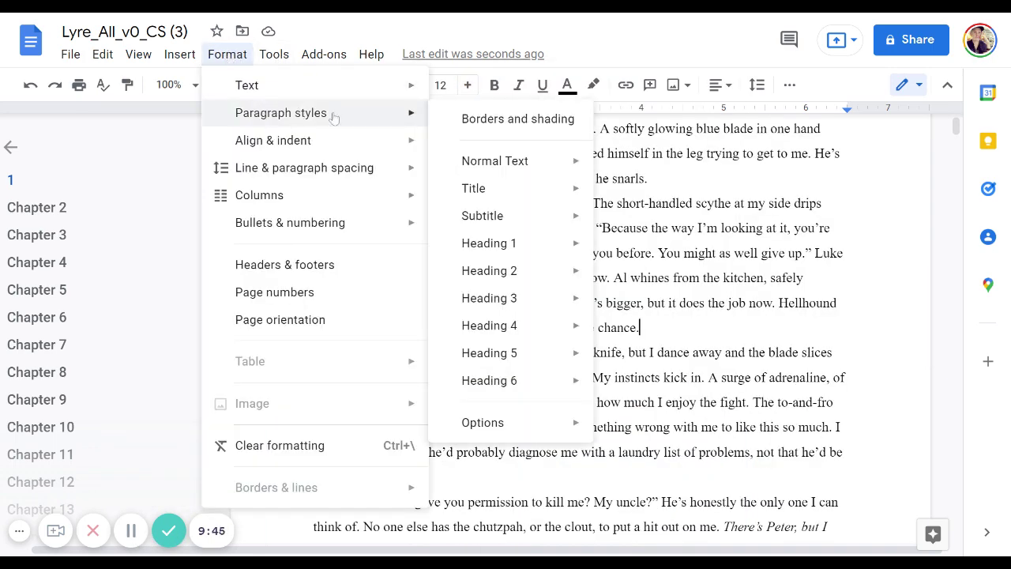
{"action": "mouse_move", "coordinate": [357, 90]}
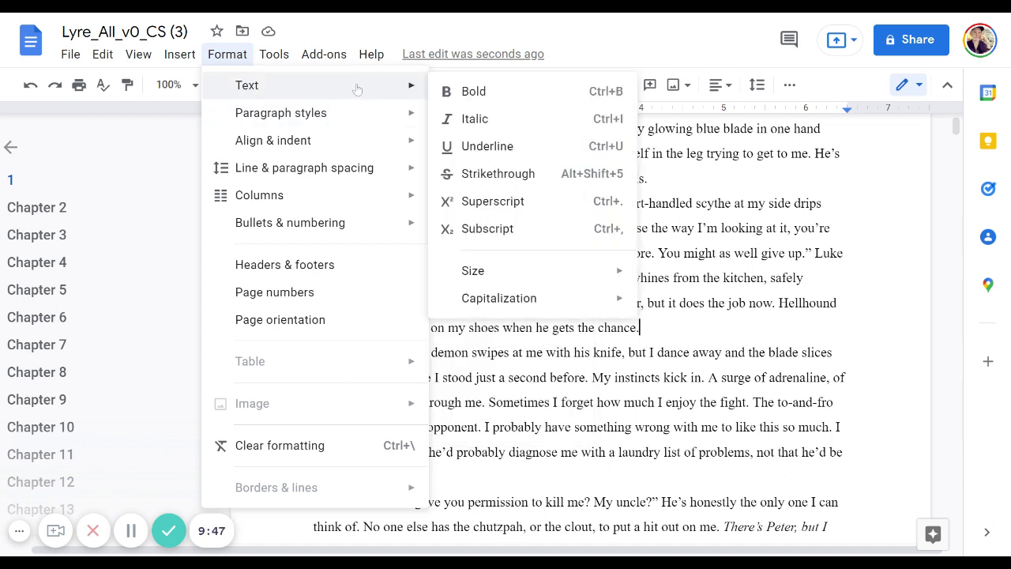
{"action": "mouse_move", "coordinate": [356, 114]}
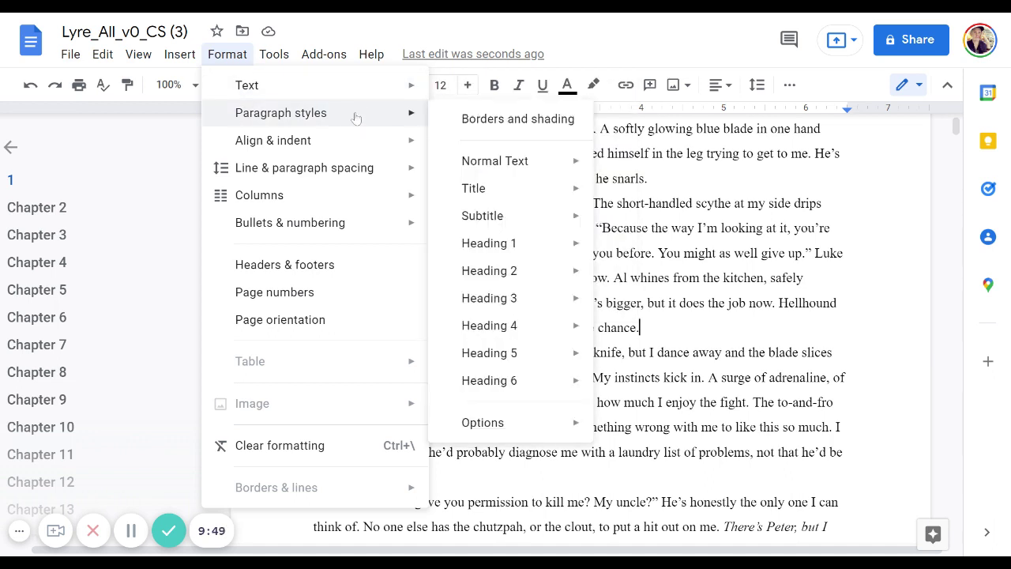
{"action": "mouse_move", "coordinate": [498, 168]}
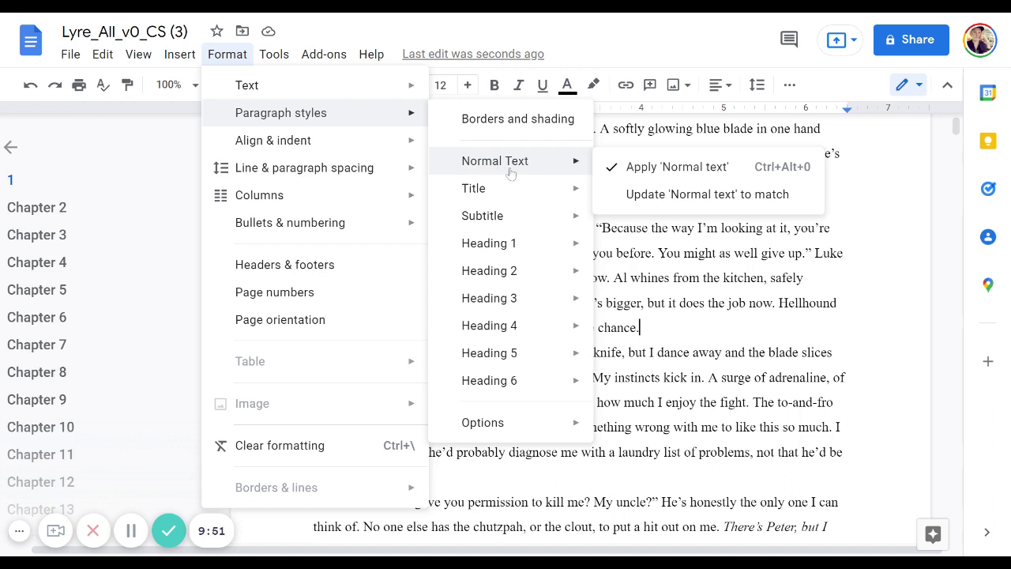
{"action": "mouse_move", "coordinate": [540, 197]}
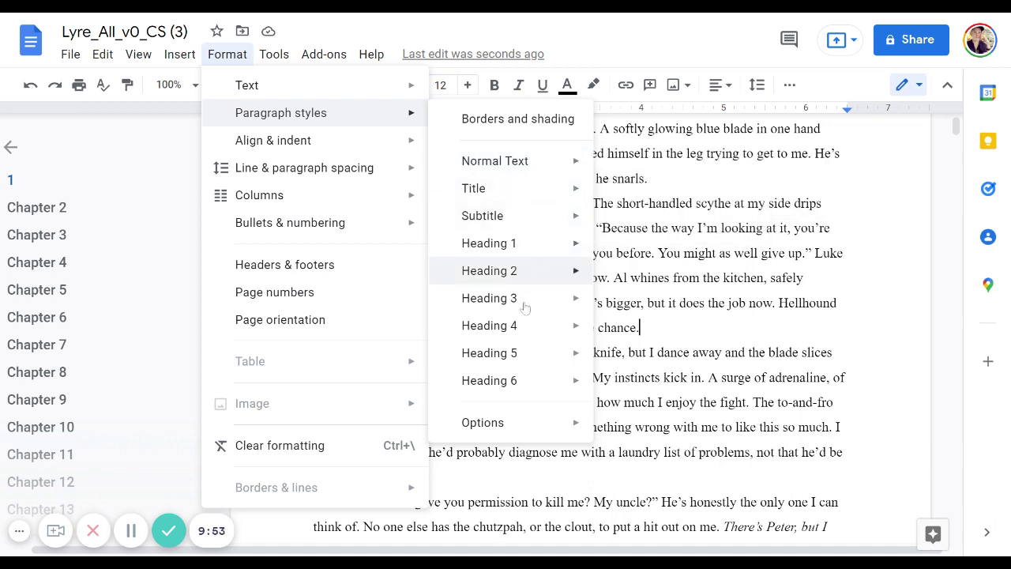
{"action": "mouse_move", "coordinate": [529, 425]}
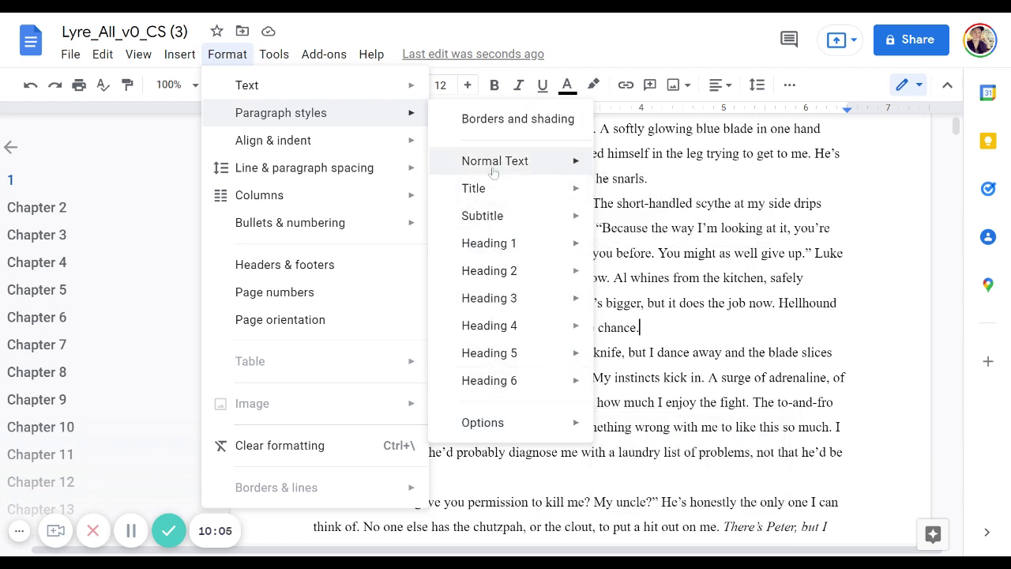
{"action": "mouse_move", "coordinate": [495, 174]}
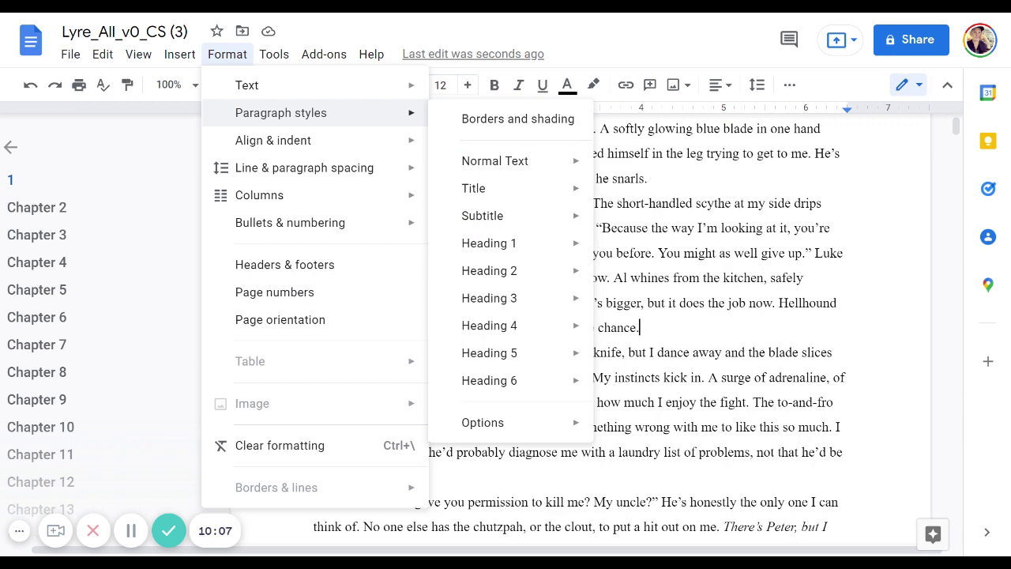
{"action": "key", "text": "Escape"}
{"action": "left_click", "coordinate": [131, 530]}
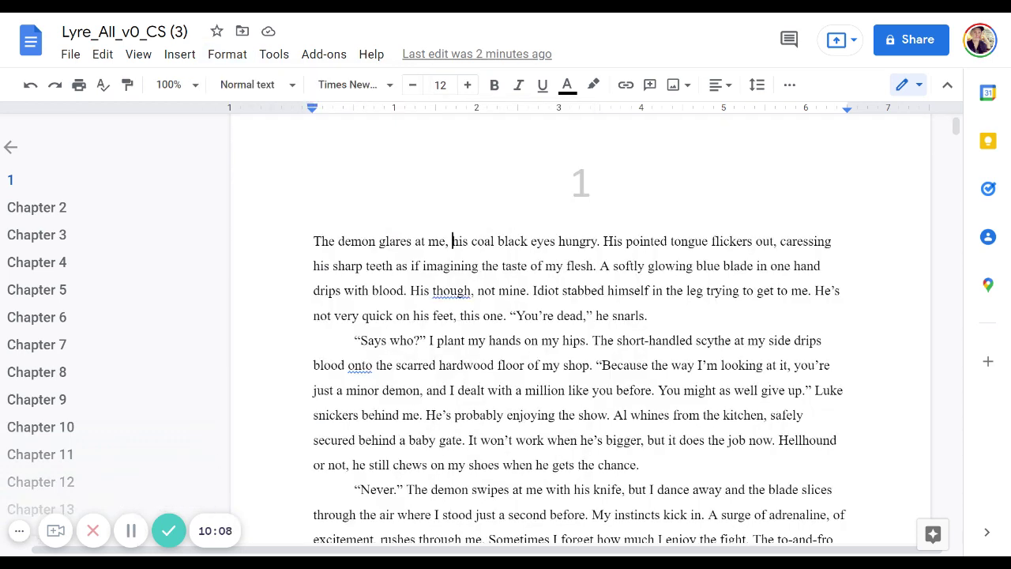
Step: Review the paragraph styles and default-style options available for the second paragraph, beginning "Says who?"
{"action": "left_click", "coordinate": [488, 390]}
{"action": "left_click_drag", "start_coordinate": [354, 340], "coordinate": [642, 465]}
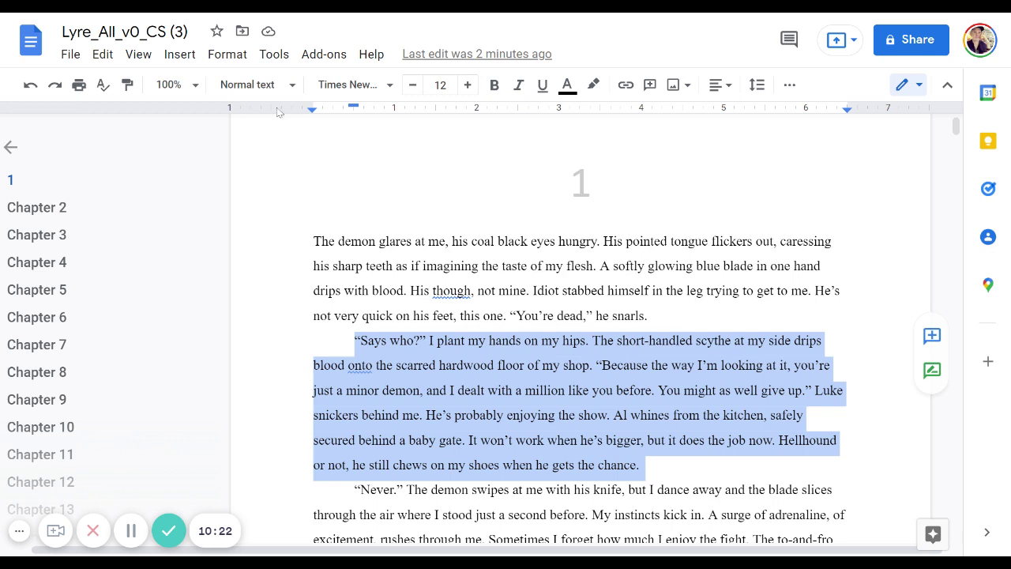
{"action": "left_click", "coordinate": [340, 237]}
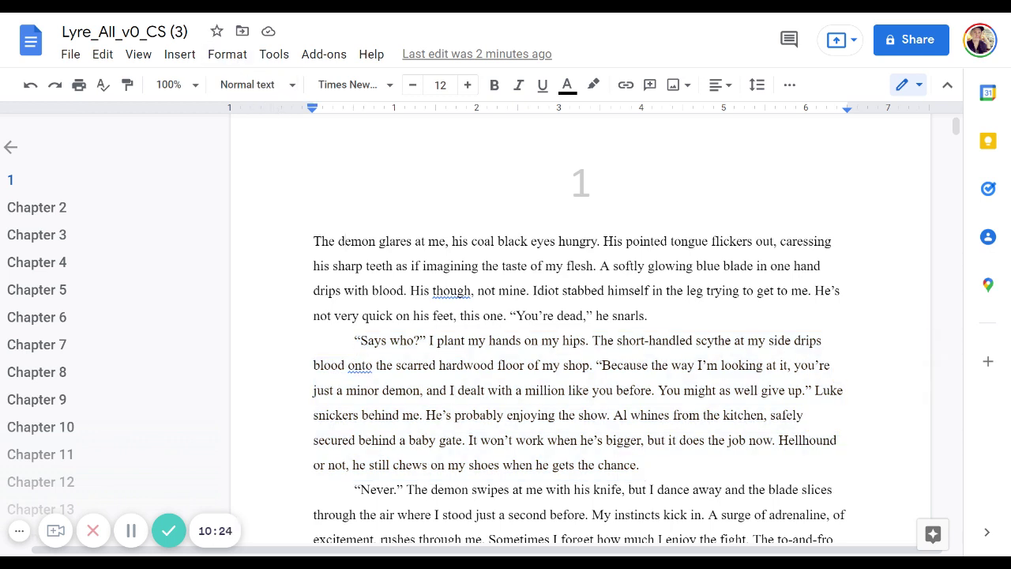
{"action": "left_click_drag", "start_coordinate": [355, 340], "coordinate": [646, 466]}
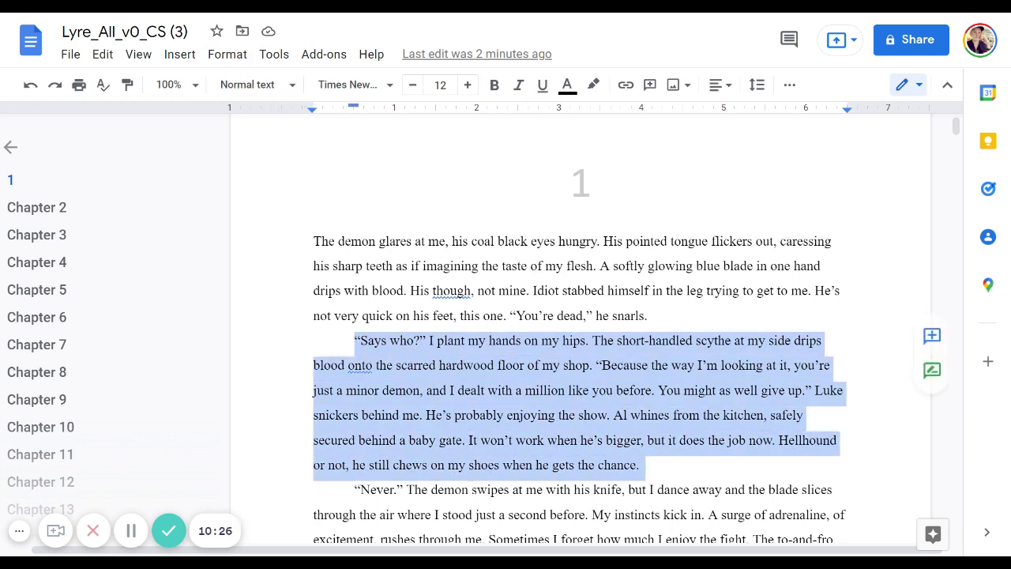
{"action": "left_click", "coordinate": [227, 56]}
{"action": "mouse_move", "coordinate": [305, 119]}
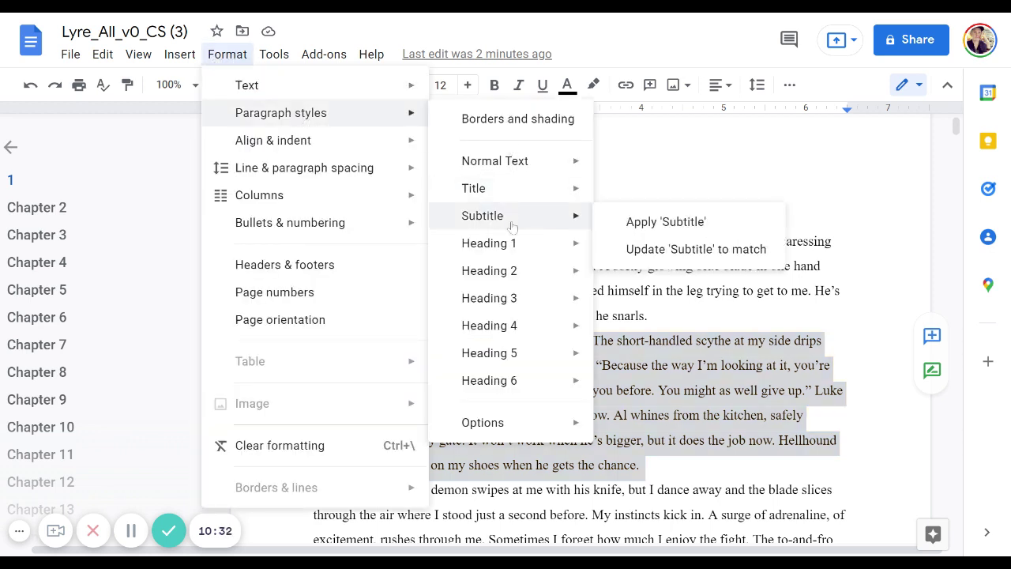
{"action": "mouse_move", "coordinate": [511, 387]}
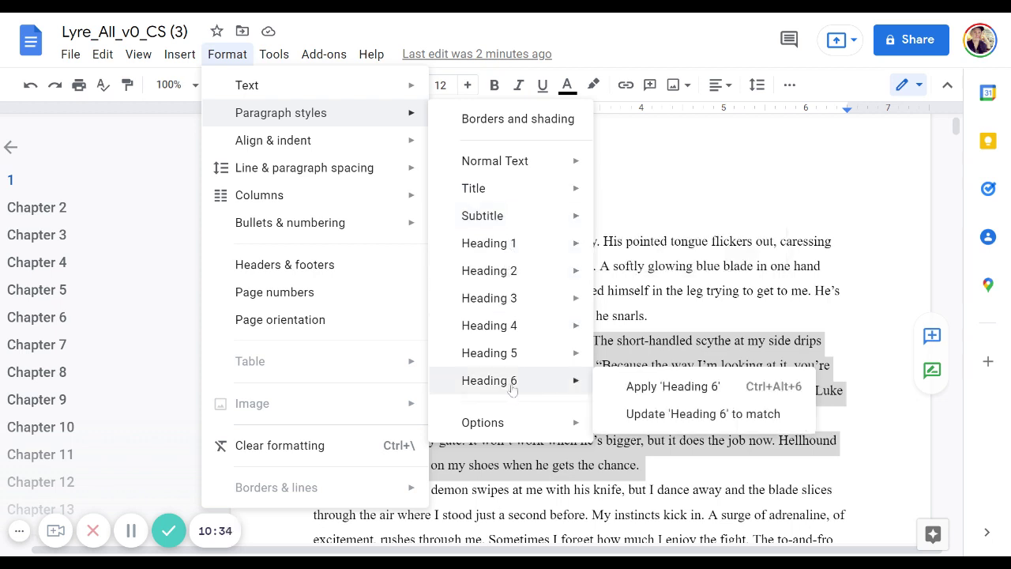
{"action": "mouse_move", "coordinate": [515, 426]}
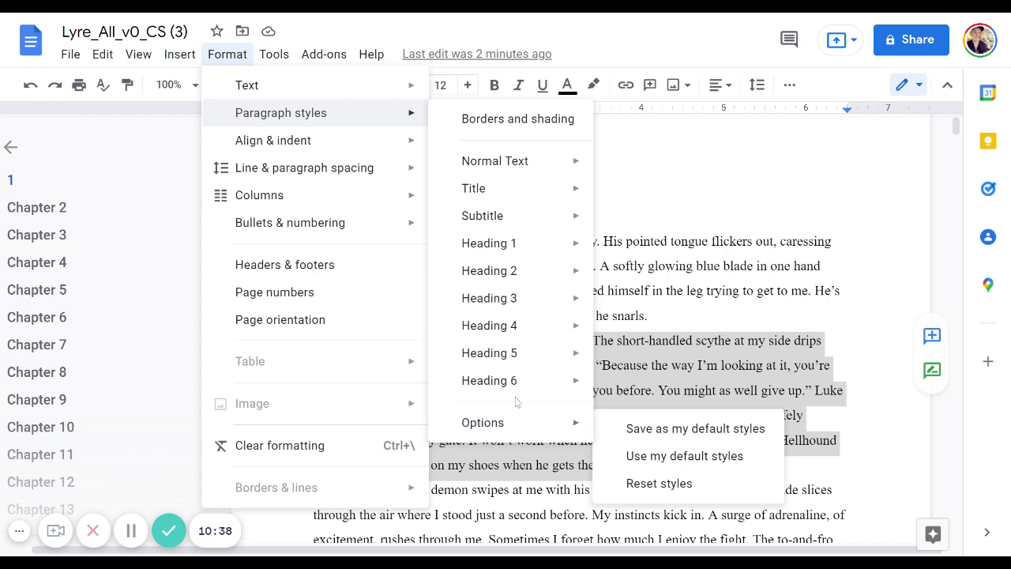
{"action": "left_click", "coordinate": [636, 340]}
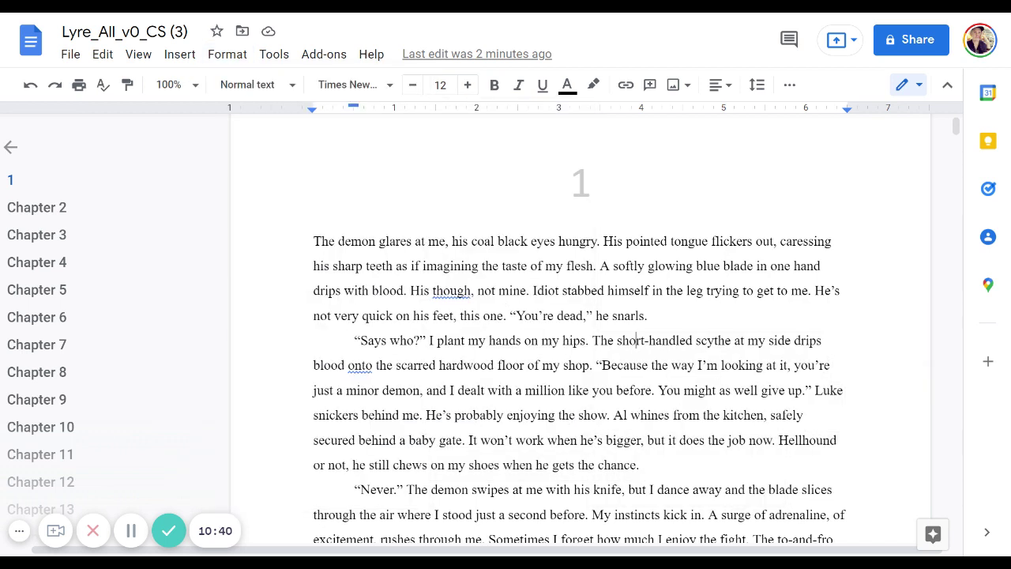
{"action": "left_click_drag", "start_coordinate": [355, 340], "coordinate": [642, 465]}
{"action": "left_click", "coordinate": [423, 364]}
{"action": "left_click", "coordinate": [355, 341]}
{"action": "left_click_drag", "start_coordinate": [356, 340], "coordinate": [642, 464]}
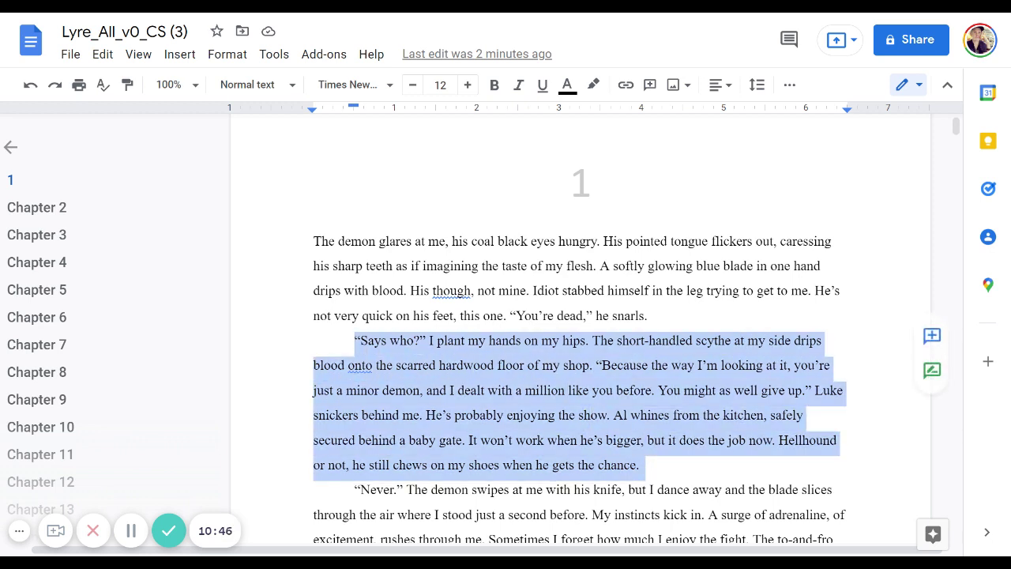
{"action": "left_click", "coordinate": [314, 241]}
{"action": "left_click_drag", "start_coordinate": [313, 241], "coordinate": [647, 316]}
{"action": "left_click", "coordinate": [646, 315]}
Step: Set a 0.3-inch first-line indent on the second paragraph, beginning "Says who?"
{"action": "left_click_drag", "start_coordinate": [355, 341], "coordinate": [642, 466]}
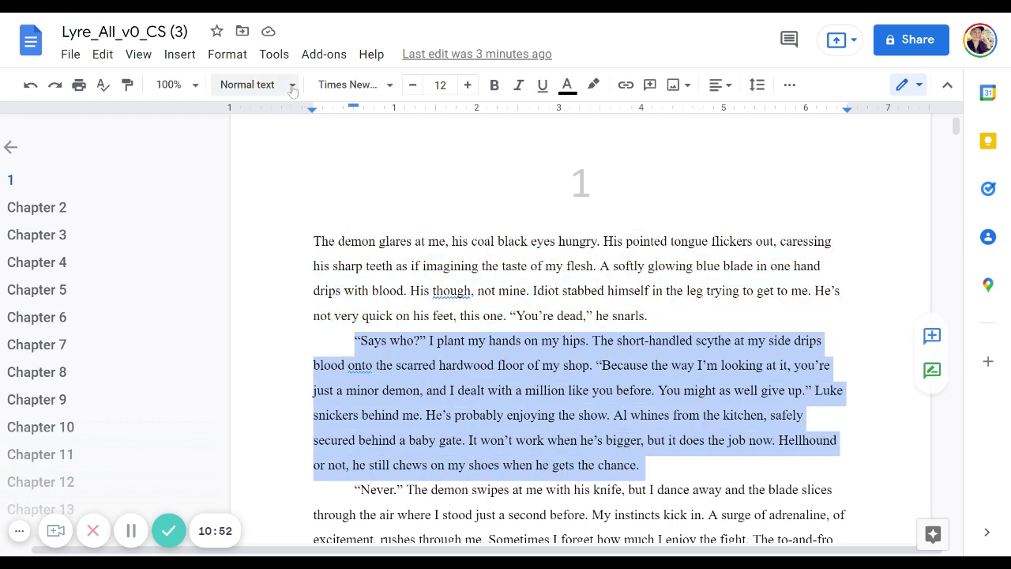
{"action": "left_click", "coordinate": [227, 54]}
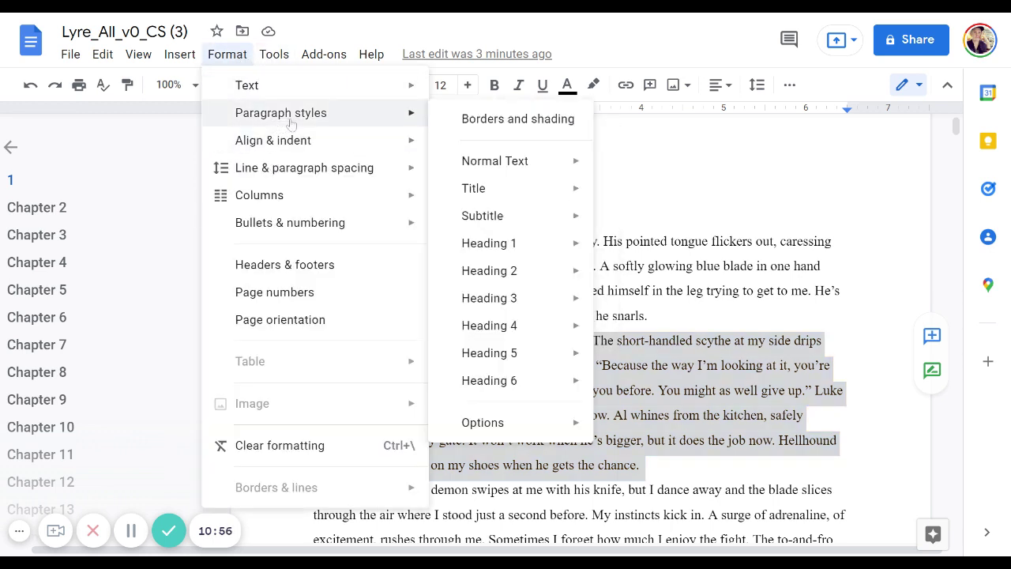
{"action": "mouse_move", "coordinate": [296, 144]}
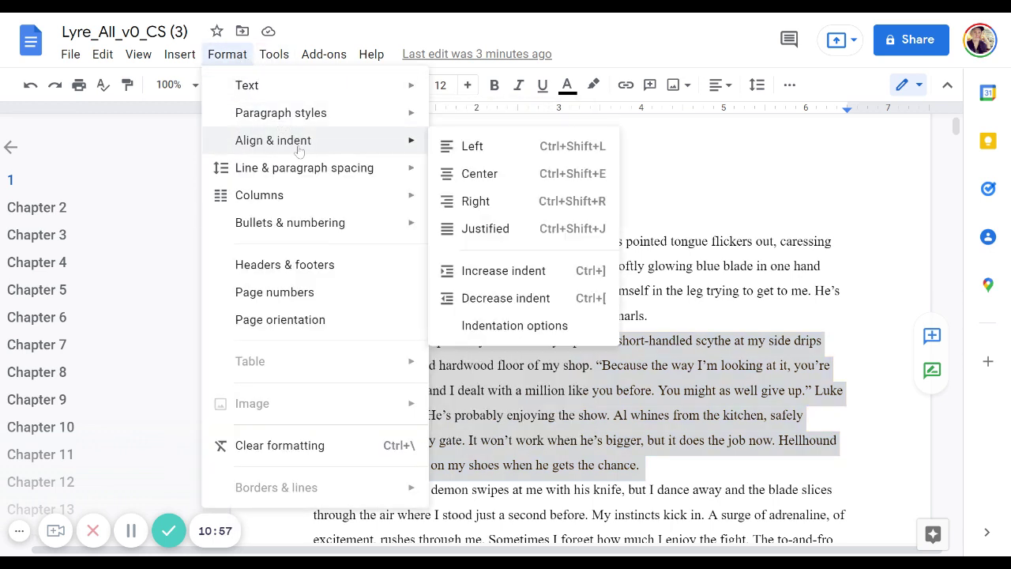
{"action": "left_click", "coordinate": [528, 326]}
{"action": "left_click_drag", "start_coordinate": [598, 360], "coordinate": [588, 359]}
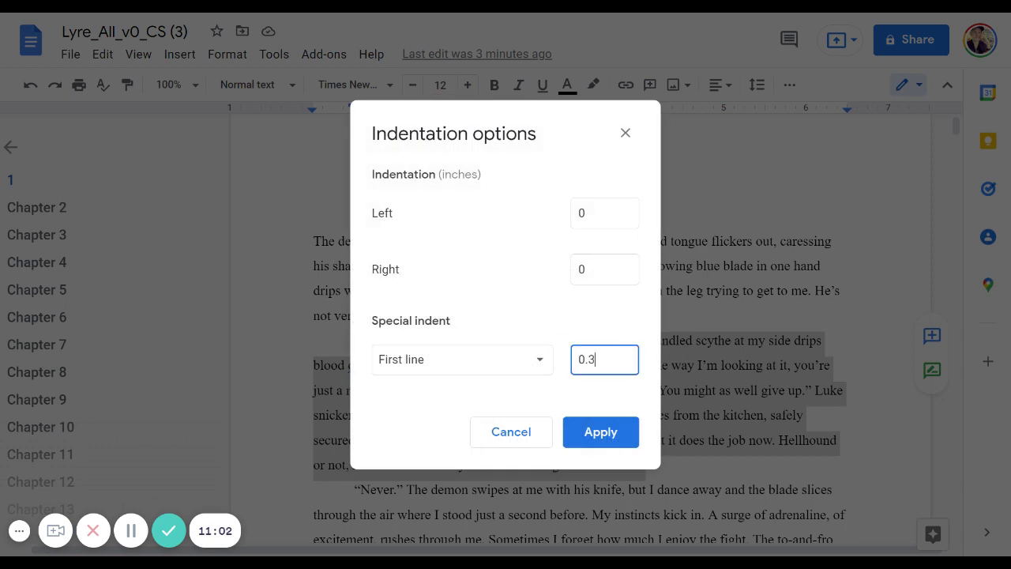
{"action": "type", "text": "3"}
{"action": "left_click", "coordinate": [536, 363]}
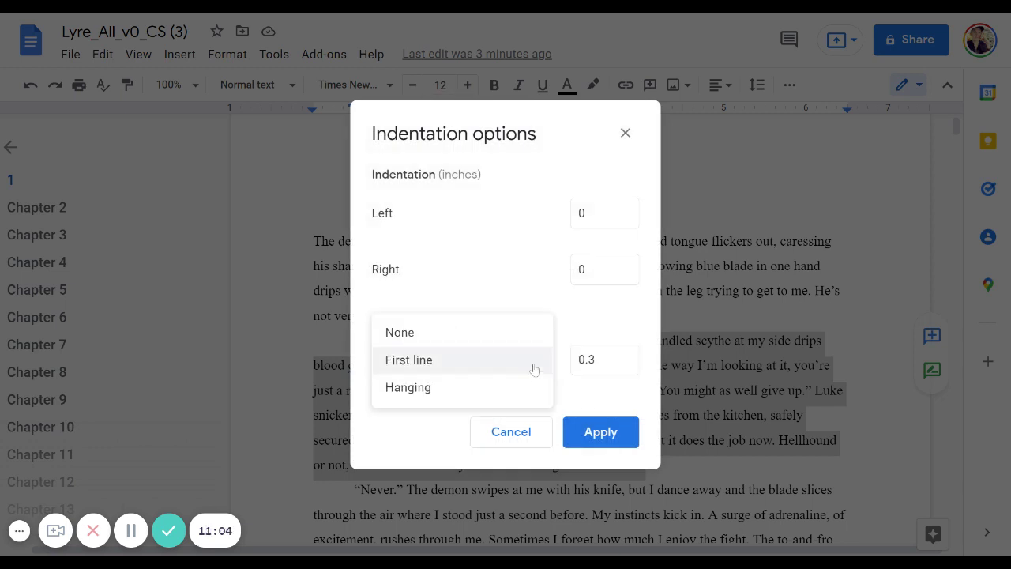
{"action": "left_click", "coordinate": [514, 362]}
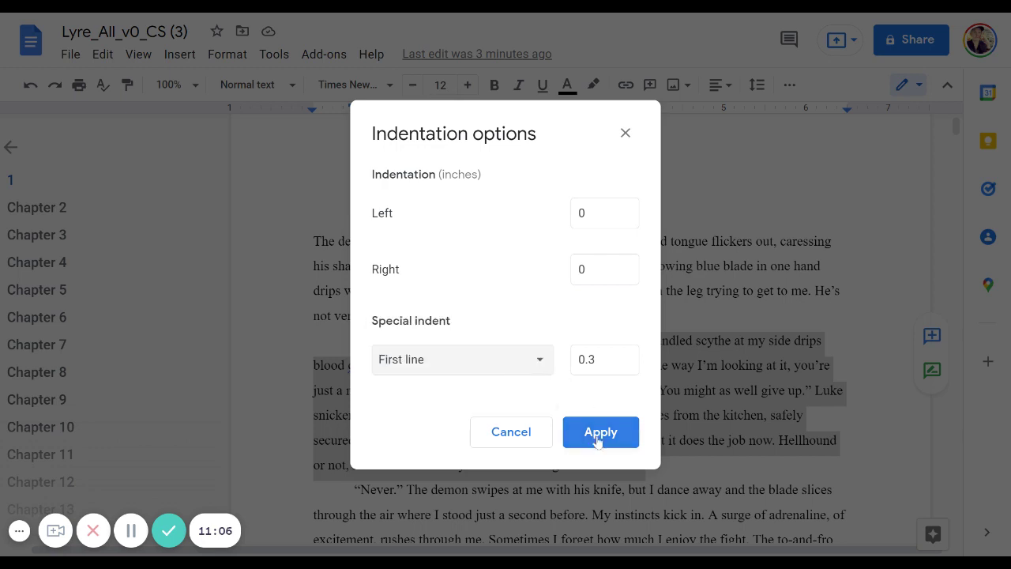
{"action": "left_click", "coordinate": [597, 432]}
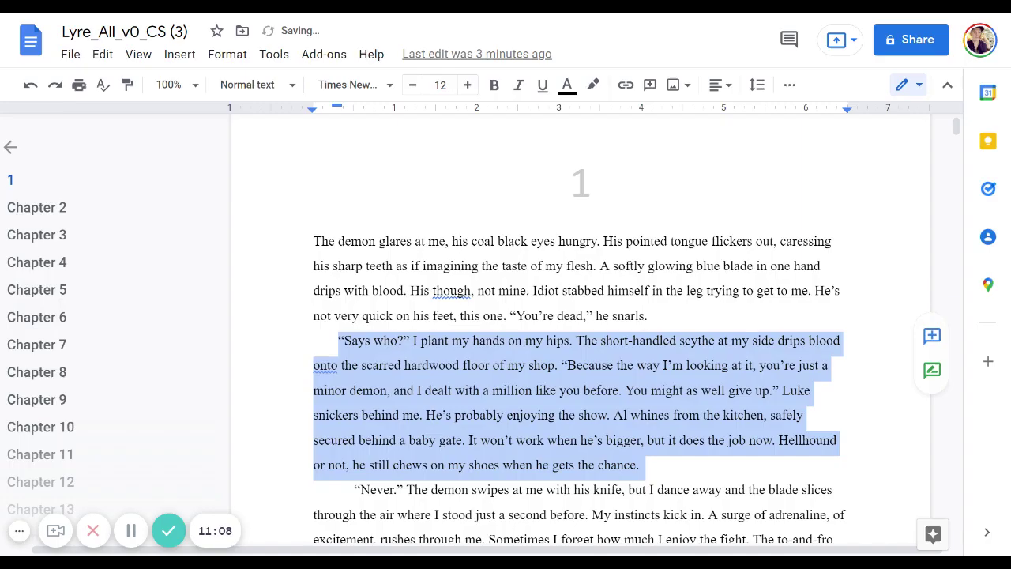
Step: Update the Normal text style to match the paragraph beginning "Says who?"
{"action": "right_click", "coordinate": [408, 415]}
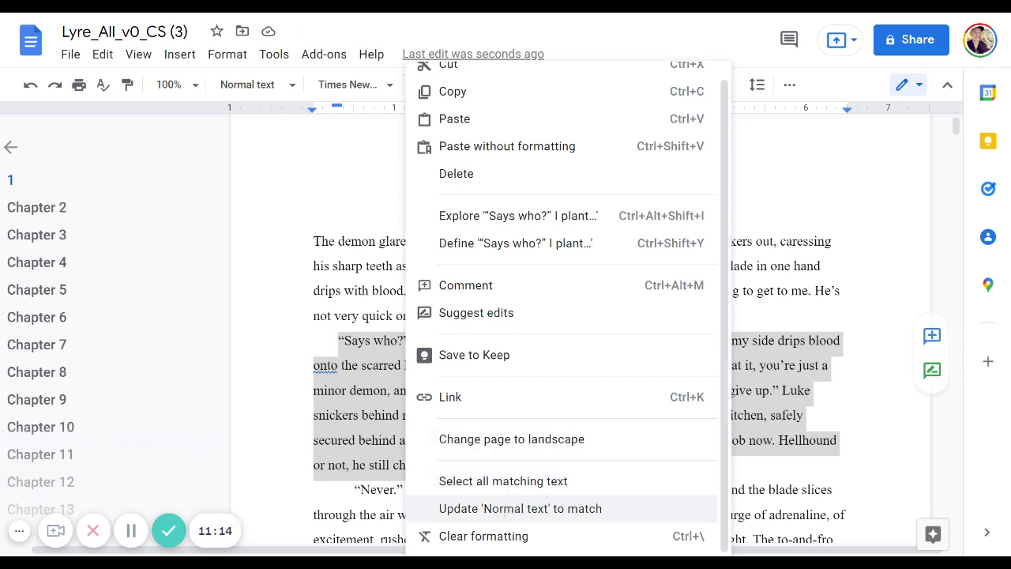
{"action": "left_click", "coordinate": [517, 509]}
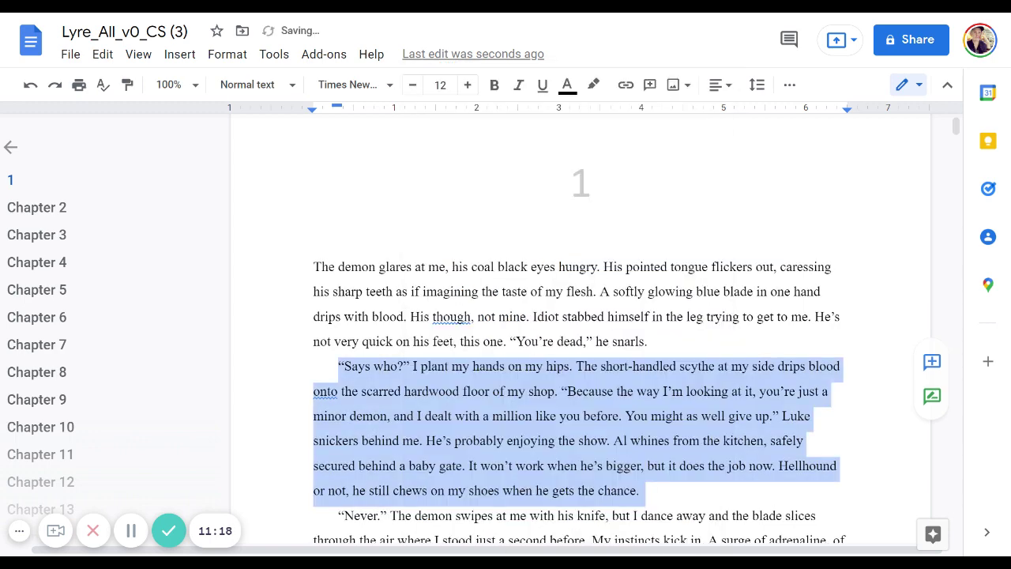
{"action": "scroll", "coordinate": [581, 332], "scroll_direction": "down", "scroll_amount": 3}
{"action": "scroll", "coordinate": [581, 331], "scroll_direction": "up", "scroll_amount": 4}
Step: Compare the first-line indents of chapter 1's opening paragraph and the paragraph beginning "Says who?"
{"action": "left_click", "coordinate": [427, 385]}
{"action": "left_click_drag", "start_coordinate": [646, 409], "coordinate": [314, 335]}
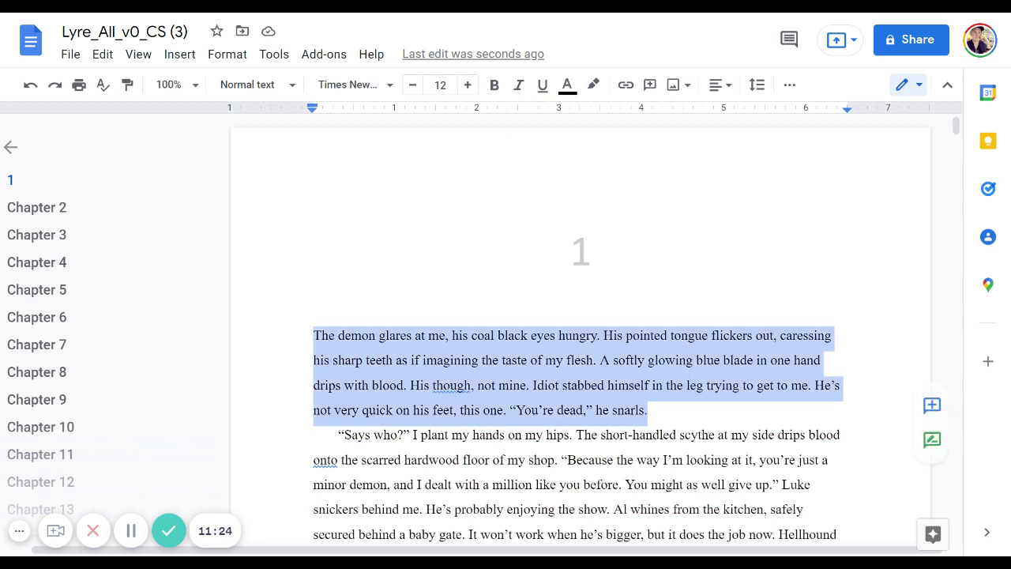
{"action": "scroll", "coordinate": [581, 332], "scroll_direction": "down", "scroll_amount": 2}
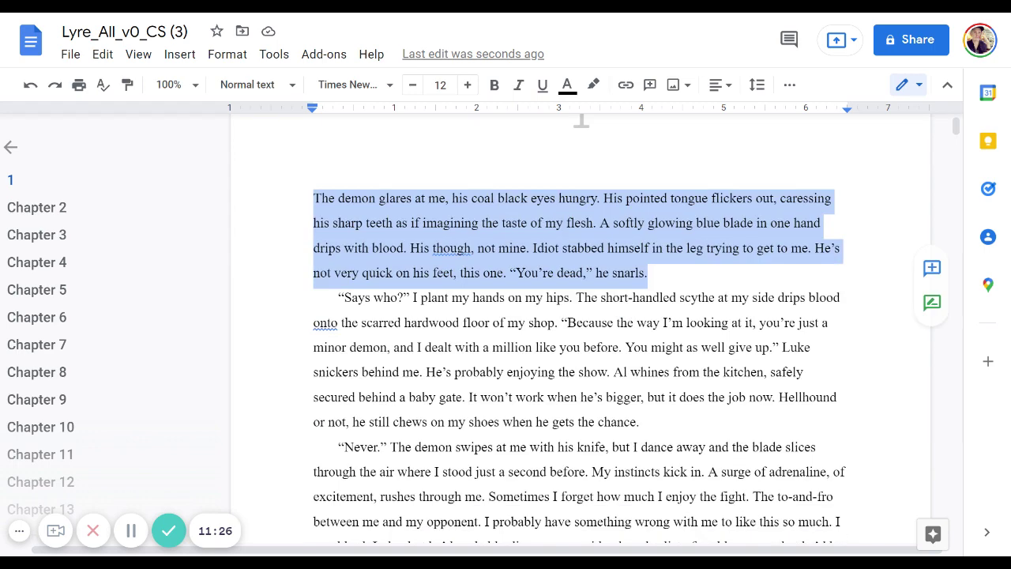
{"action": "left_click", "coordinate": [386, 371]}
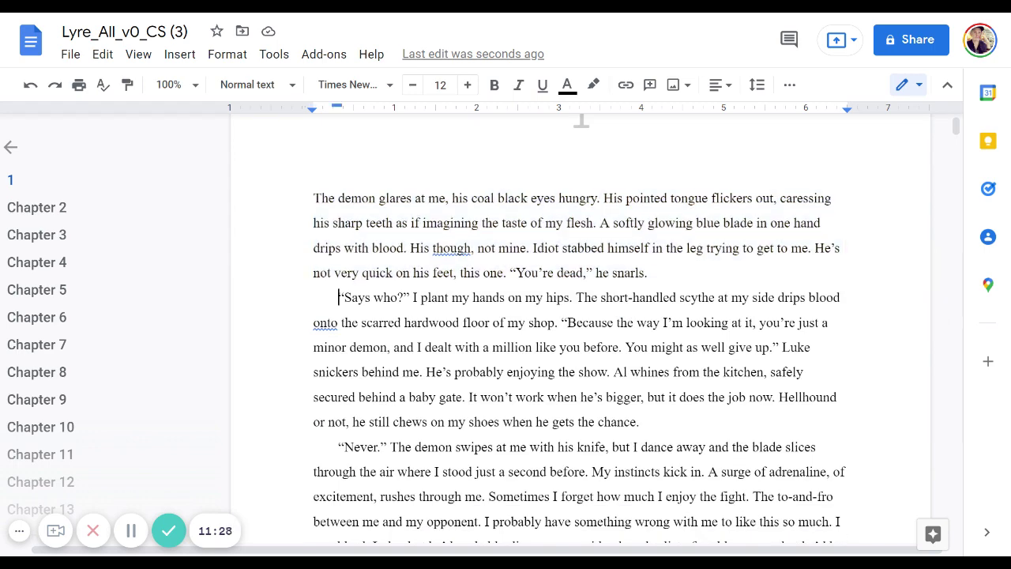
{"action": "left_click_drag", "start_coordinate": [339, 297], "coordinate": [646, 422]}
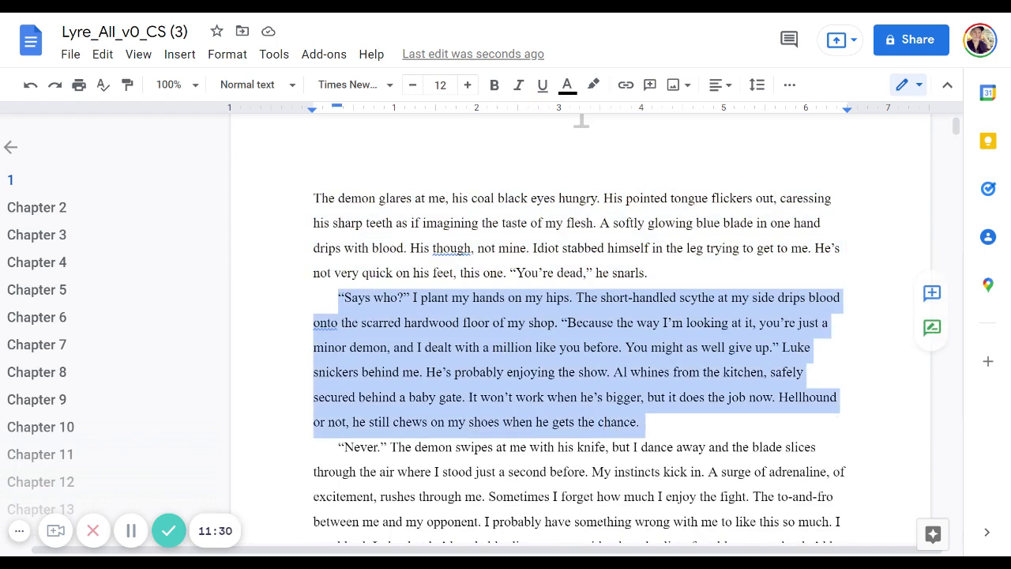
{"action": "key", "text": "Left"}
{"action": "scroll", "coordinate": [581, 119], "scroll_direction": "up", "scroll_amount": 2}
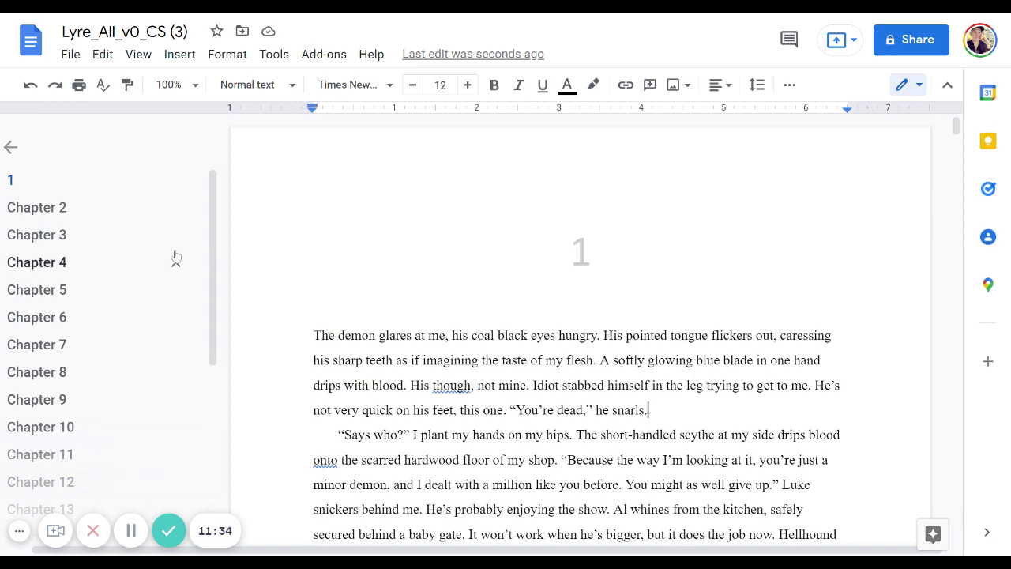
Step: Delete the number from the page footer, working on a page between the Chapter 2 and Chapter 3 headings
{"action": "left_click", "coordinate": [64, 208]}
{"action": "key", "text": "Page_Up"}
{"action": "key", "text": "Page_Up"}
{"action": "key", "text": "Page_Up"}
{"action": "key", "text": "Page_Up"}
{"action": "key", "text": "Page_Up"}
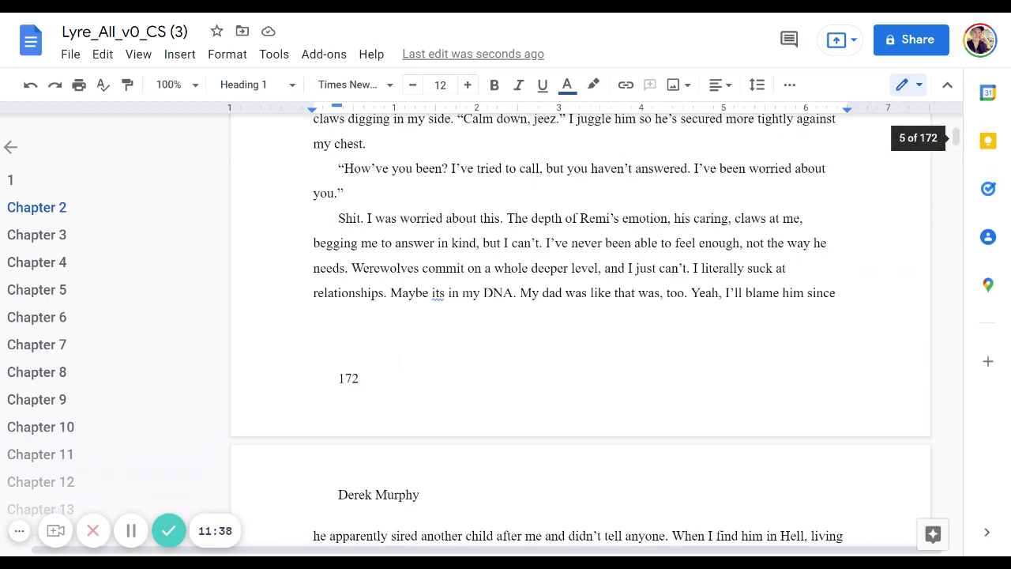
{"action": "left_click", "coordinate": [48, 236]}
{"action": "scroll", "coordinate": [359, 384], "scroll_direction": "up", "scroll_amount": 10}
{"action": "scroll", "coordinate": [359, 384], "scroll_direction": "down", "scroll_amount": 4}
{"action": "left_click", "coordinate": [353, 232]}
{"action": "double_click", "coordinate": [348, 293]}
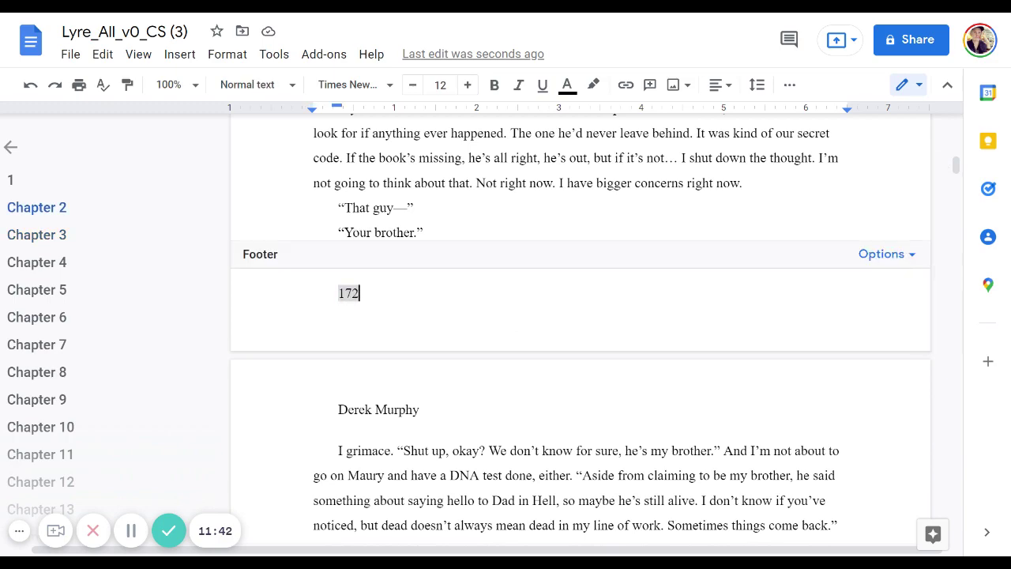
{"action": "key", "text": "BackSpace"}
Step: Delete the author's name from the page header and return to the body text
{"action": "scroll", "coordinate": [580, 316], "scroll_direction": "up", "scroll_amount": 10}
{"action": "scroll", "coordinate": [580, 316], "scroll_direction": "down", "scroll_amount": 2}
{"action": "scroll", "coordinate": [580, 316], "scroll_direction": "up", "scroll_amount": 10}
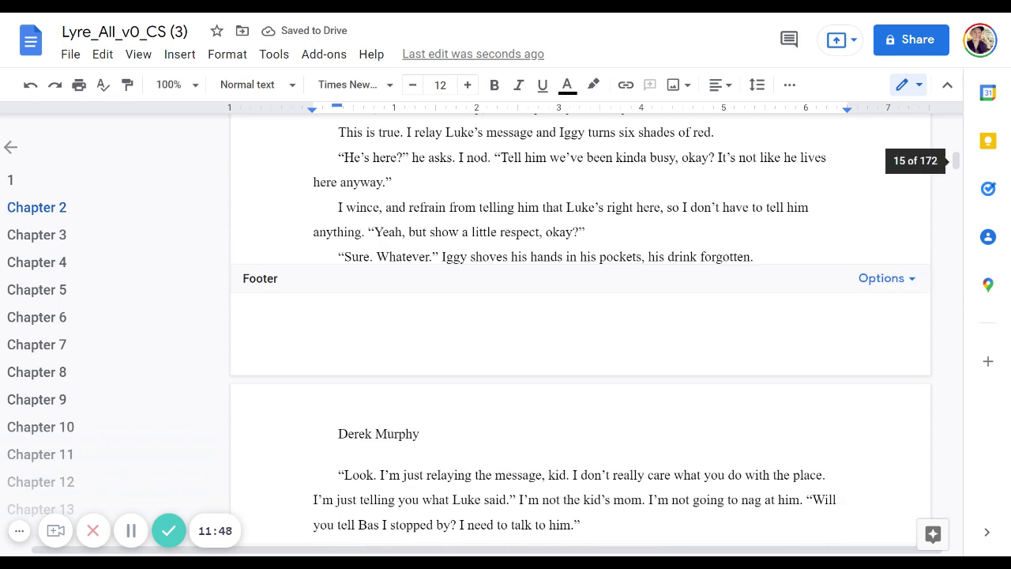
{"action": "double_click", "coordinate": [397, 433]}
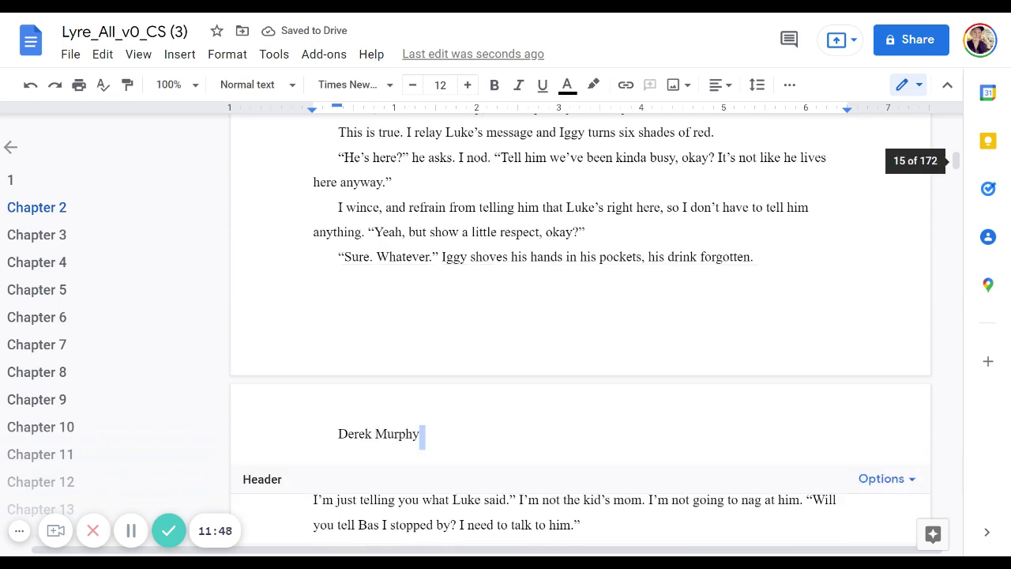
{"action": "key", "text": "BackSpace"}
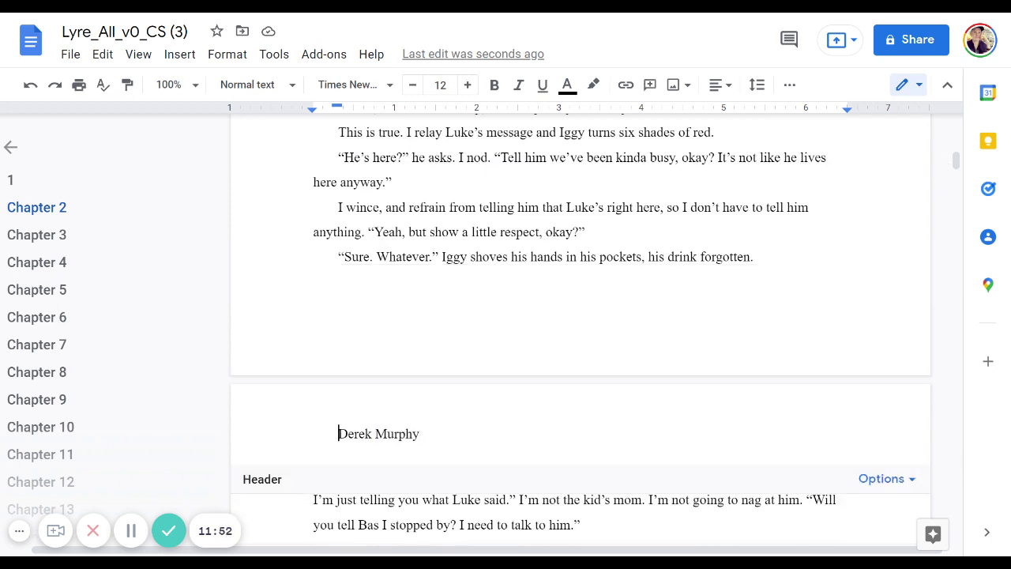
{"action": "key", "text": "shift+End"}
{"action": "key", "text": "Delete"}
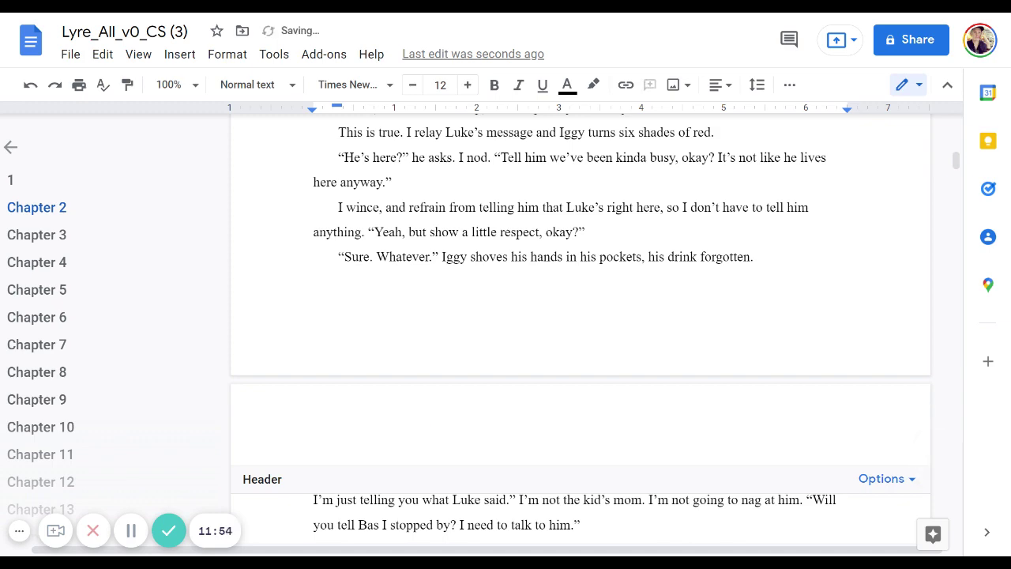
{"action": "key", "text": "BackSpace"}
{"action": "left_click", "coordinate": [338, 315]}
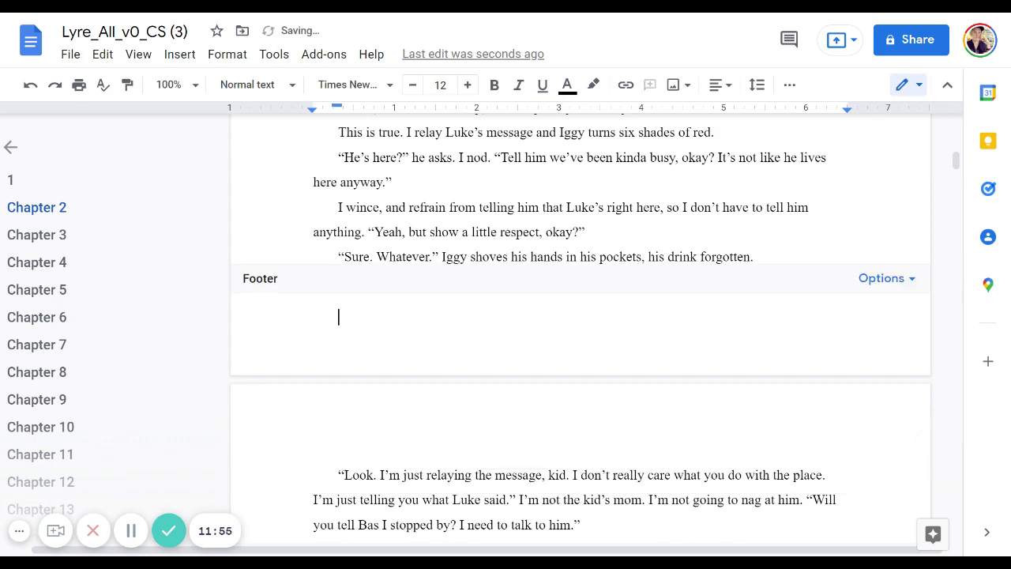
{"action": "left_click", "coordinate": [345, 232]}
{"action": "scroll", "coordinate": [345, 232], "scroll_direction": "down", "scroll_amount": 3}
{"action": "scroll", "coordinate": [580, 316], "scroll_direction": "up", "scroll_amount": 2}
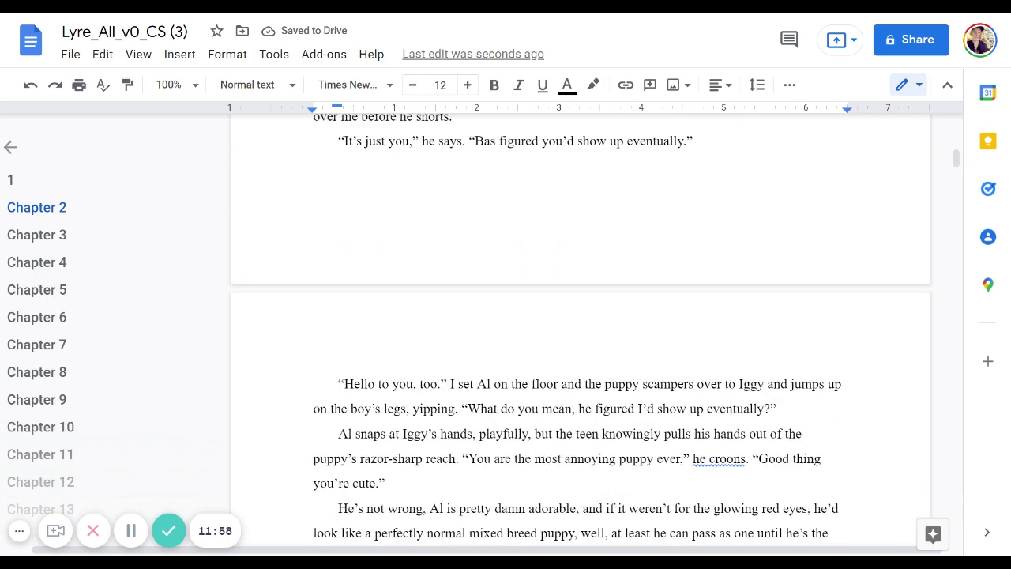
Step: Go to the Chapter 3 heading and select its text to examine its current formatting
{"action": "left_click", "coordinate": [36, 235]}
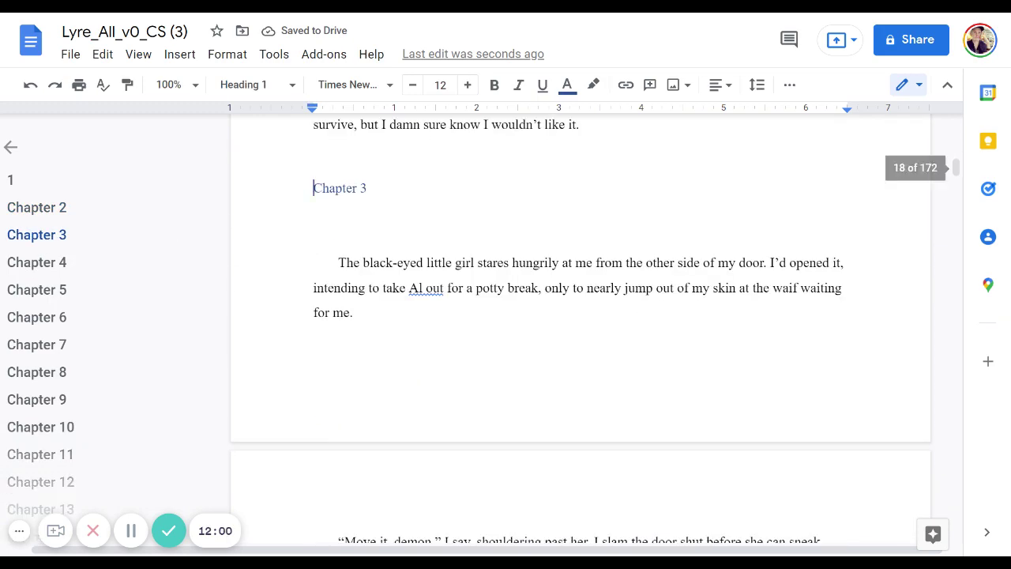
{"action": "key", "text": "End"}
{"action": "scroll", "coordinate": [580, 316], "scroll_direction": "up", "scroll_amount": 1}
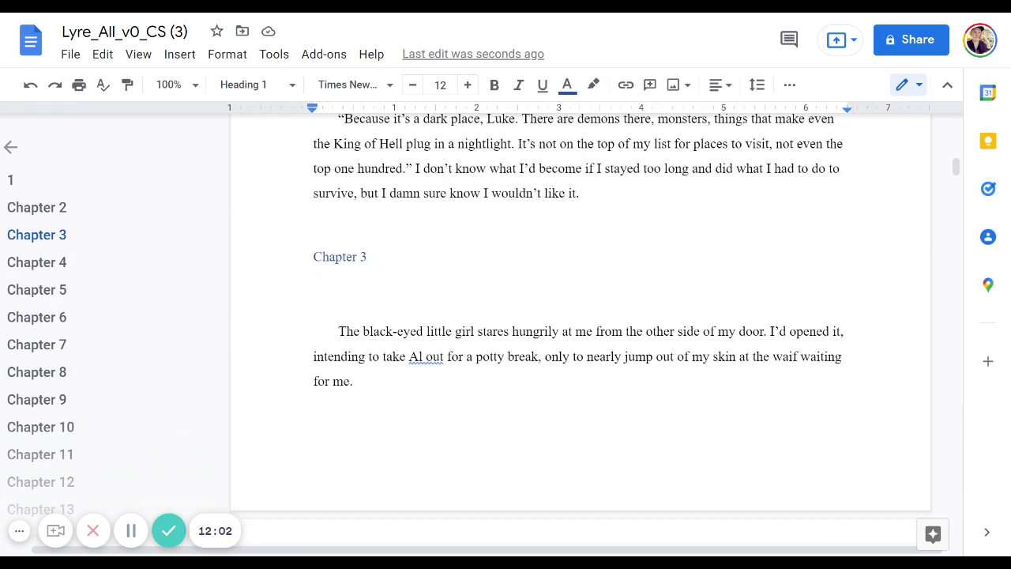
{"action": "key", "text": "shift+Left"}
{"action": "key", "text": "shift+Left"}
{"action": "key", "text": "shift+Left"}
{"action": "key", "text": "shift+Left"}
{"action": "key", "text": "shift+Left"}
{"action": "key", "text": "shift+Left"}
{"action": "key", "text": "shift+Left"}
{"action": "key", "text": "shift+Left"}
{"action": "key", "text": "shift+Left"}
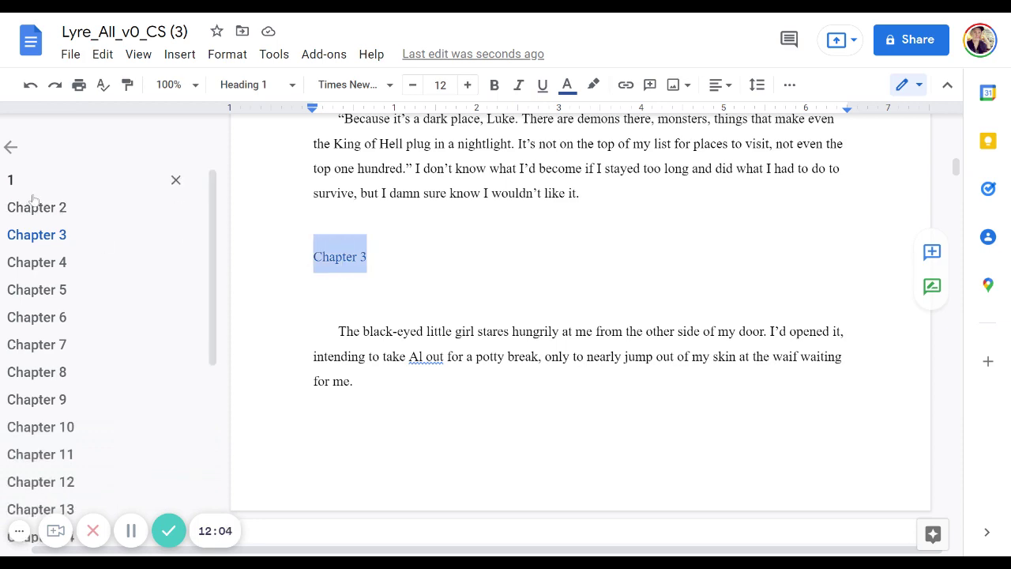
Step: Update the Heading 1 style to match the formatting of the chapter number 1
{"action": "left_click", "coordinate": [32, 188]}
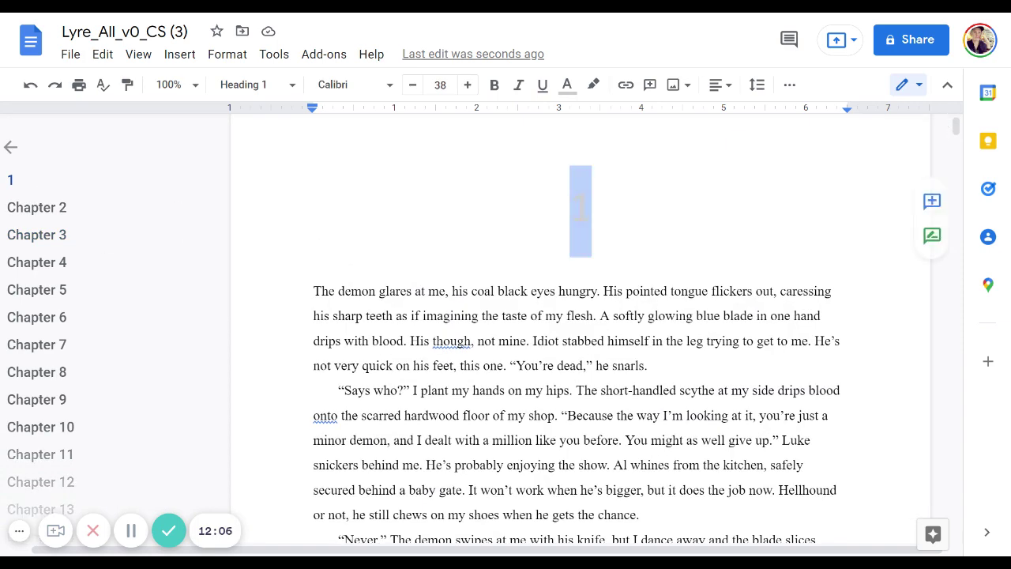
{"action": "right_click", "coordinate": [580, 207]}
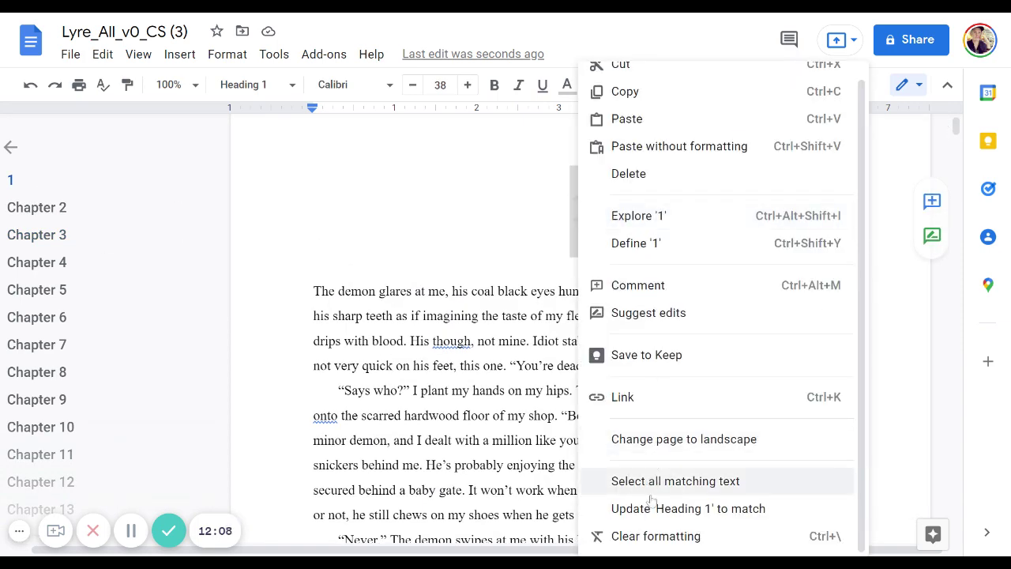
{"action": "left_click", "coordinate": [759, 509]}
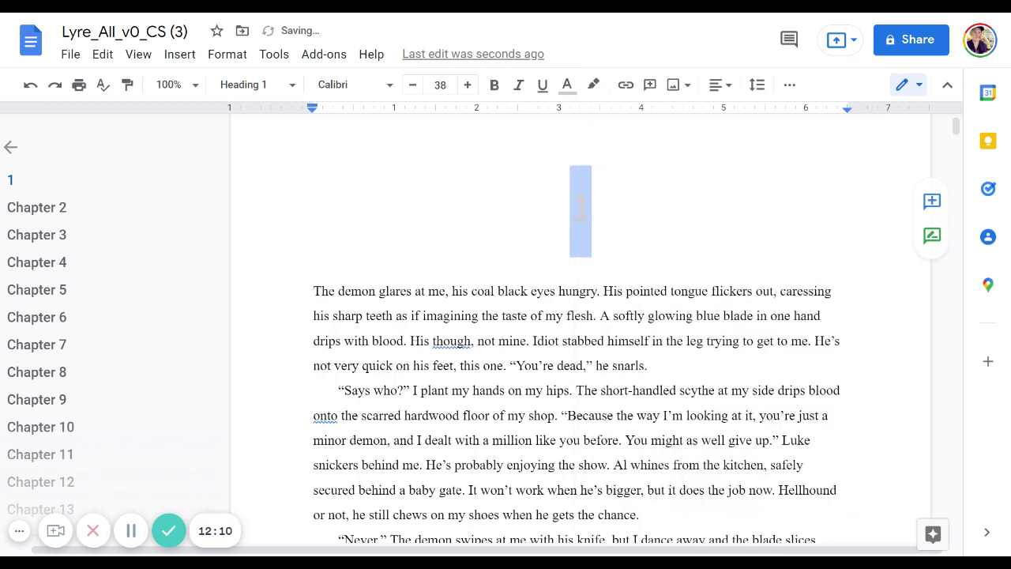
Step: Shorten the "Chapter 2" heading to "2" and reapply the Heading 1 style to it
{"action": "left_click", "coordinate": [35, 209]}
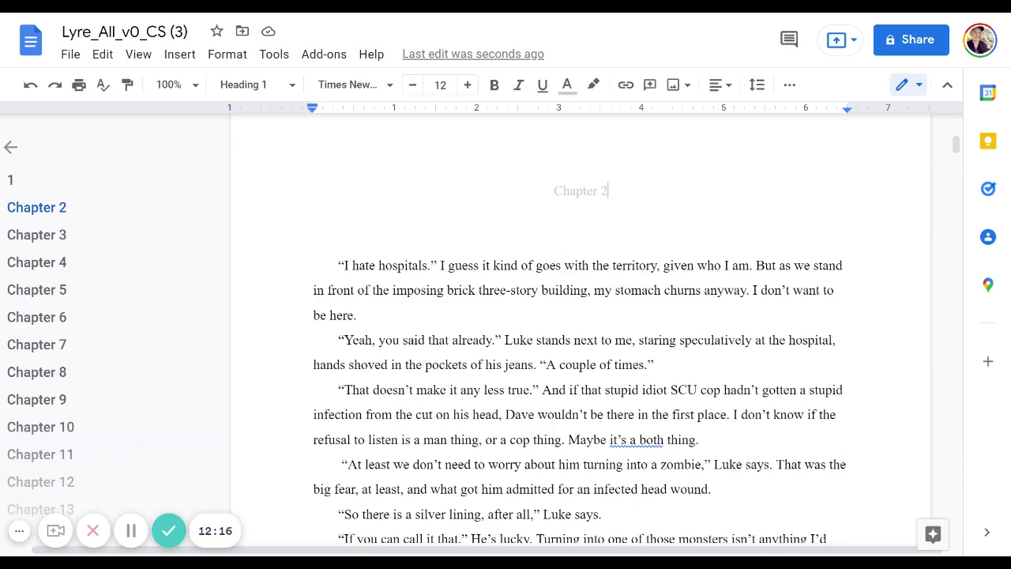
{"action": "key", "text": "shift+Home"}
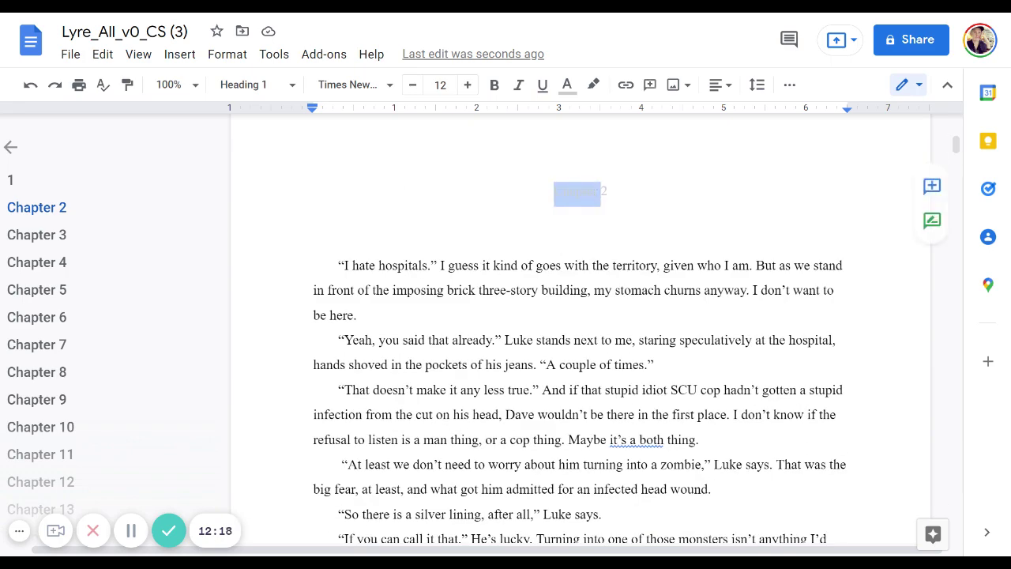
{"action": "key", "text": "BackSpace"}
{"action": "key", "text": "shift+End"}
{"action": "left_click", "coordinate": [299, 86]}
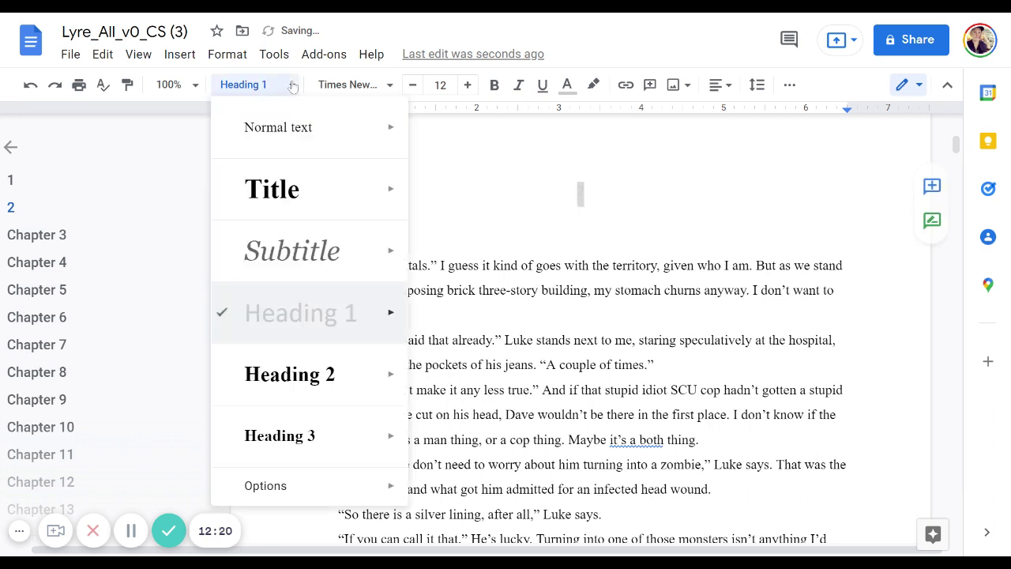
{"action": "left_click", "coordinate": [293, 309]}
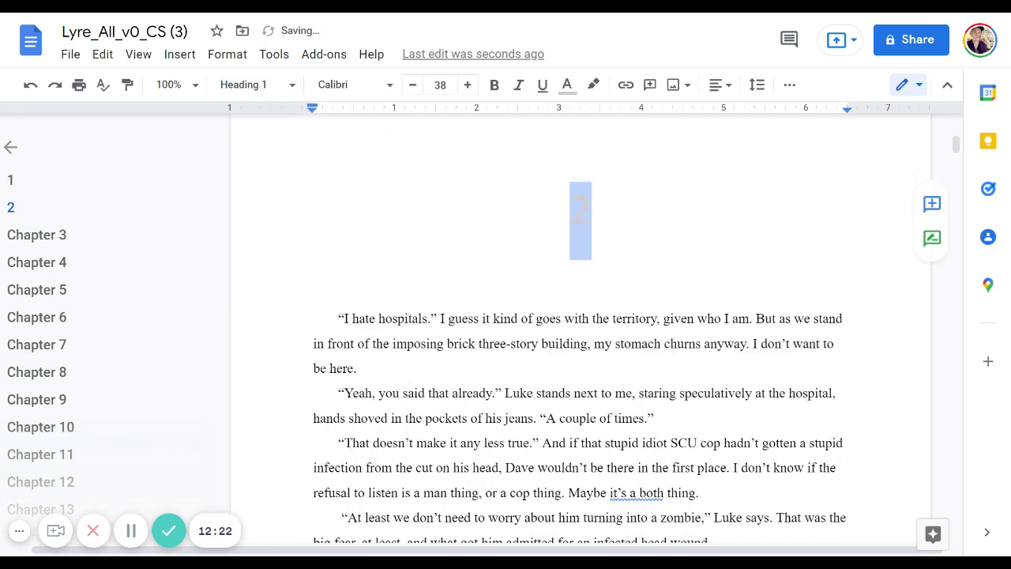
Step: Insert a page break before the chapter number 2
{"action": "left_click", "coordinate": [569, 209]}
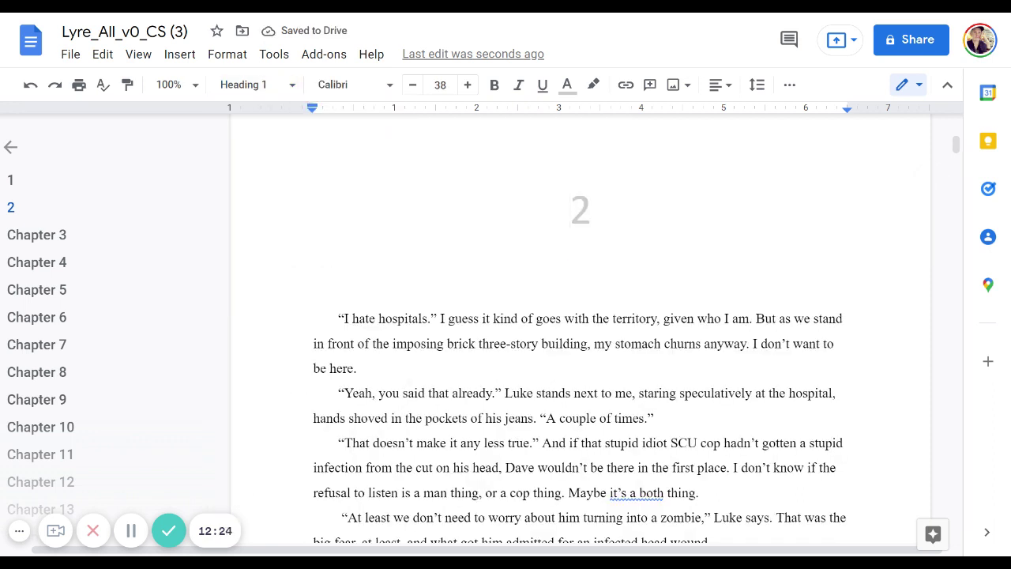
{"action": "key", "text": "ctrl+Return"}
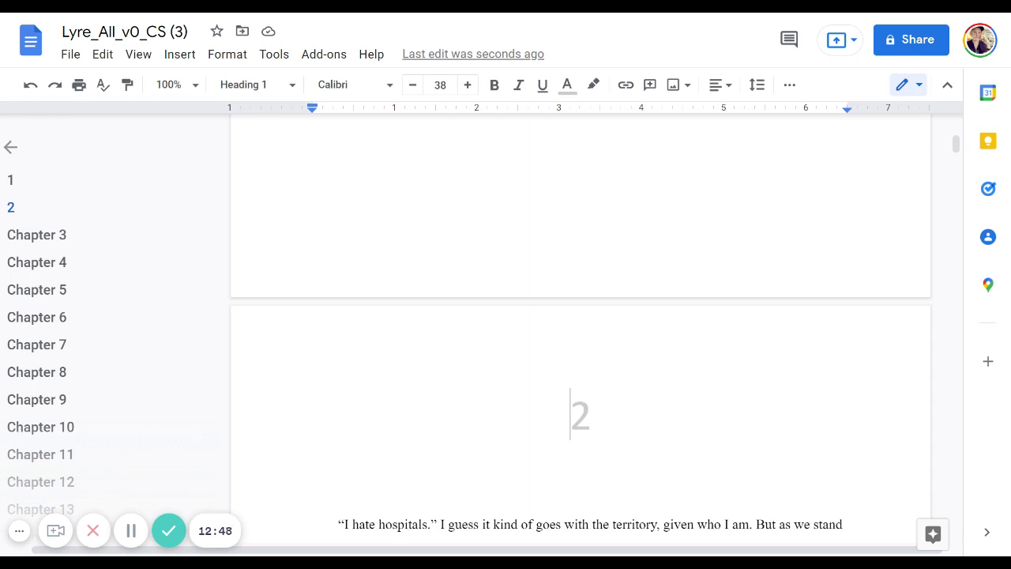
Step: Select the chapter number 2 and recolour it one shade of gray darker
{"action": "scroll", "coordinate": [580, 332], "scroll_direction": "down", "scroll_amount": 1}
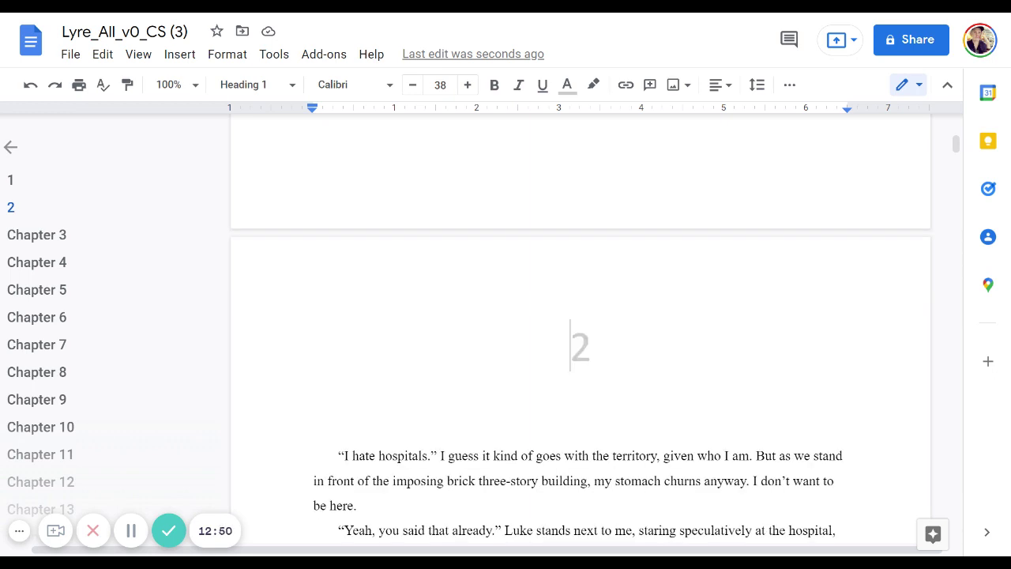
{"action": "scroll", "coordinate": [580, 332], "scroll_direction": "down", "scroll_amount": 2}
{"action": "scroll", "coordinate": [581, 332], "scroll_direction": "up", "scroll_amount": 2}
{"action": "key", "text": "shift+End"}
{"action": "scroll", "coordinate": [580, 332], "scroll_direction": "down", "scroll_amount": 2}
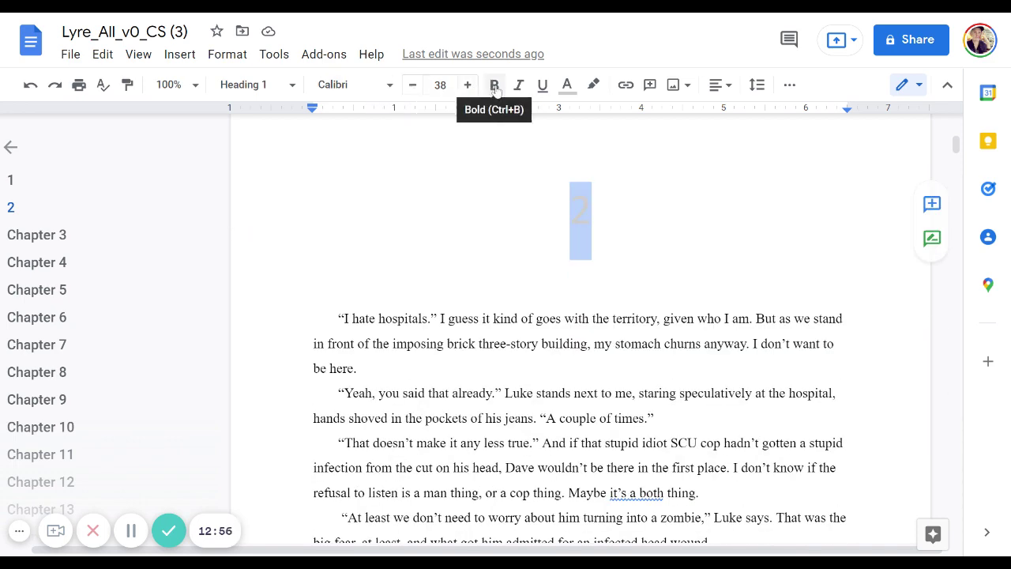
{"action": "left_click", "coordinate": [565, 94]}
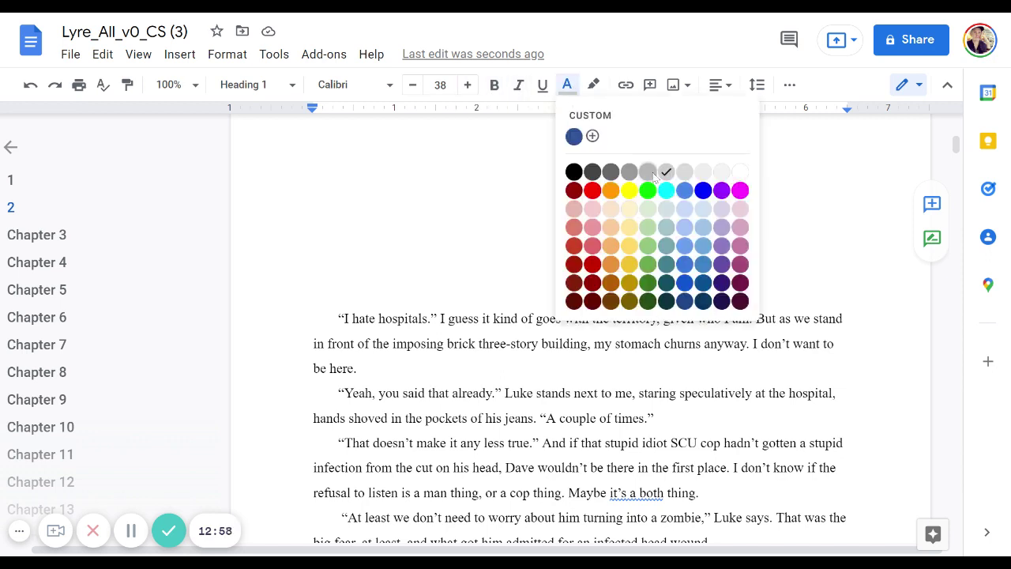
{"action": "left_click", "coordinate": [649, 172]}
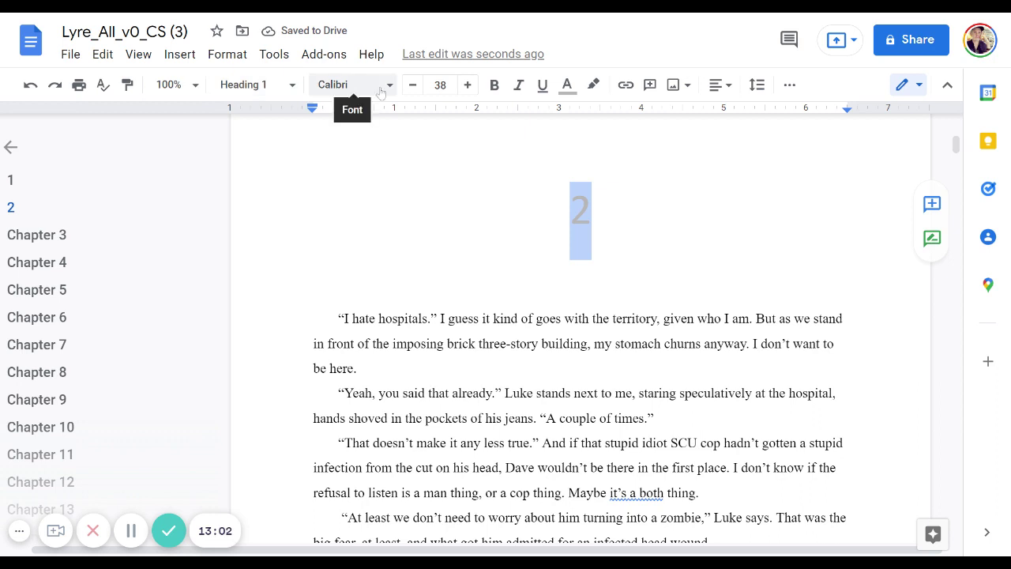
Step: Try adding Roboto Condensed to My fonts and removing Montserrat while browsing the available fonts
{"action": "left_click", "coordinate": [353, 84]}
{"action": "scroll", "coordinate": [417, 391], "scroll_direction": "down", "scroll_amount": 5}
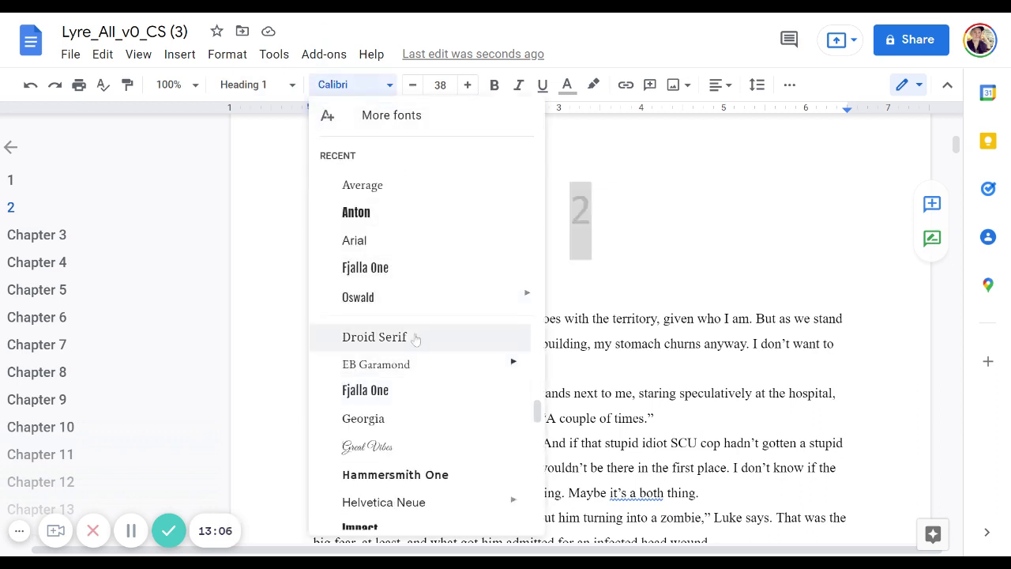
{"action": "left_click", "coordinate": [349, 117]}
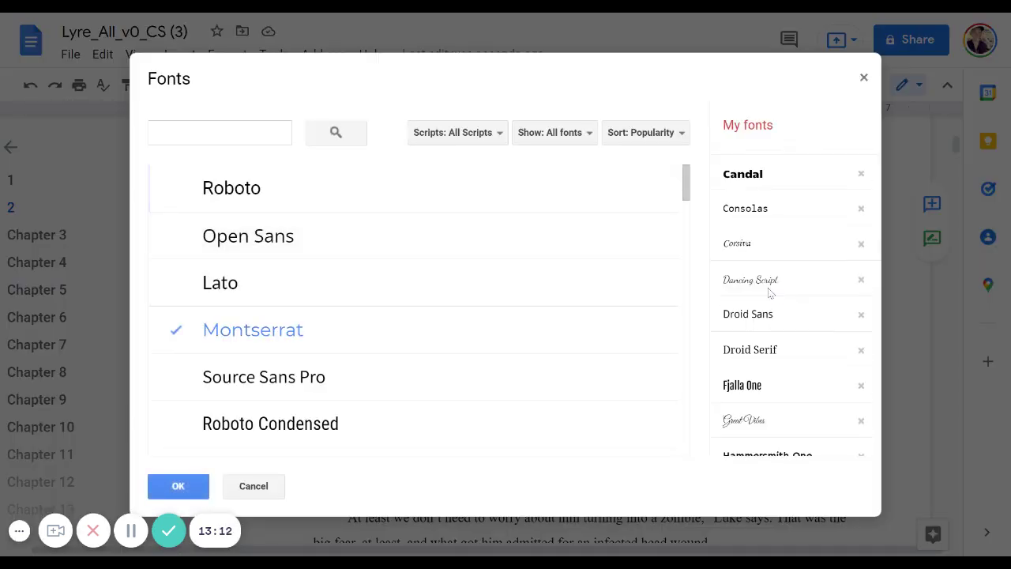
{"action": "scroll", "coordinate": [770, 291], "scroll_direction": "down", "scroll_amount": 8}
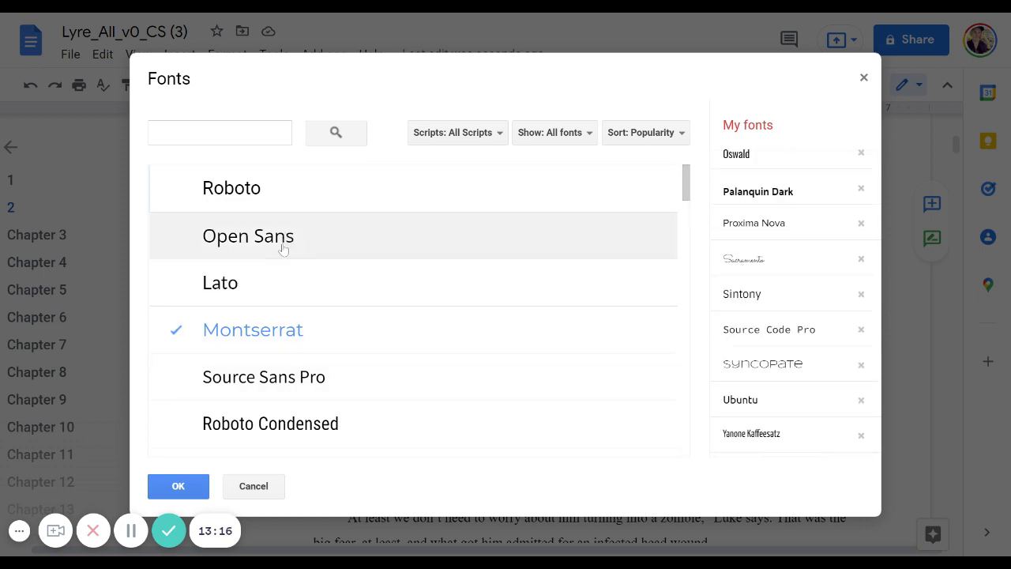
{"action": "left_click", "coordinate": [390, 424]}
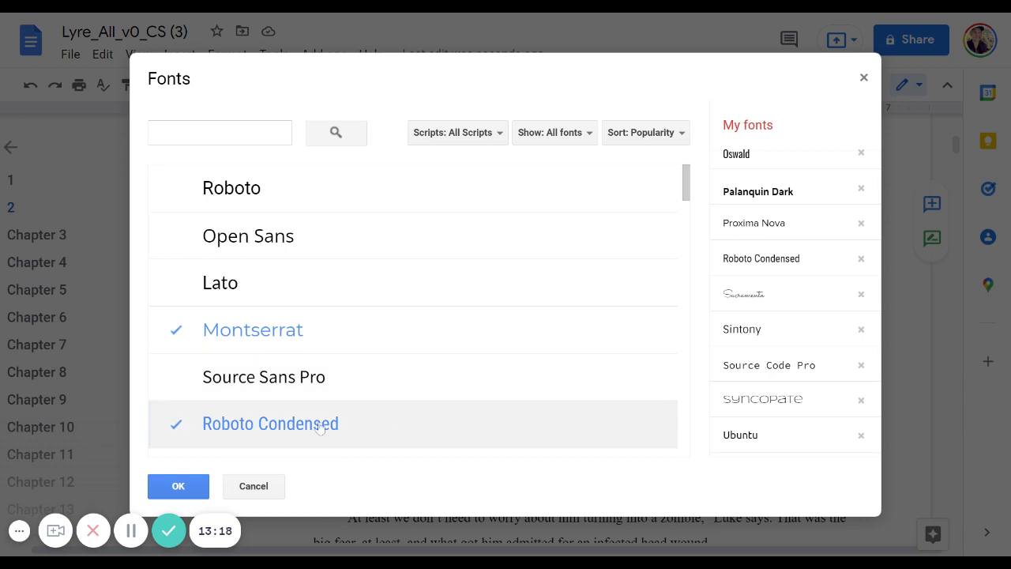
{"action": "left_click", "coordinate": [284, 332]}
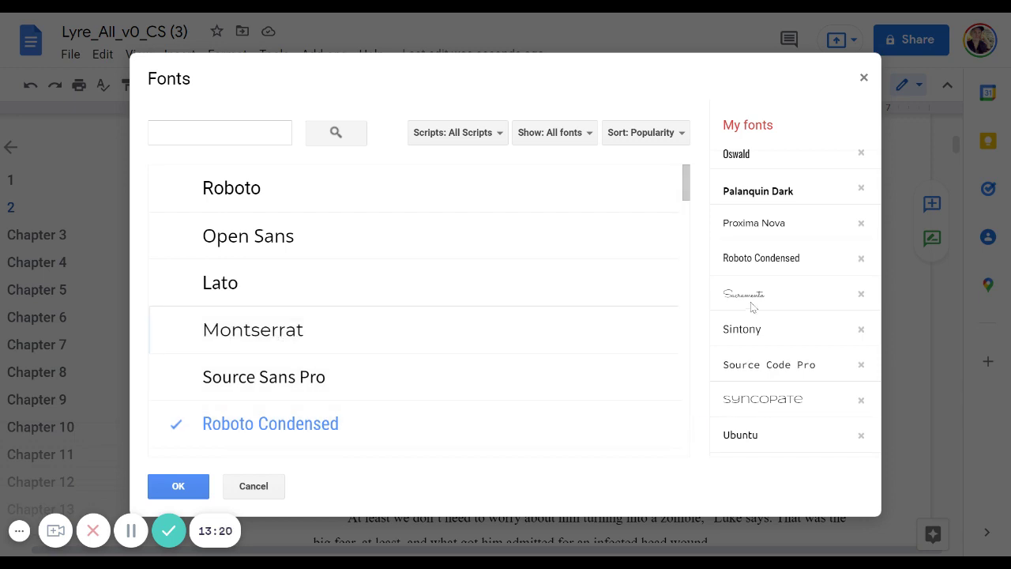
{"action": "scroll", "coordinate": [293, 419], "scroll_direction": "down", "scroll_amount": 4}
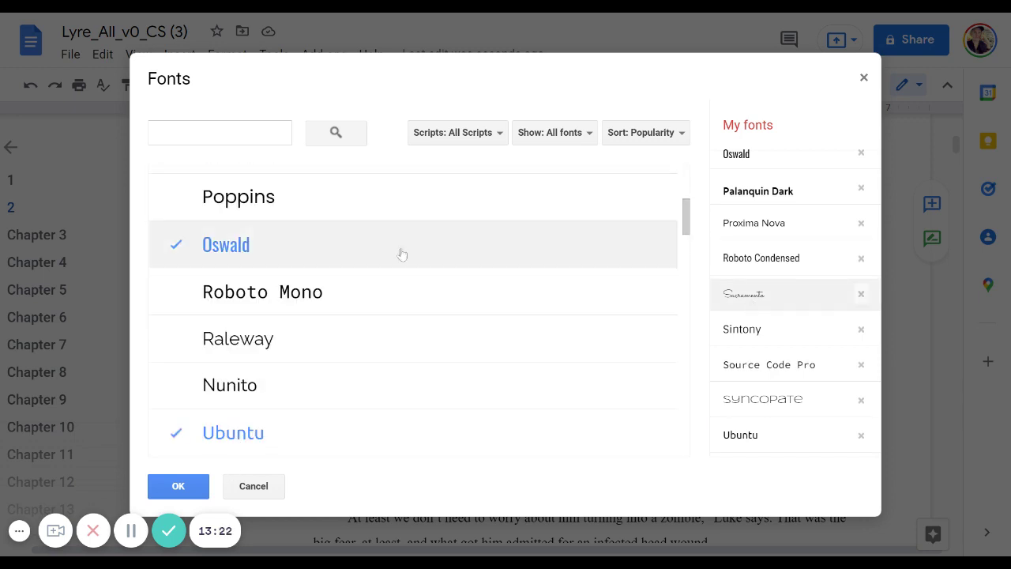
{"action": "left_click", "coordinate": [462, 132]}
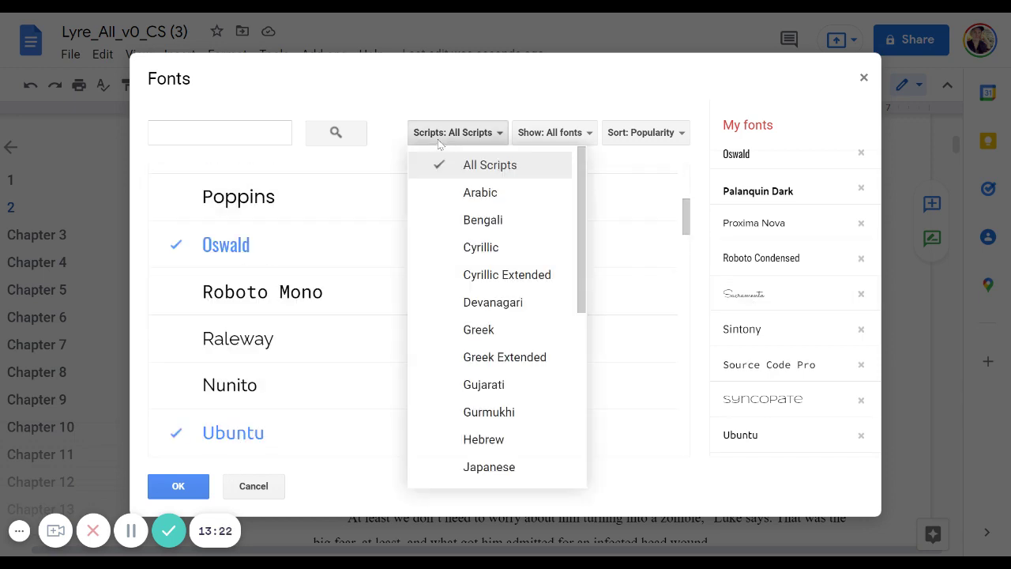
{"action": "left_click", "coordinate": [484, 167]}
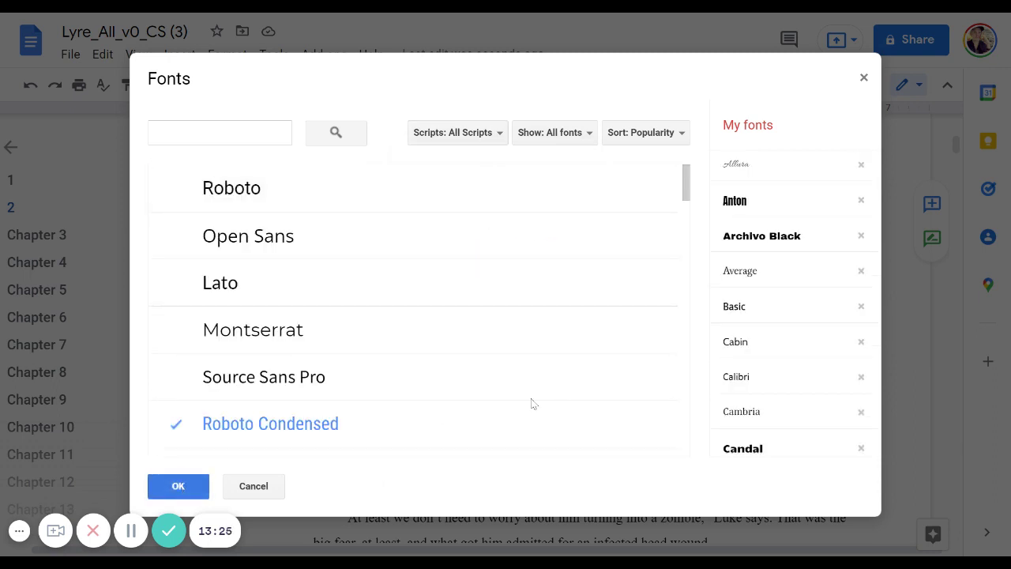
{"action": "left_click", "coordinate": [230, 482]}
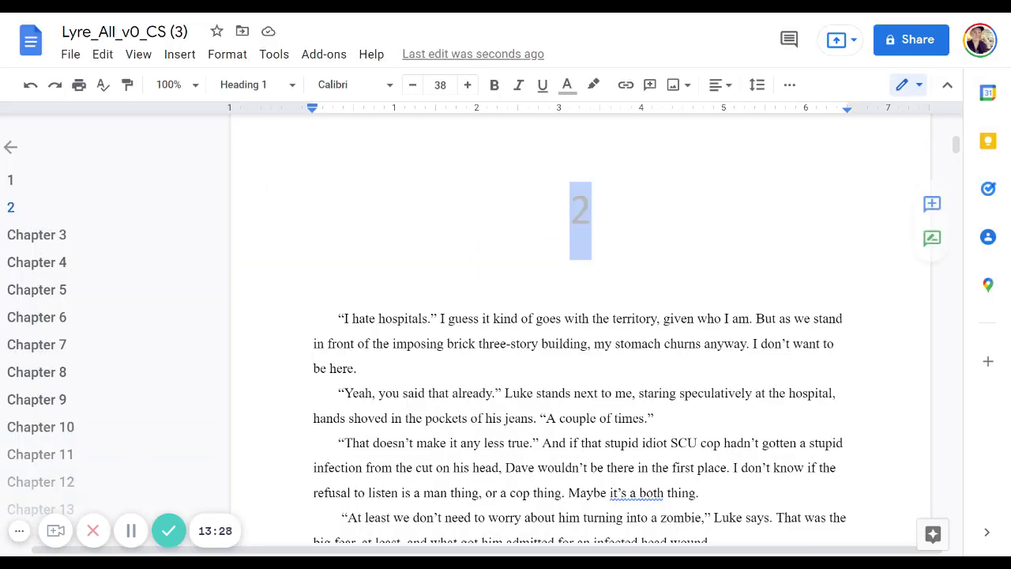
Step: Set the chapter number 2 in the Anton font and colour it a dark gray
{"action": "left_click", "coordinate": [351, 85]}
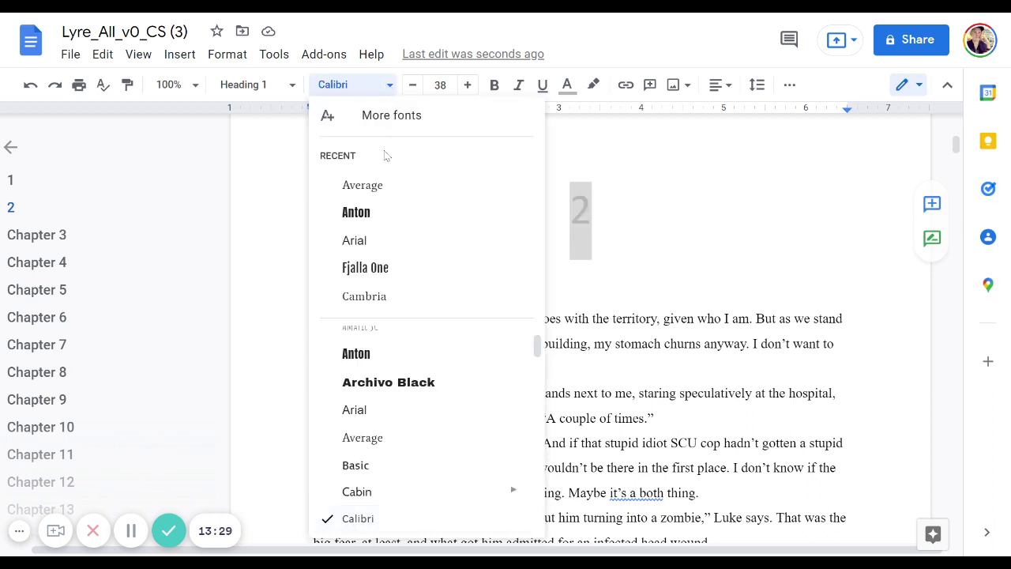
{"action": "left_click", "coordinate": [350, 211]}
{"action": "left_click", "coordinate": [567, 85]}
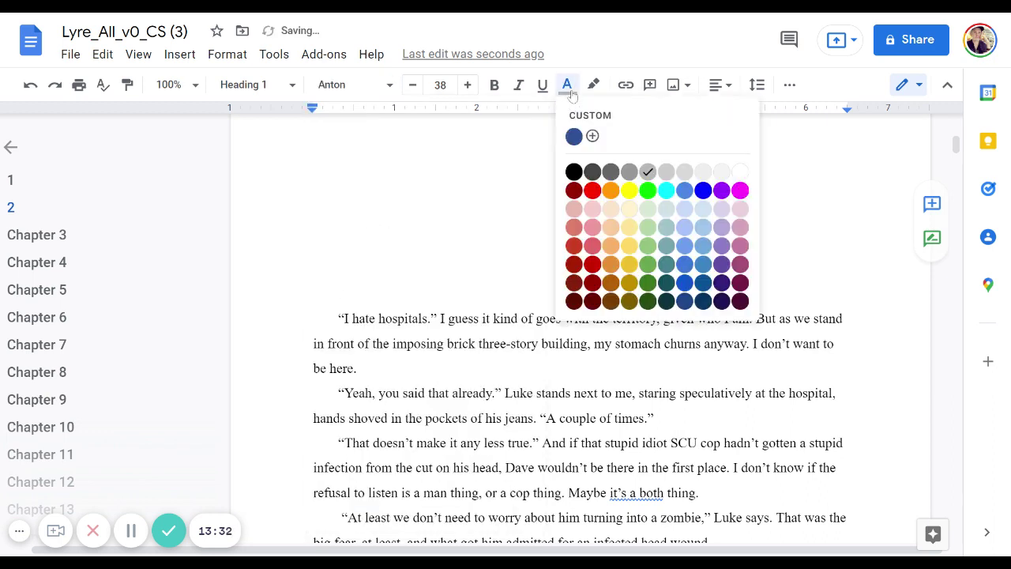
{"action": "left_click", "coordinate": [609, 171]}
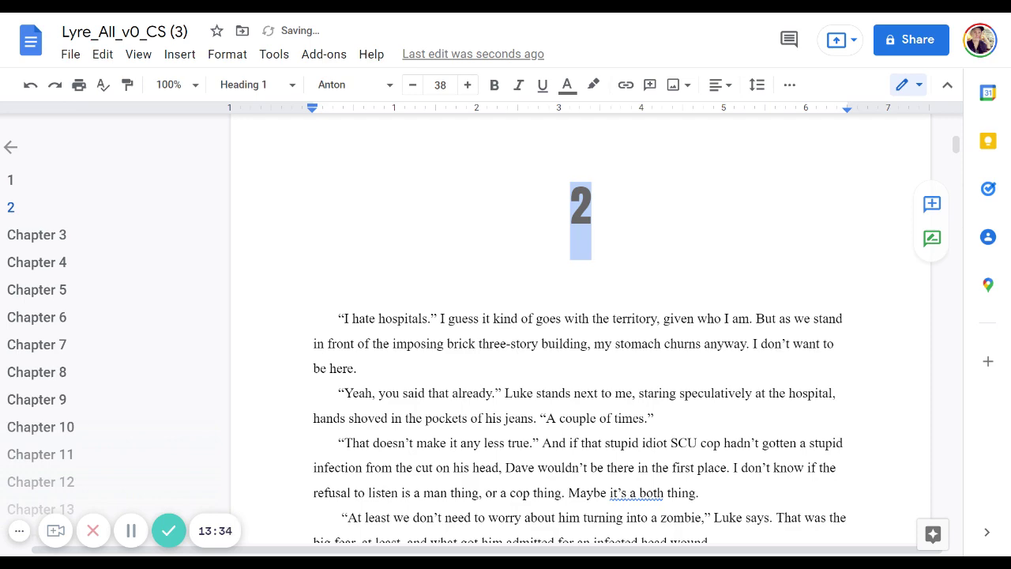
Step: Update the Heading 1 style to match the chapter number 2 and check the heading of chapter 1
{"action": "right_click", "coordinate": [585, 241]}
{"action": "left_click", "coordinate": [673, 508]}
{"action": "left_click", "coordinate": [169, 199]}
{"action": "left_click", "coordinate": [39, 184]}
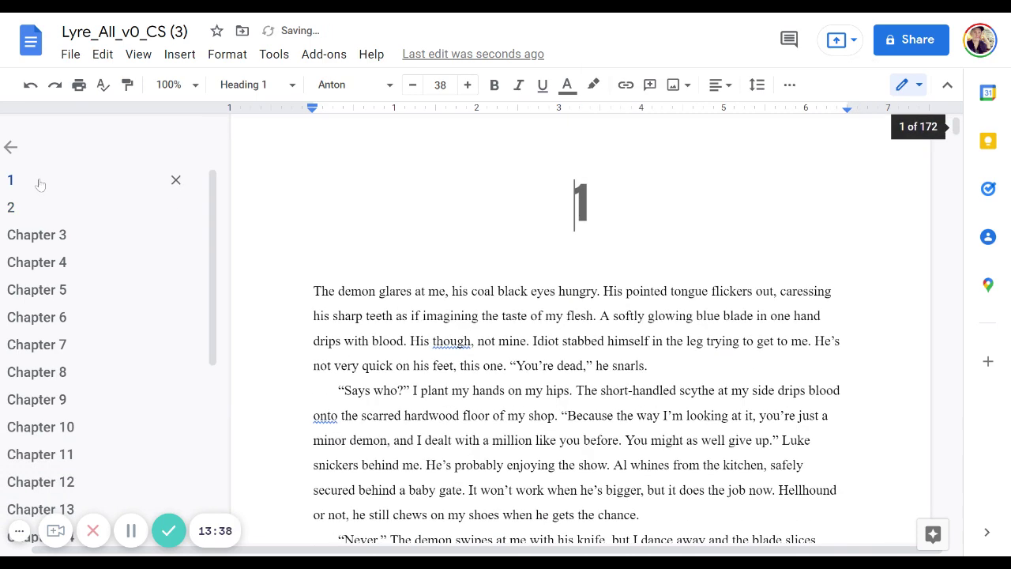
{"action": "left_click", "coordinate": [23, 208]}
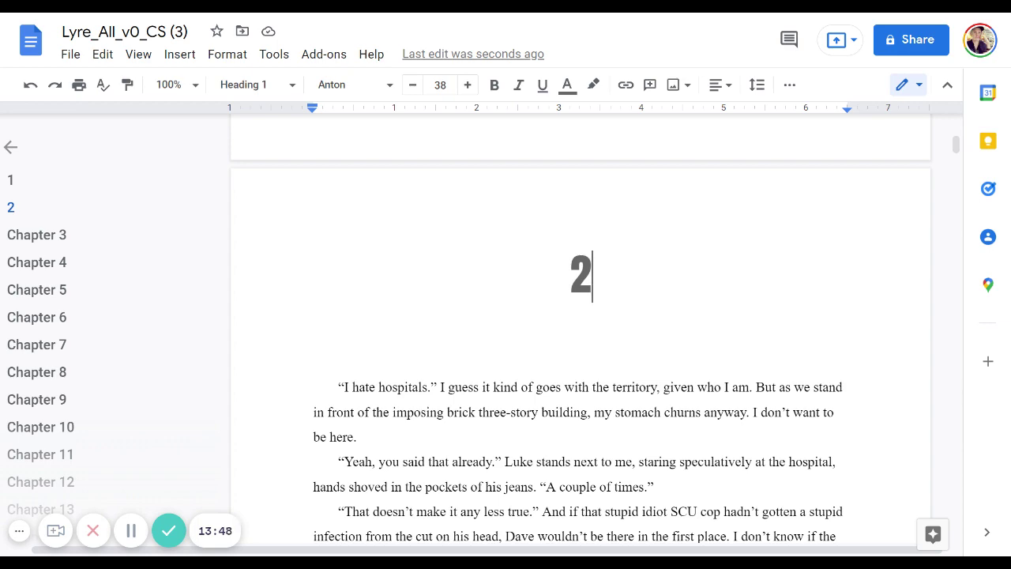
Step: Set the first-line indent of chapter 2's opening paragraph to 0 inches
{"action": "scroll", "coordinate": [580, 332], "scroll_direction": "down", "scroll_amount": 2}
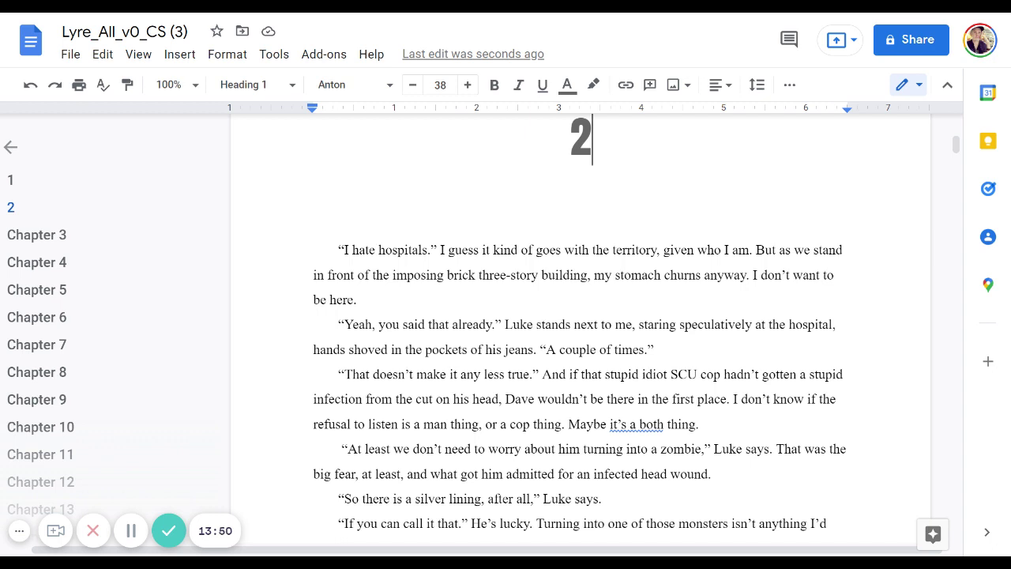
{"action": "left_click_drag", "start_coordinate": [338, 249], "coordinate": [357, 299]}
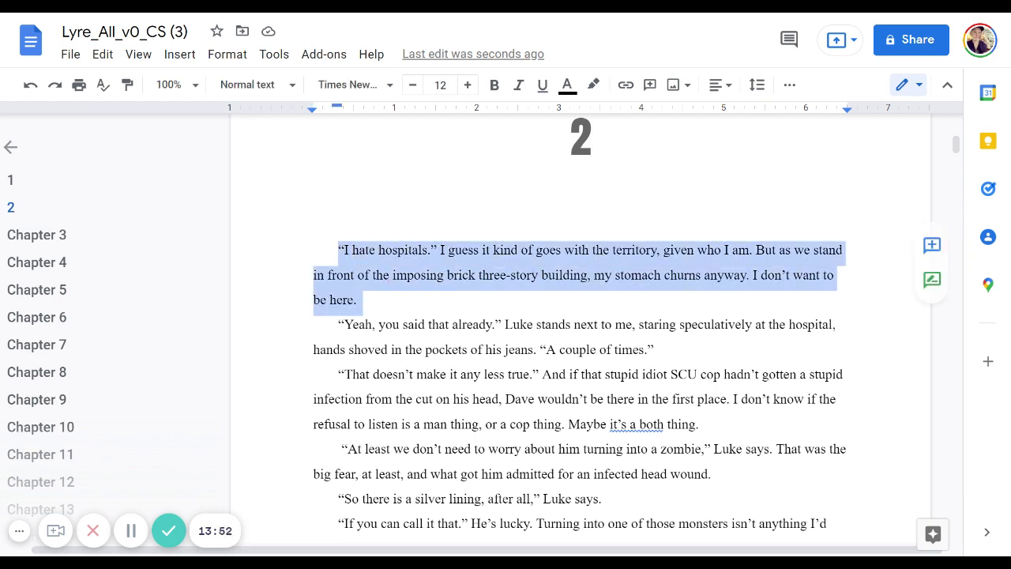
{"action": "left_click", "coordinate": [228, 54]}
{"action": "mouse_move", "coordinate": [276, 140]}
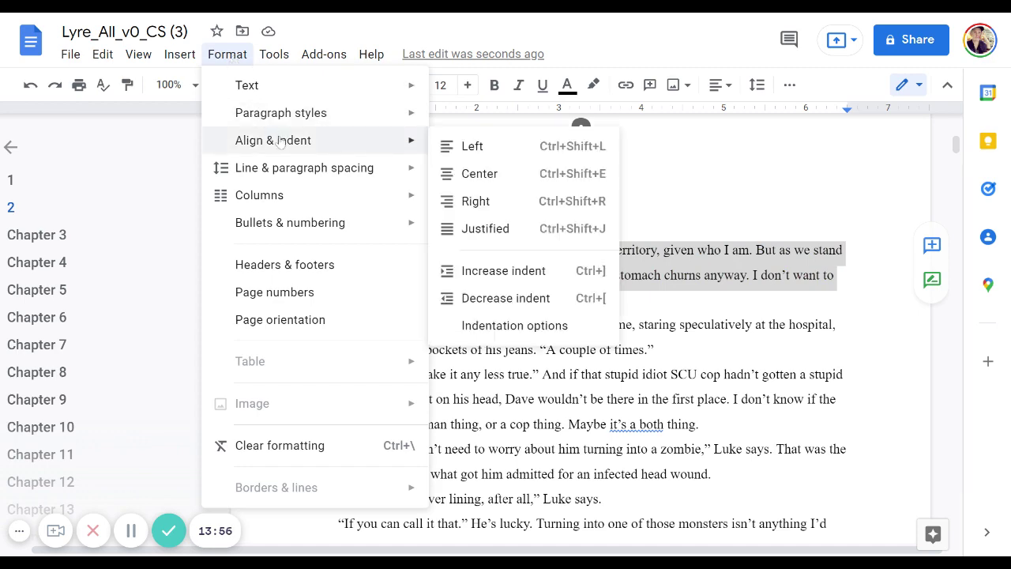
{"action": "left_click", "coordinate": [506, 326]}
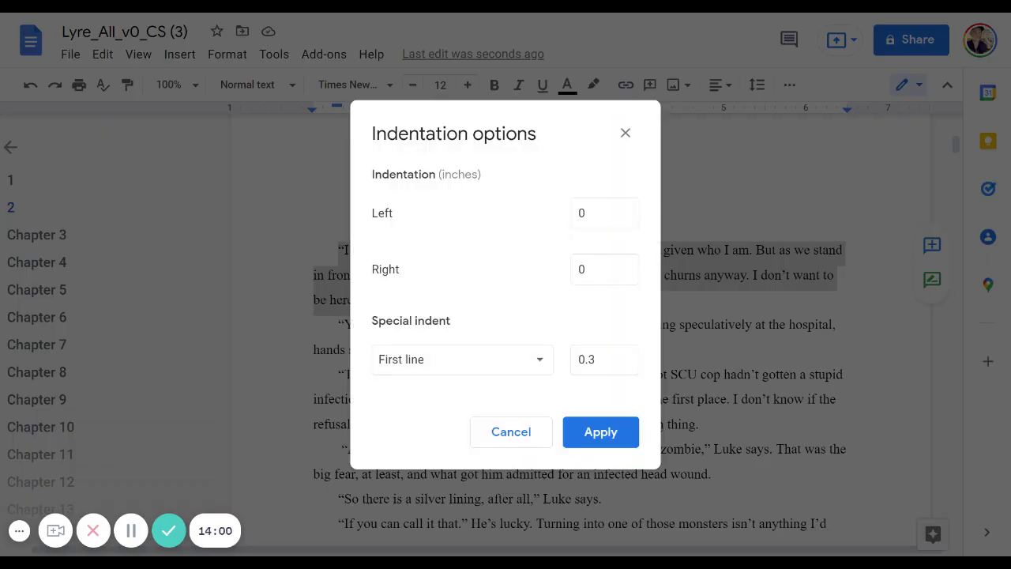
{"action": "key", "text": "Tab"}
{"action": "type", "text": "0"}
{"action": "left_click", "coordinate": [602, 439]}
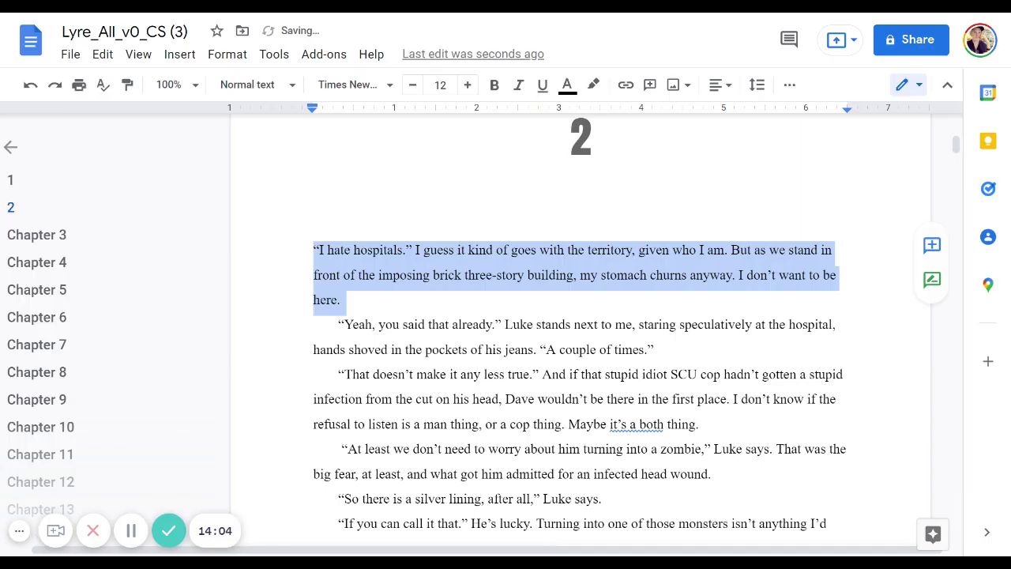
Step: Compare the indentation of chapter 2's opening paragraph with the paragraphs after it, and review both chapter headings
{"action": "left_click", "coordinate": [413, 249]}
{"action": "scroll", "coordinate": [413, 249], "scroll_direction": "down", "scroll_amount": 2}
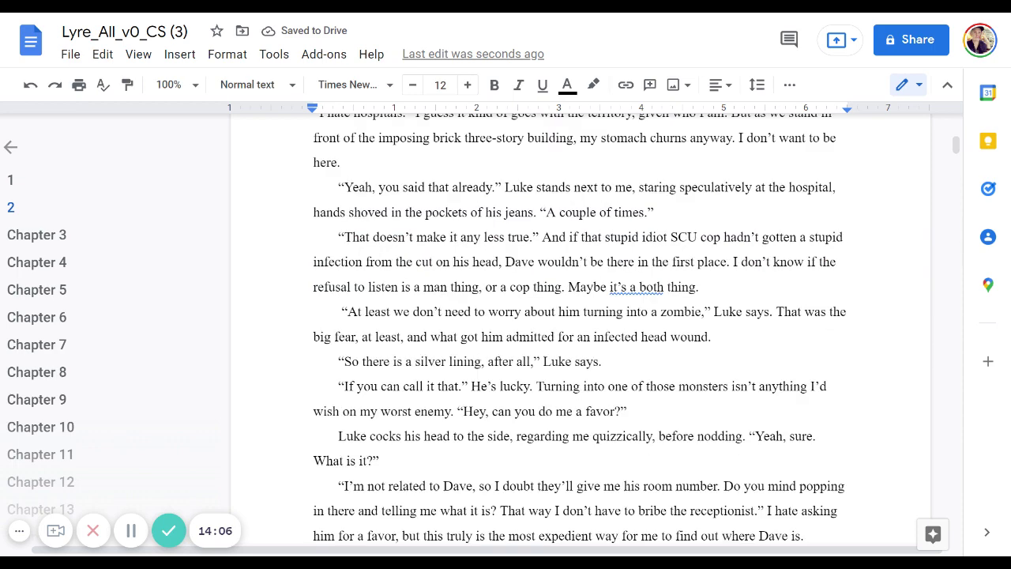
{"action": "scroll", "coordinate": [581, 316], "scroll_direction": "up", "scroll_amount": 2}
{"action": "left_click", "coordinate": [398, 249]}
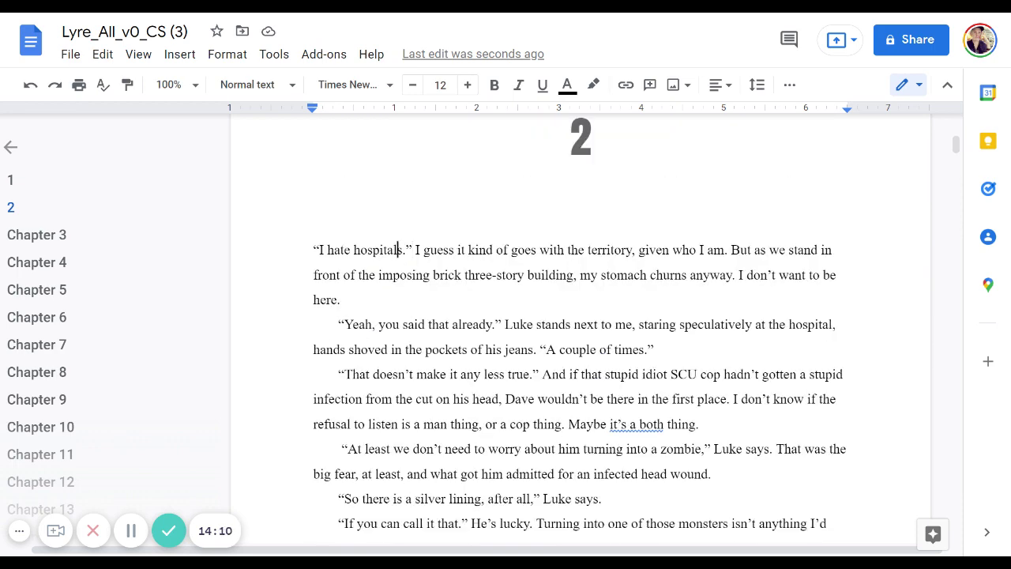
{"action": "left_click", "coordinate": [365, 324]}
{"action": "left_click", "coordinate": [341, 299]}
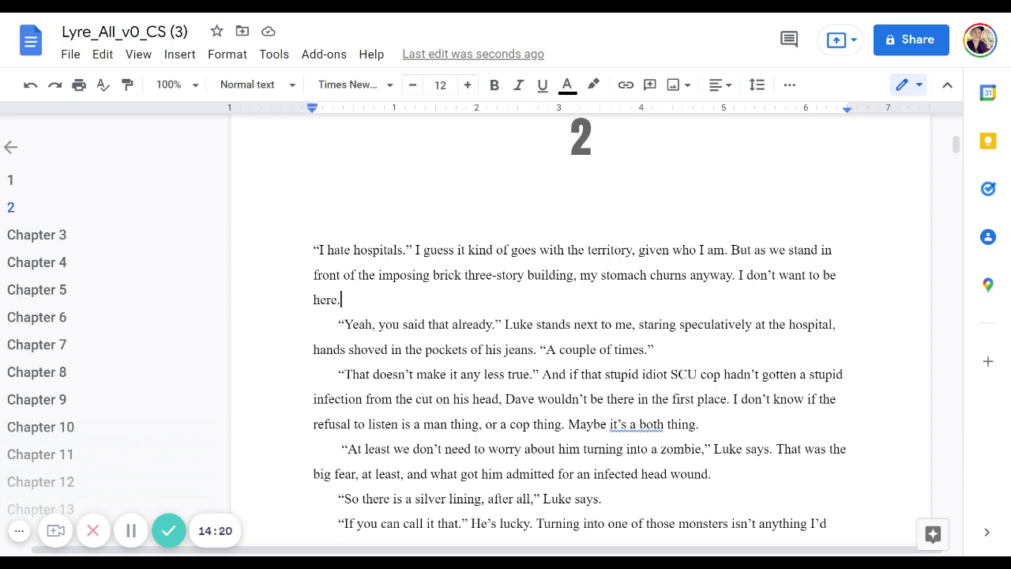
{"action": "left_click", "coordinate": [19, 190]}
{"action": "left_click", "coordinate": [16, 207]}
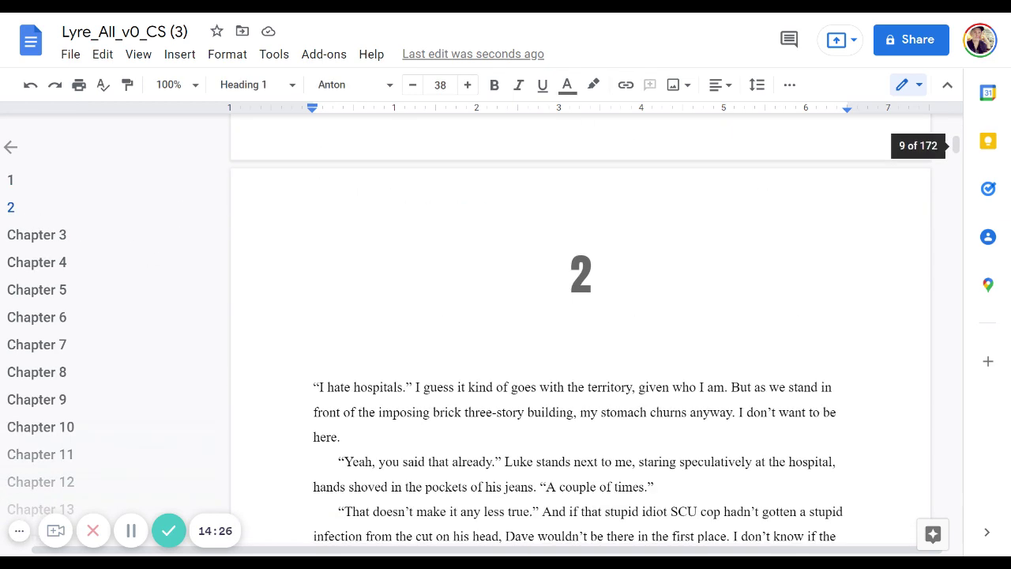
Step: Place the cursor after the chapter number 2 and open the voice typing tool
{"action": "left_click", "coordinate": [592, 275]}
{"action": "left_click", "coordinate": [592, 274]}
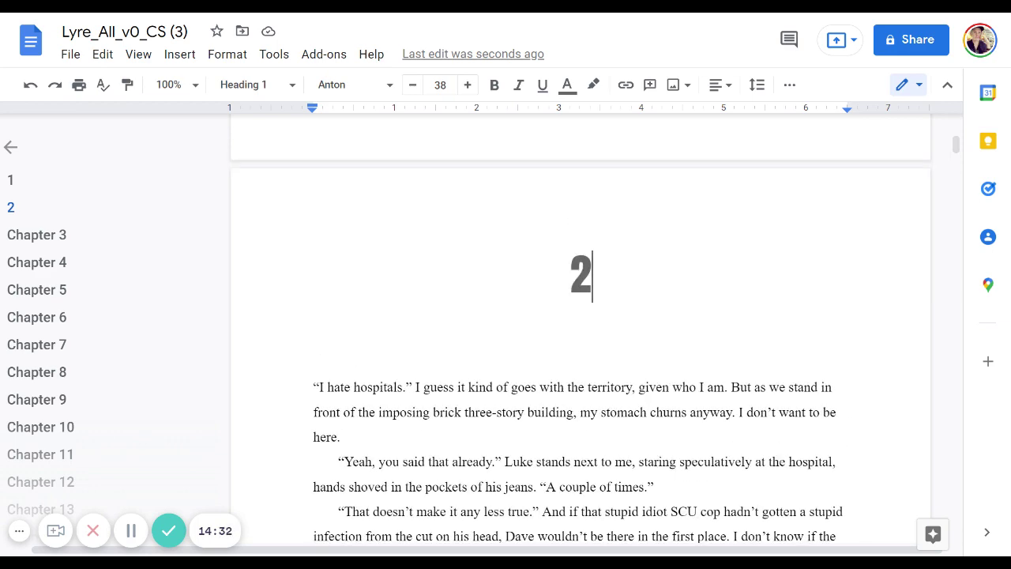
{"action": "left_click", "coordinate": [283, 60]}
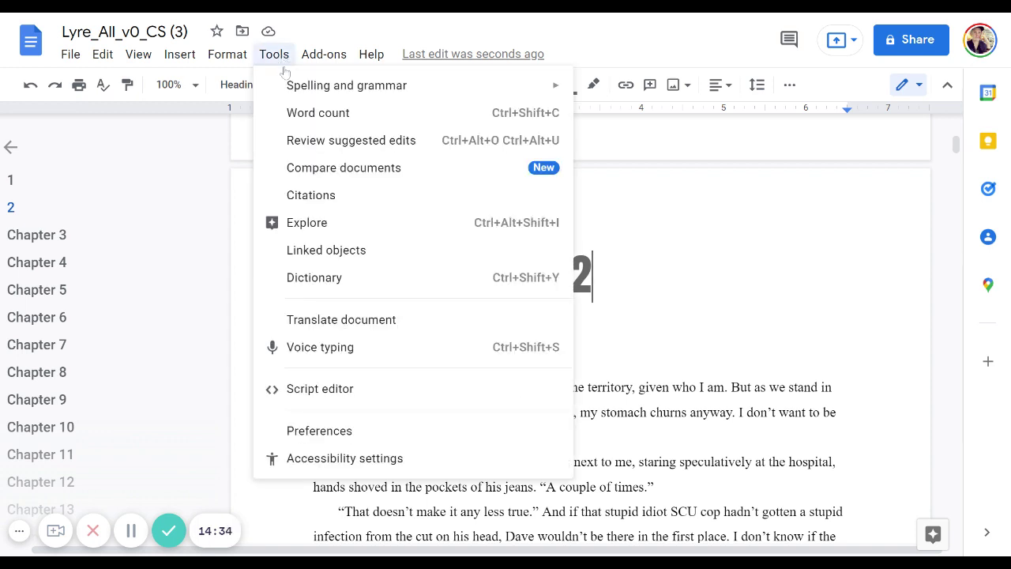
{"action": "mouse_move", "coordinate": [347, 92]}
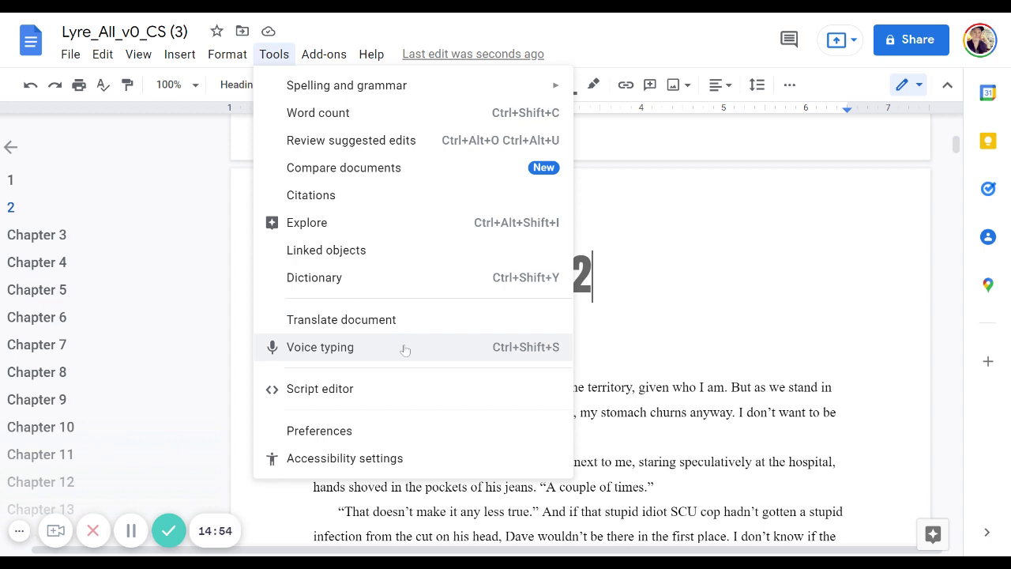
{"action": "left_click", "coordinate": [350, 350]}
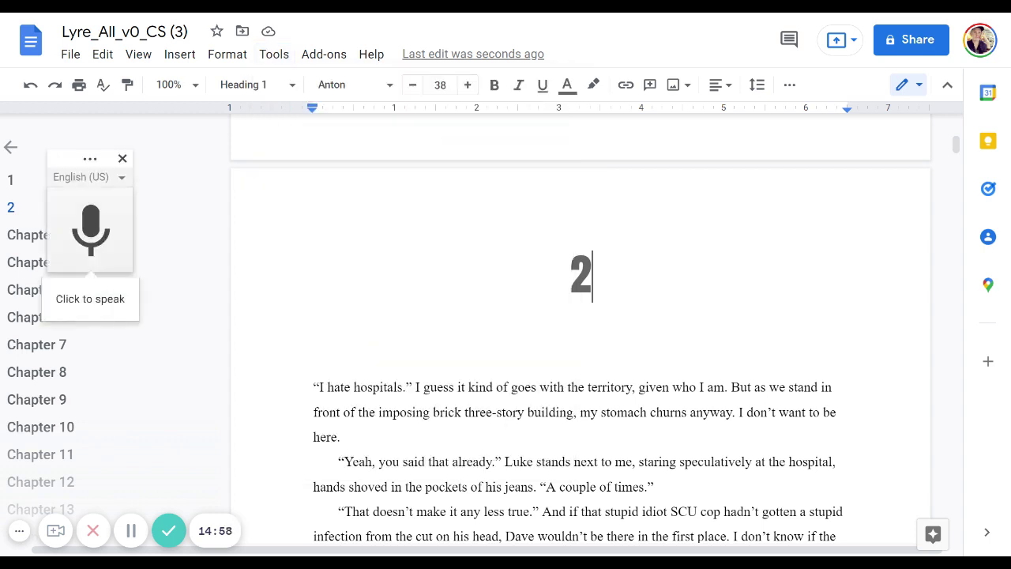
Step: Insert an empty paragraph above "I hate hospitals" and dictate a test passage about Google Docs voice typing, stopping the microphone at the end
{"action": "key", "text": "Down"}
{"action": "left_click", "coordinate": [314, 387]}
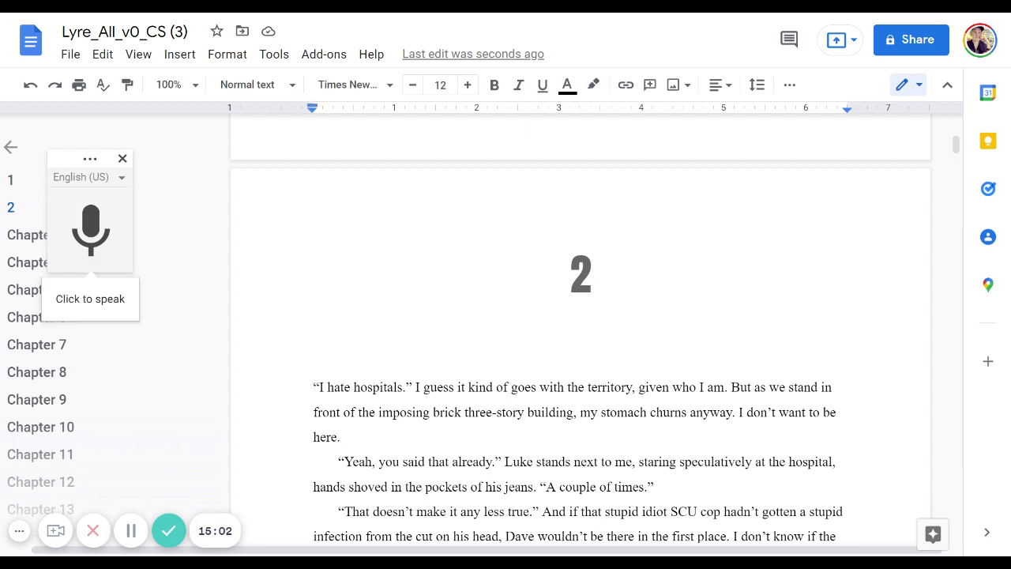
{"action": "key", "text": "Return"}
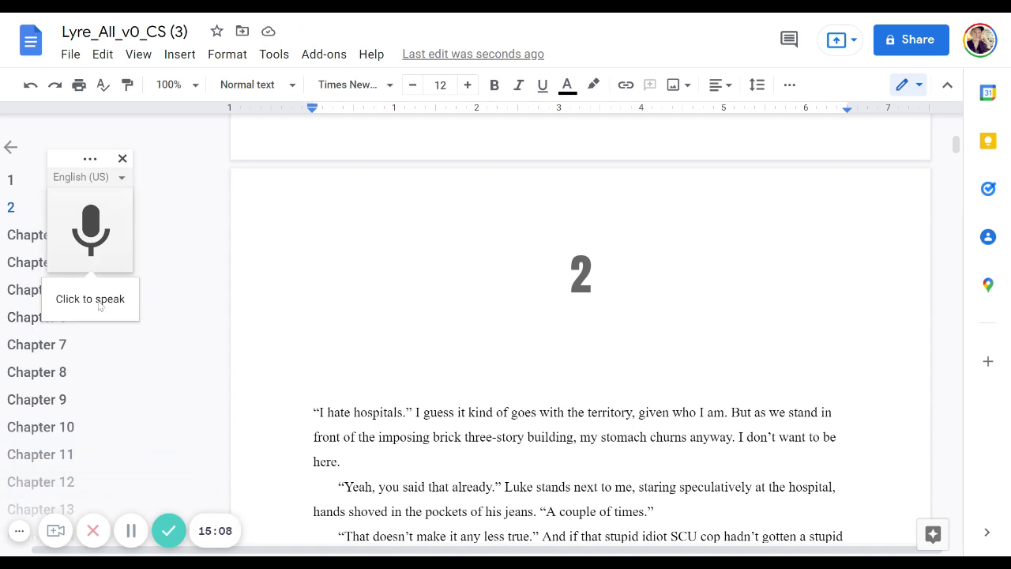
{"action": "key", "text": "ctrl+shift+s"}
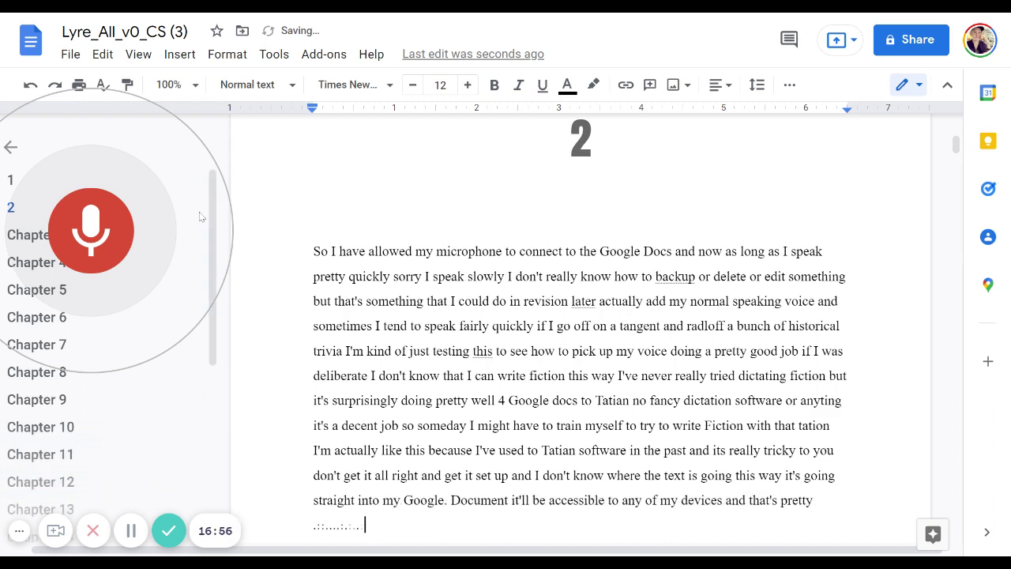
{"action": "left_click", "coordinate": [88, 235]}
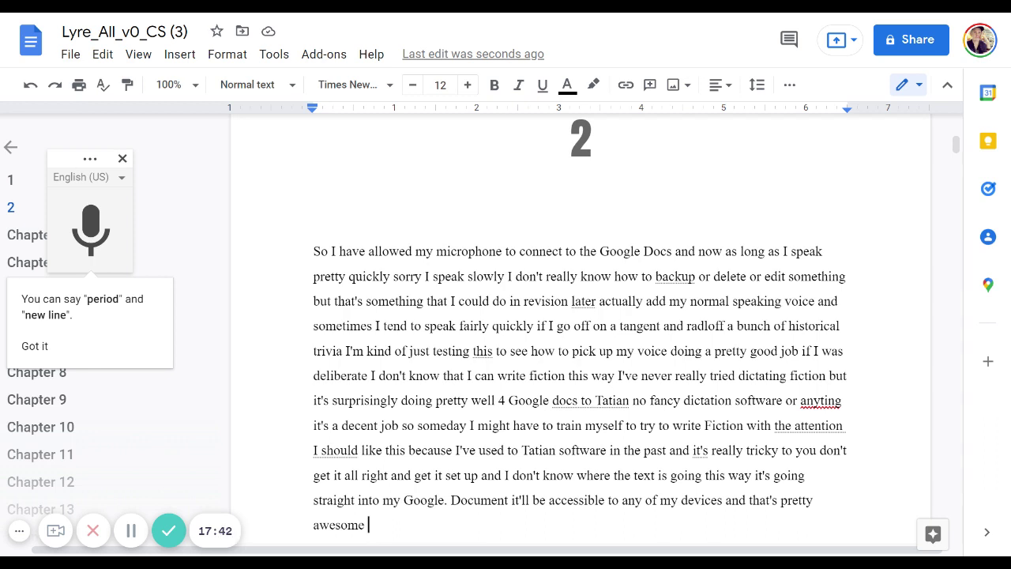
Step: Select the chapter number 1 in the first chapter's heading and change its font to Allura
{"action": "left_click", "coordinate": [457, 325]}
{"action": "left_click", "coordinate": [19, 181]}
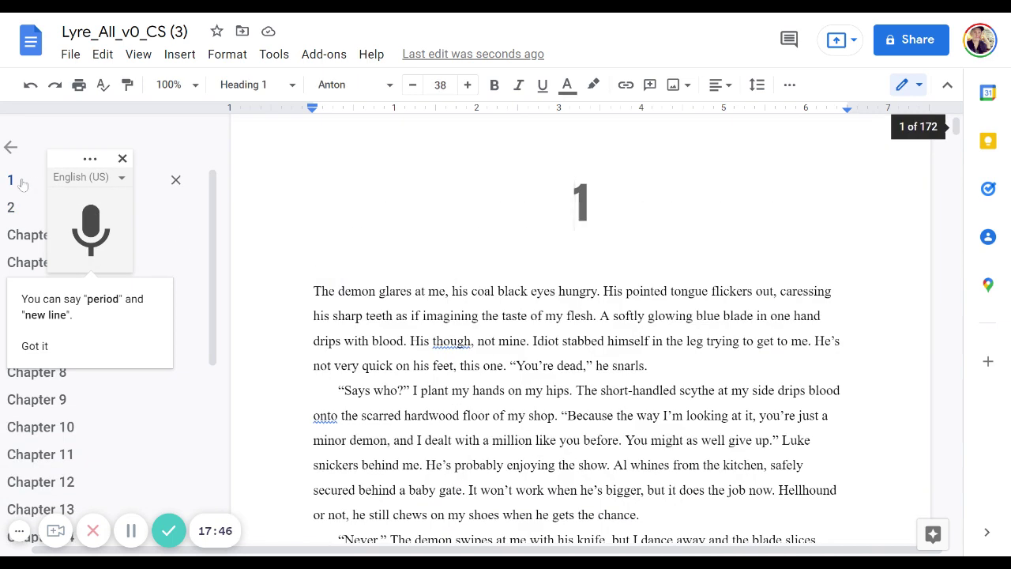
{"action": "left_click", "coordinate": [18, 208]}
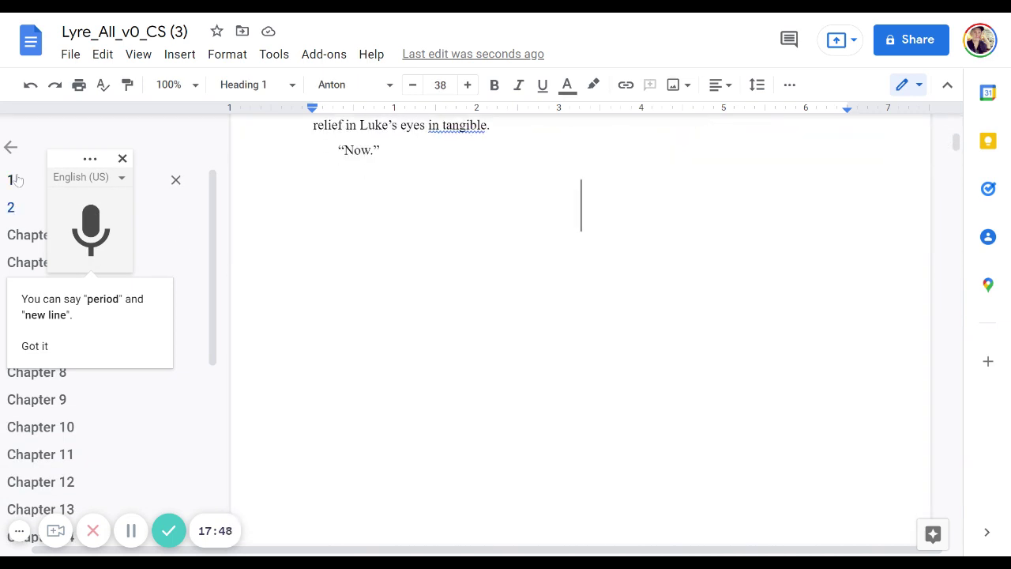
{"action": "left_click", "coordinate": [16, 180]}
{"action": "double_click", "coordinate": [580, 247]}
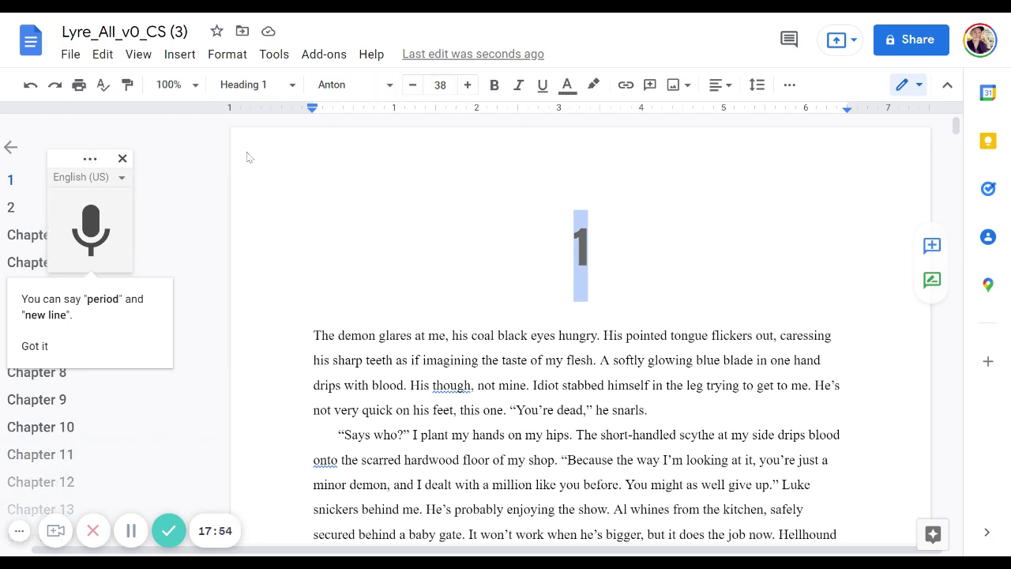
{"action": "left_click", "coordinate": [387, 84]}
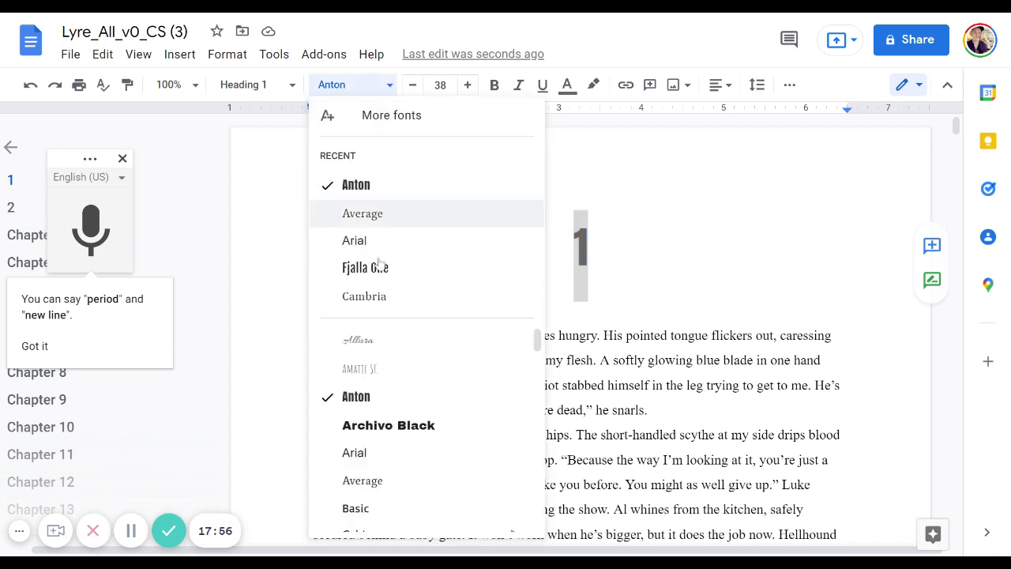
{"action": "scroll", "coordinate": [392, 404], "scroll_direction": "down", "scroll_amount": 1}
{"action": "scroll", "coordinate": [384, 335], "scroll_direction": "up", "scroll_amount": 1}
{"action": "left_click", "coordinate": [368, 341]}
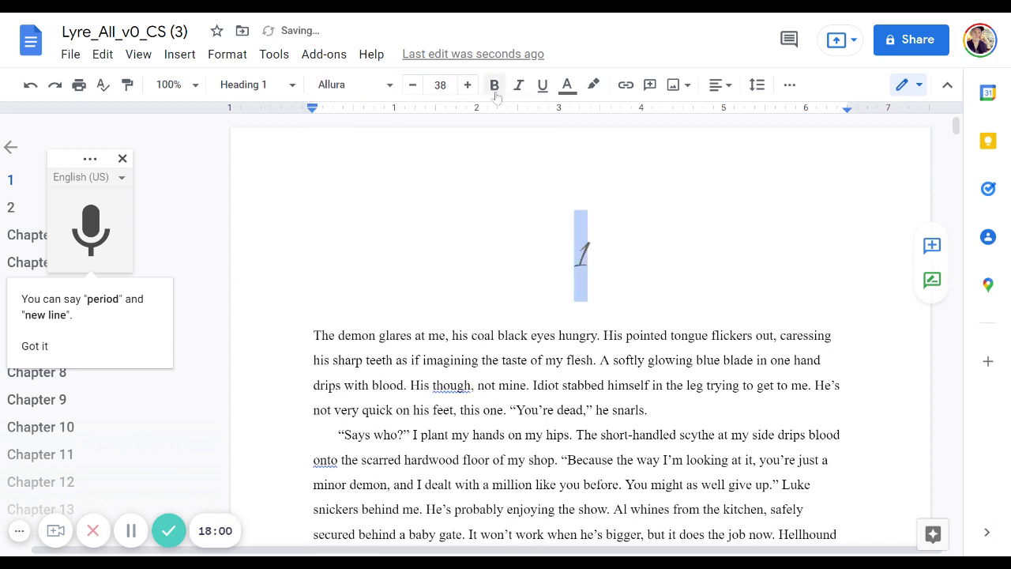
Step: Enlarge the chapter 1 heading to font size 96 and update the Heading 1 style to match it
{"action": "left_click", "coordinate": [468, 84]}
{"action": "left_click", "coordinate": [468, 85]}
{"action": "left_click", "coordinate": [467, 84]}
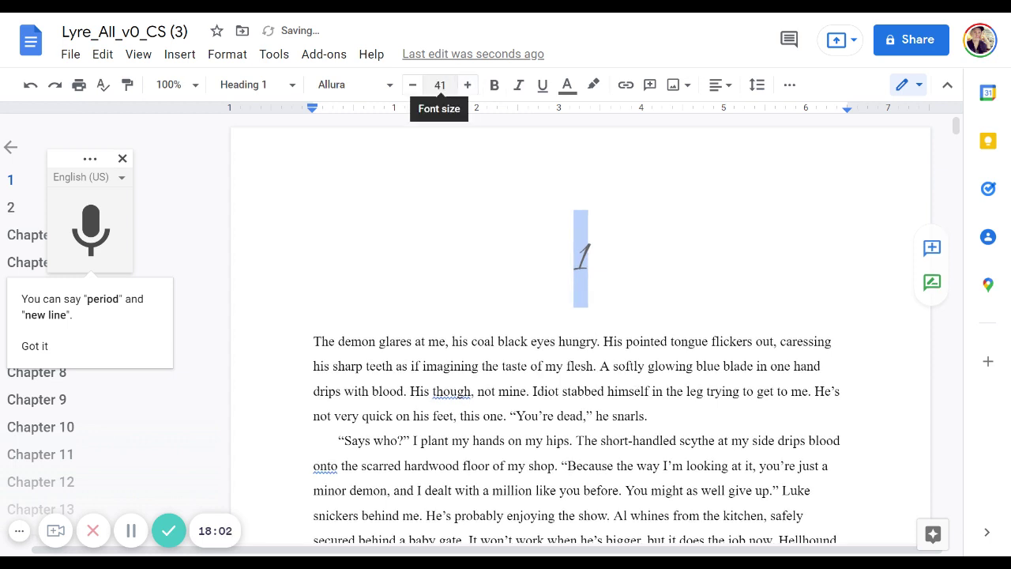
{"action": "left_click", "coordinate": [440, 85]}
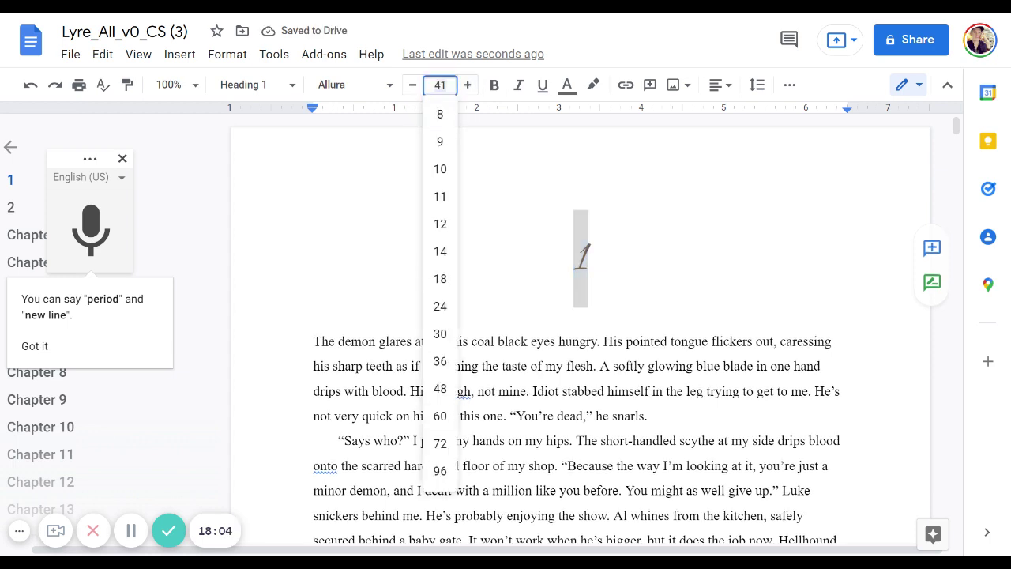
{"action": "left_click", "coordinate": [440, 471]}
{"action": "right_click", "coordinate": [586, 309]}
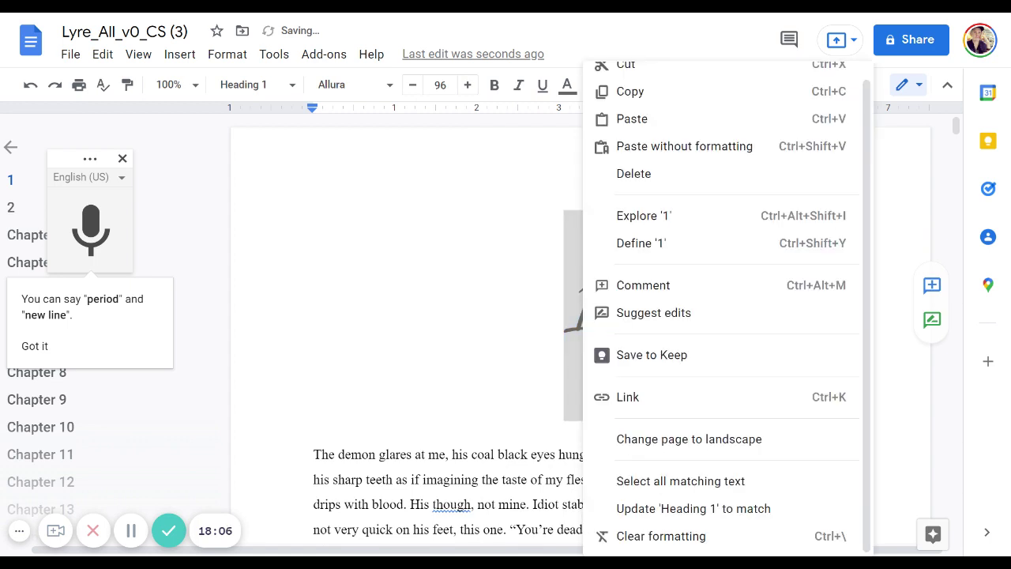
{"action": "left_click", "coordinate": [655, 507]}
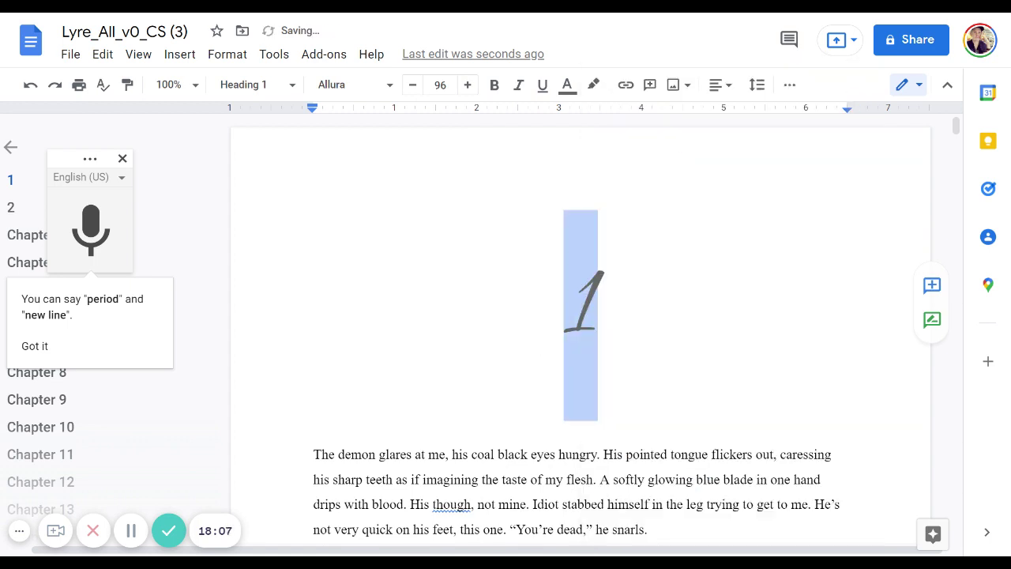
Step: Check the updated Heading 1 formatting on the chapter 2 and Chapter 3 headings, and return to the start of the manuscript
{"action": "left_click", "coordinate": [11, 208]}
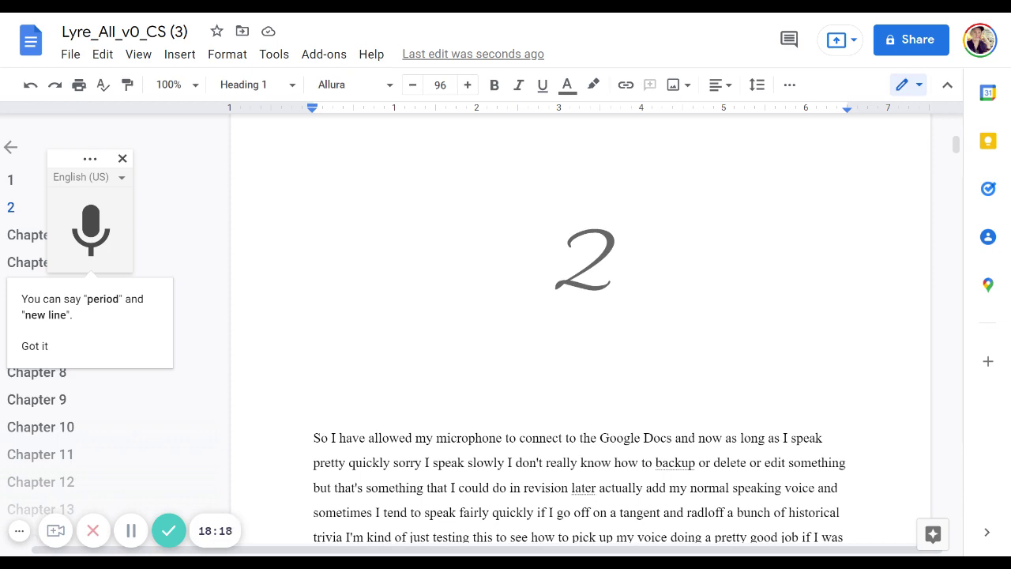
{"action": "scroll", "coordinate": [580, 332], "scroll_direction": "down", "scroll_amount": 5}
{"action": "scroll", "coordinate": [580, 332], "scroll_direction": "up", "scroll_amount": 6}
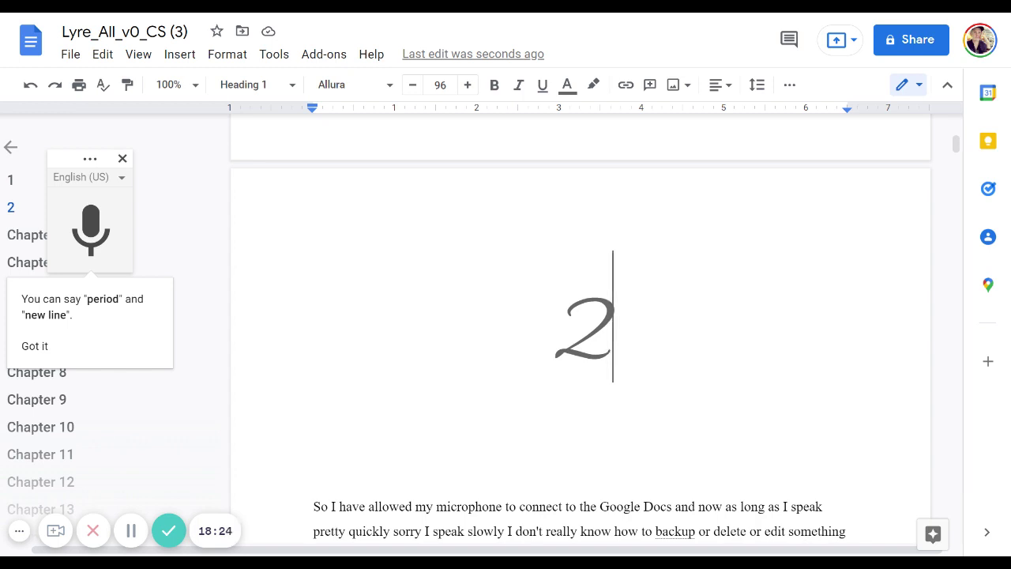
{"action": "key", "text": "shift+Left"}
{"action": "key", "text": "Right"}
{"action": "left_click", "coordinate": [30, 241]}
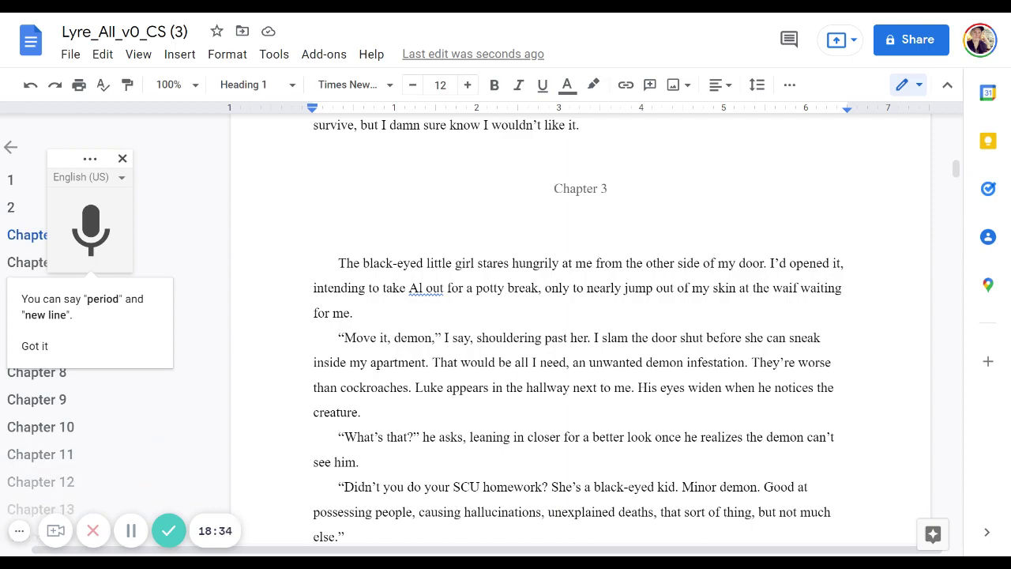
{"action": "scroll", "coordinate": [581, 331], "scroll_direction": "up", "scroll_amount": 10}
{"action": "scroll", "coordinate": [580, 331], "scroll_direction": "up", "scroll_amount": 10}
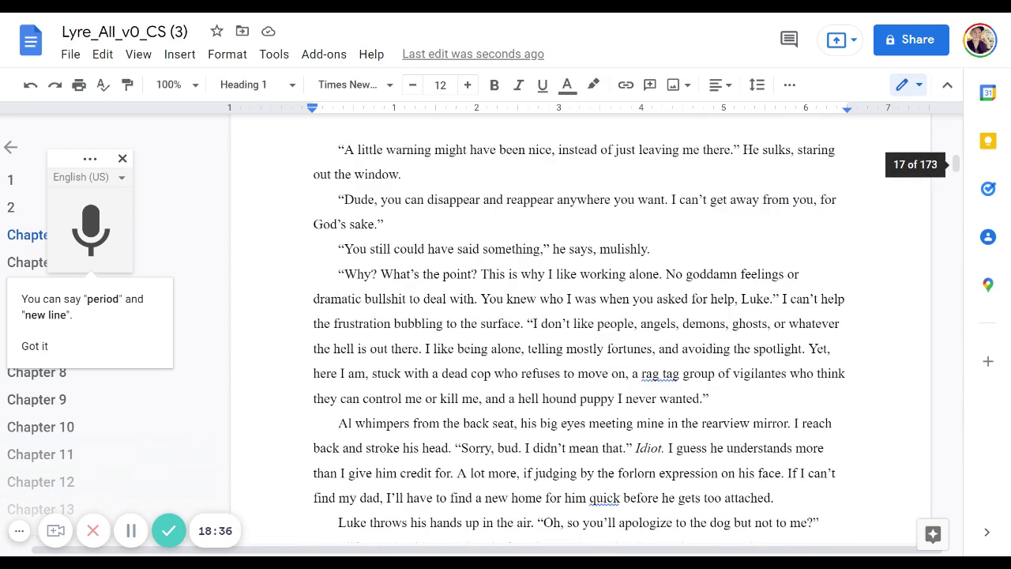
{"action": "scroll", "coordinate": [581, 332], "scroll_direction": "up", "scroll_amount": 5}
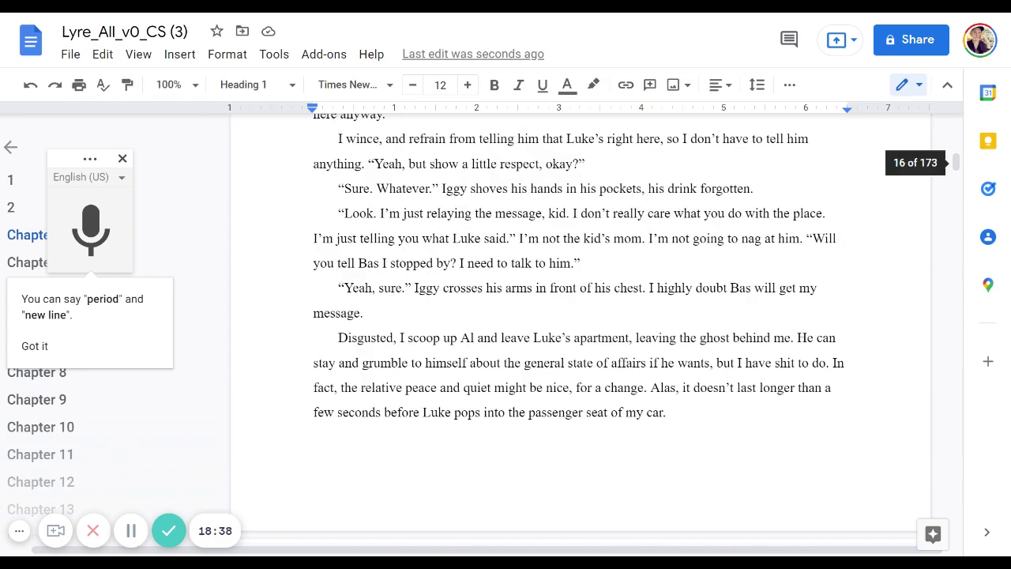
{"action": "scroll", "coordinate": [581, 332], "scroll_direction": "up", "scroll_amount": 10}
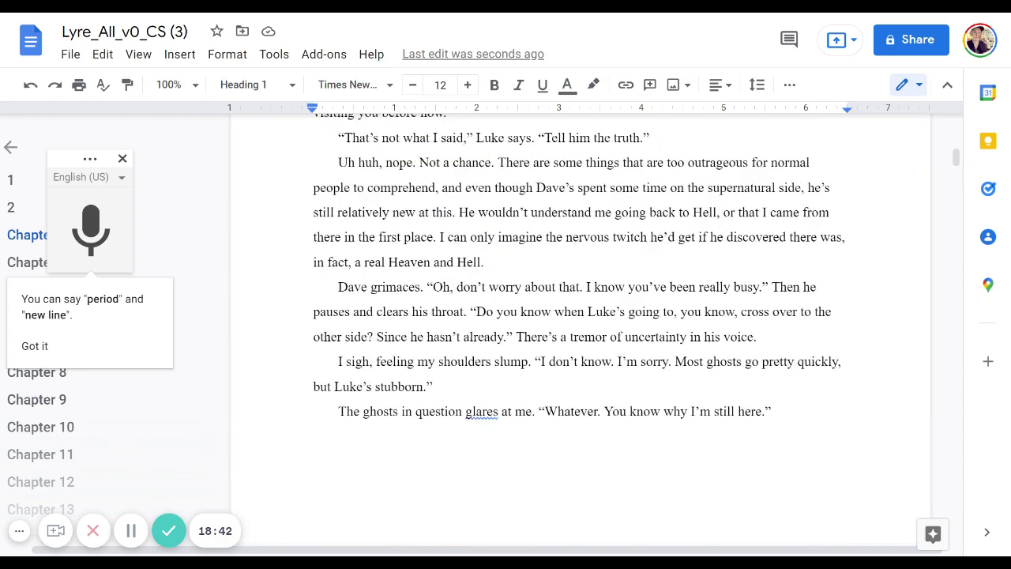
{"action": "scroll", "coordinate": [581, 331], "scroll_direction": "up", "scroll_amount": 3}
{"action": "left_click_drag", "start_coordinate": [956, 155], "coordinate": [962, 113]}
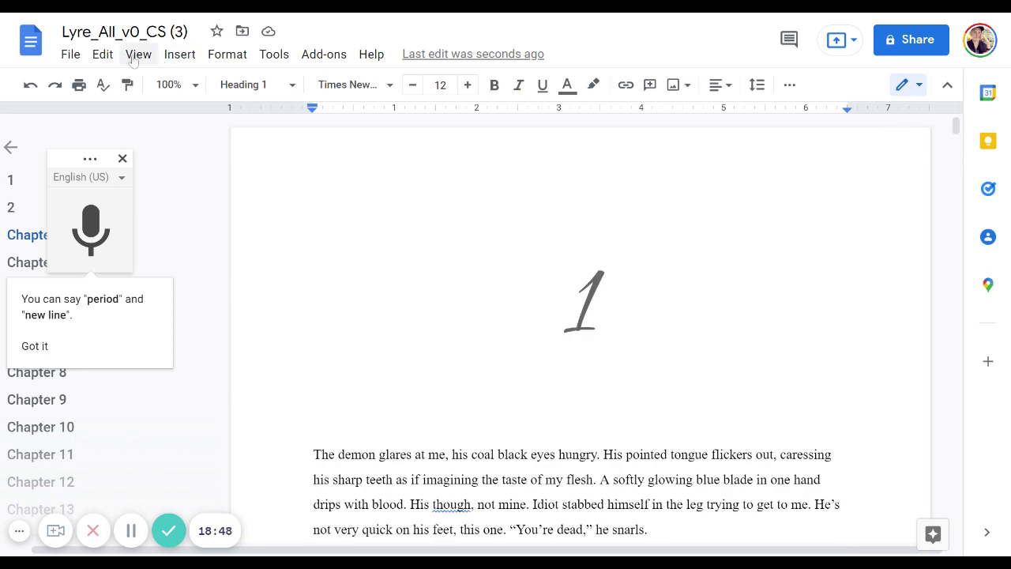
Step: Find the page setup settings, examine the paper sizes and the scope they apply to, and close them without applying anything
{"action": "left_click", "coordinate": [108, 57]}
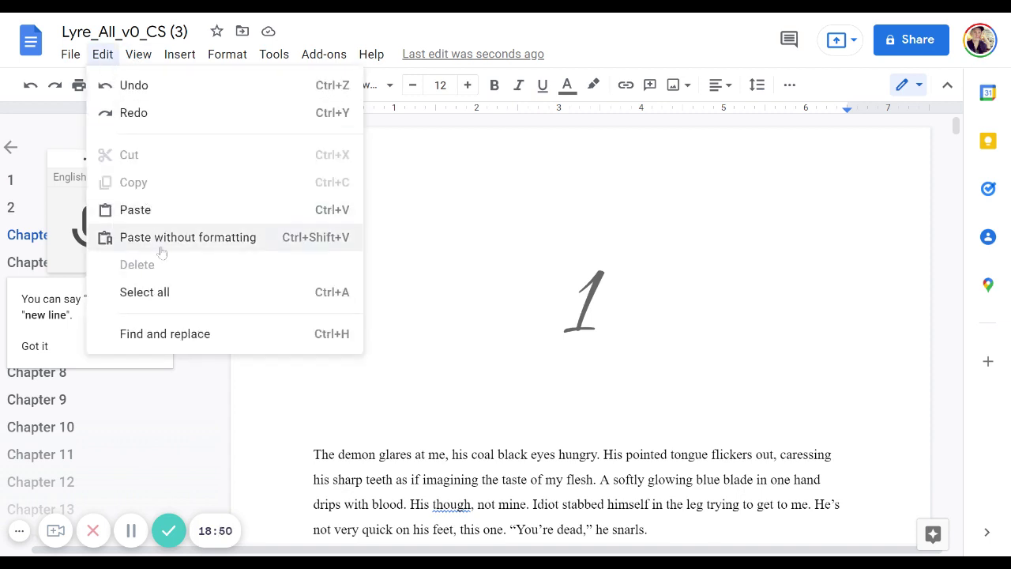
{"action": "mouse_move", "coordinate": [139, 60]}
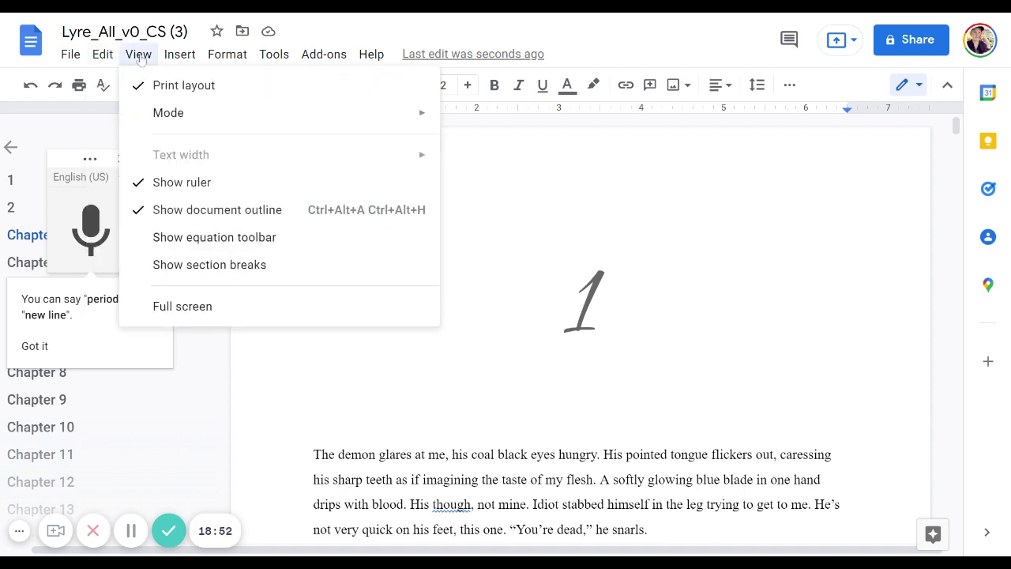
{"action": "mouse_move", "coordinate": [189, 55]}
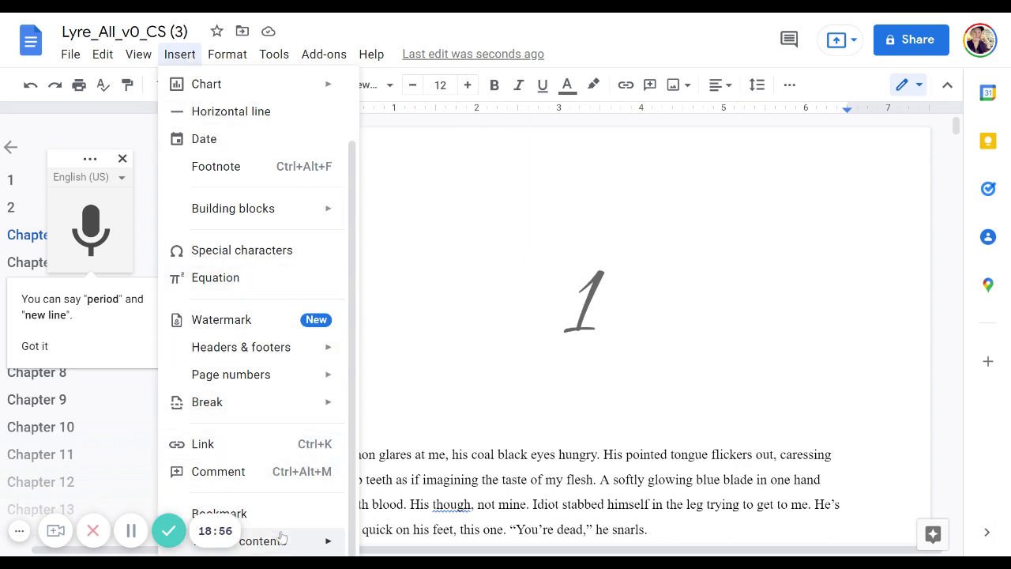
{"action": "mouse_move", "coordinate": [230, 61]}
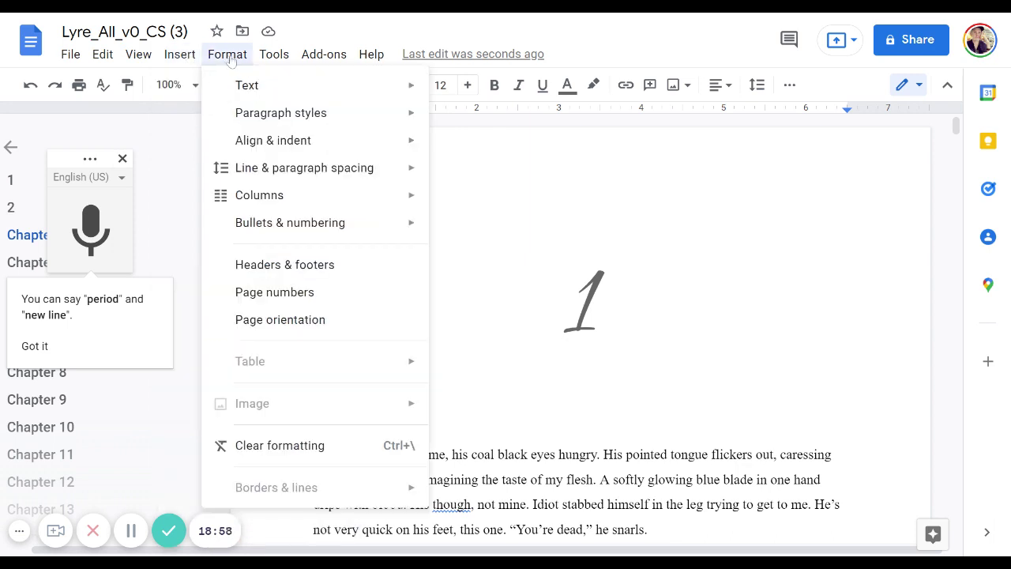
{"action": "mouse_move", "coordinate": [70, 55]}
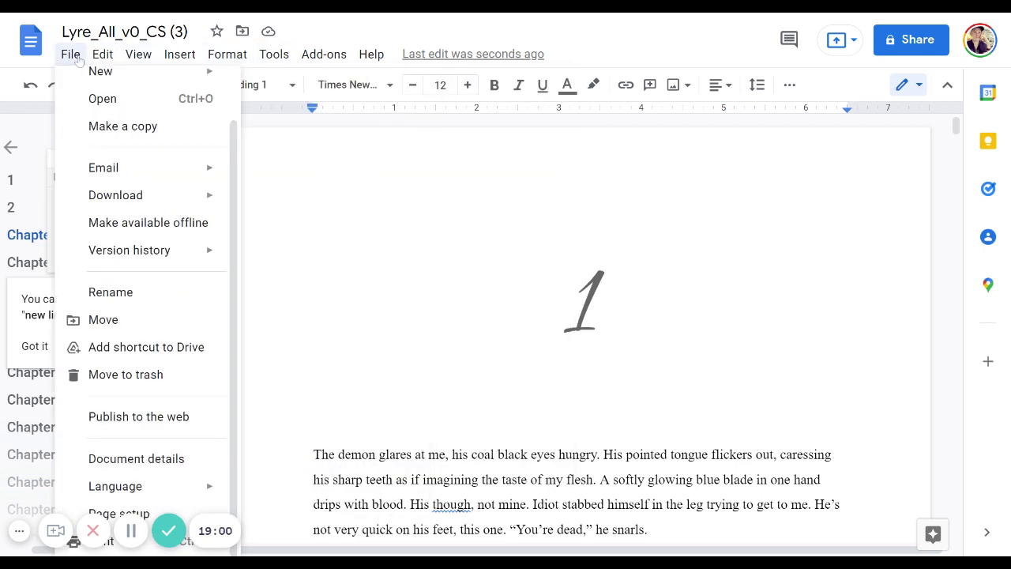
{"action": "left_click", "coordinate": [152, 511]}
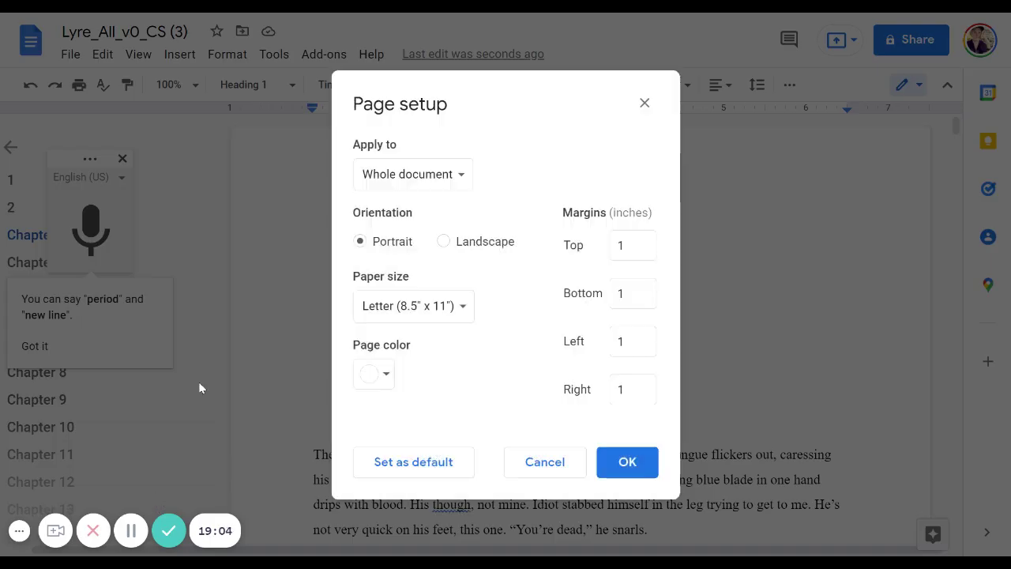
{"action": "left_click", "coordinate": [462, 310]}
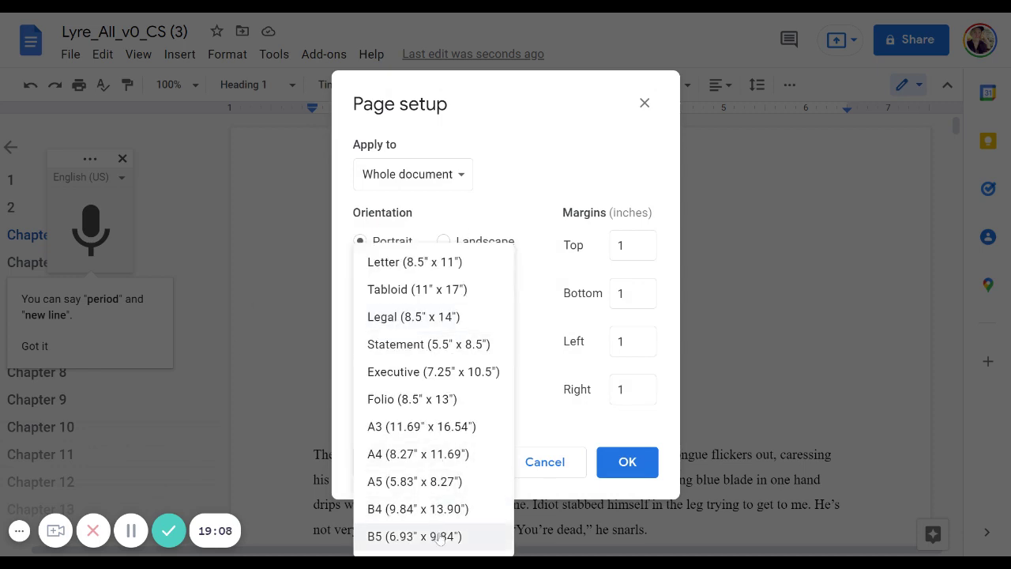
{"action": "left_click", "coordinate": [451, 175]}
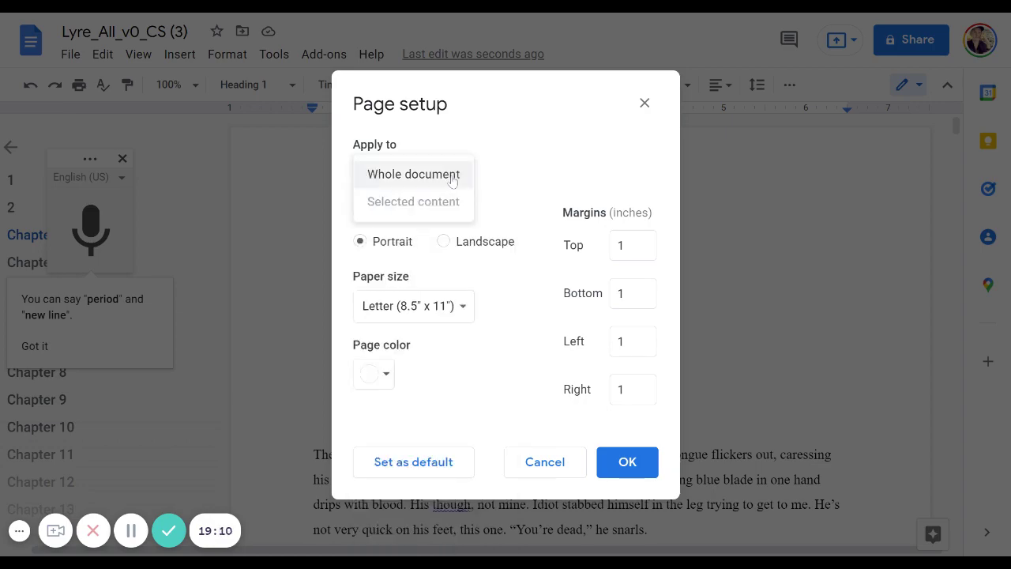
{"action": "left_click", "coordinate": [451, 174]}
{"action": "left_click", "coordinate": [644, 102]}
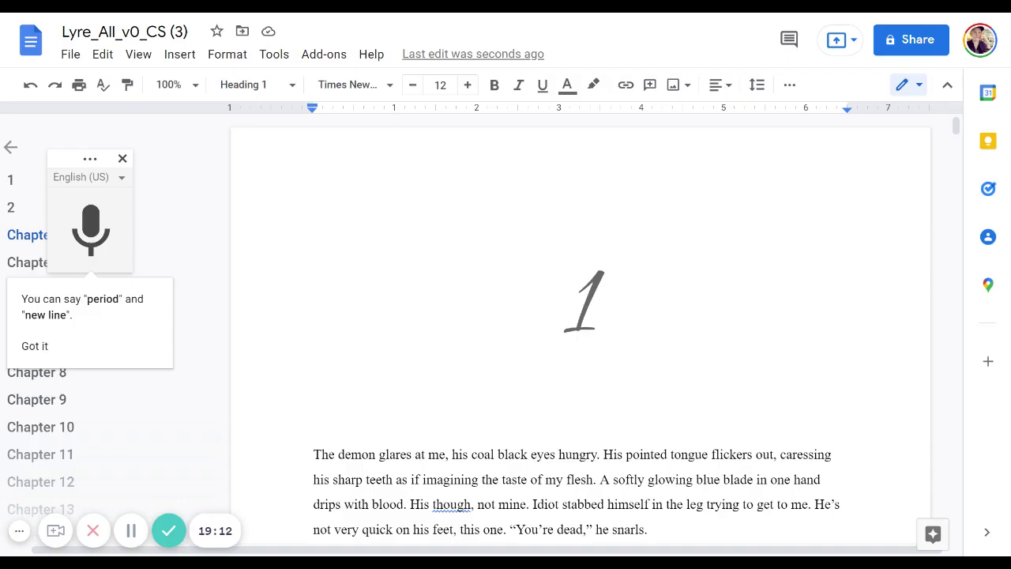